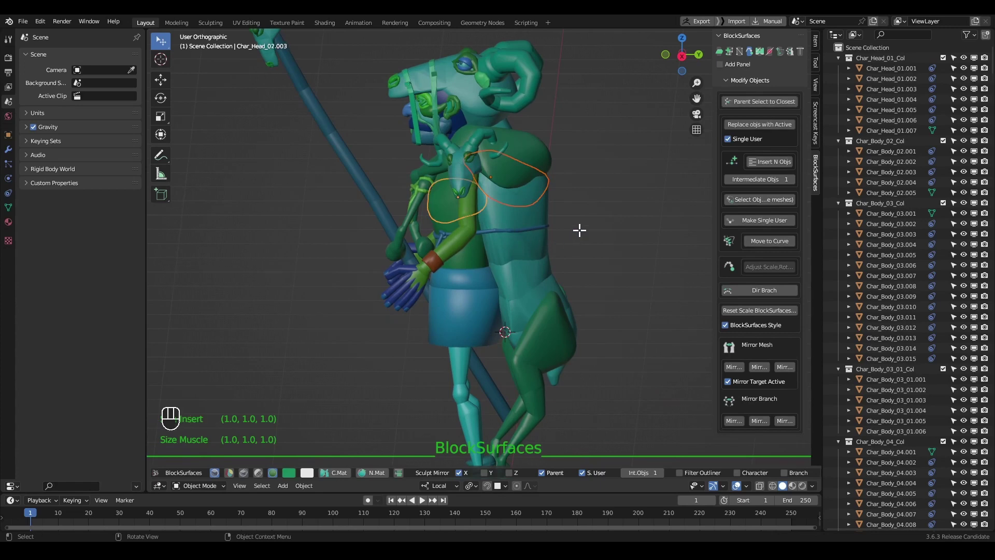
Add the blue head block to the selected torso and animal-skin blocks, and isolate all their connected surfaces in local view.
middle_click_drag(577, 229, 605, 195)
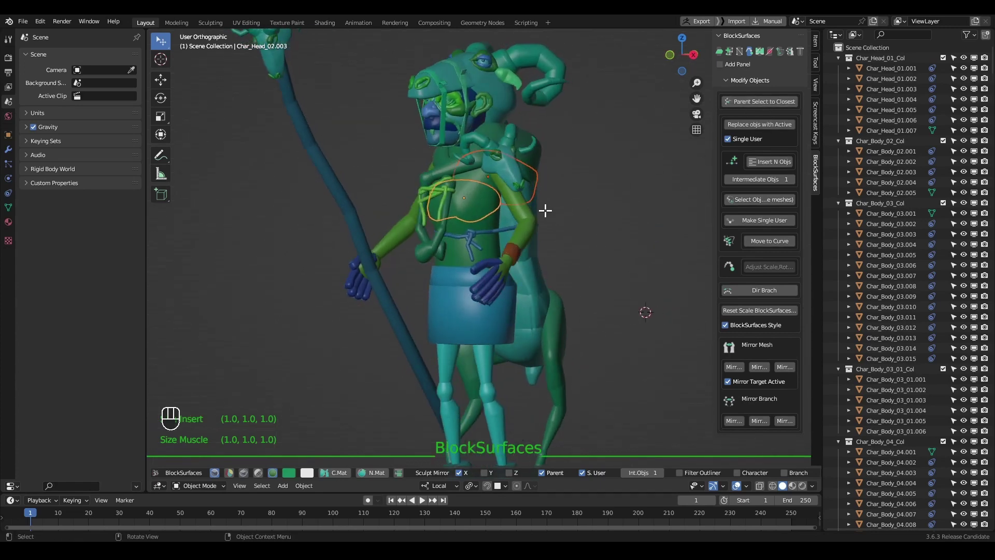
key("ctrl+alt")
key("ctrl+alt+l")
middle_click_drag(580, 262, 490, 270)
key("backslash")
scroll(470, 207, "up", 3)
left_click(457, 140, "shift")
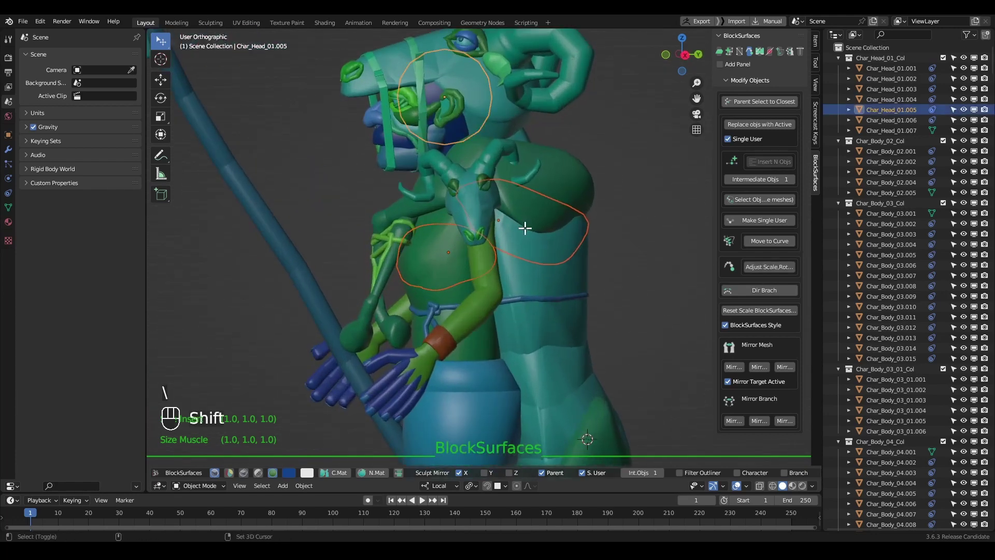
key("ctrl+alt+l")
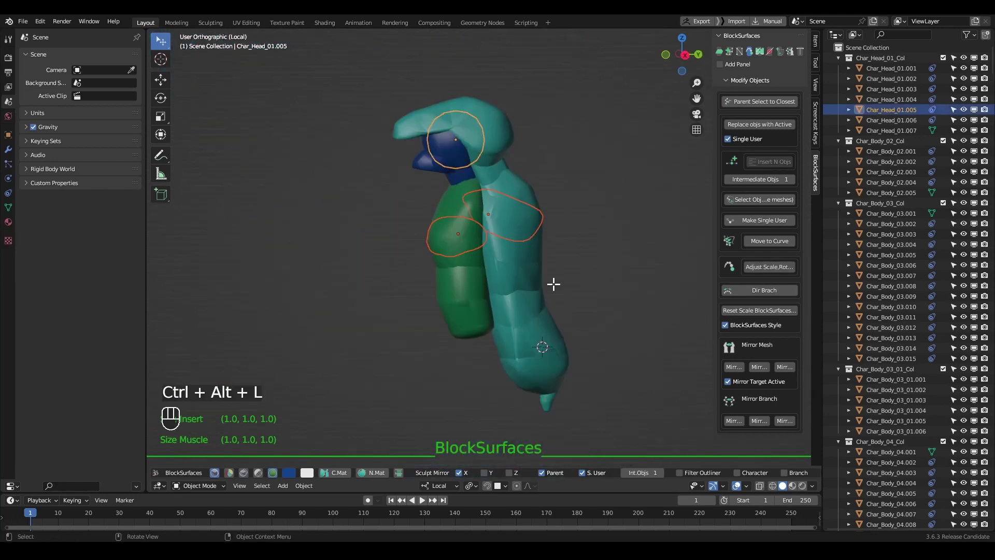
Try to rotate three upper blocks of the green torso together in the front view.
middle_click_drag(554, 285, 636, 287)
key("q")
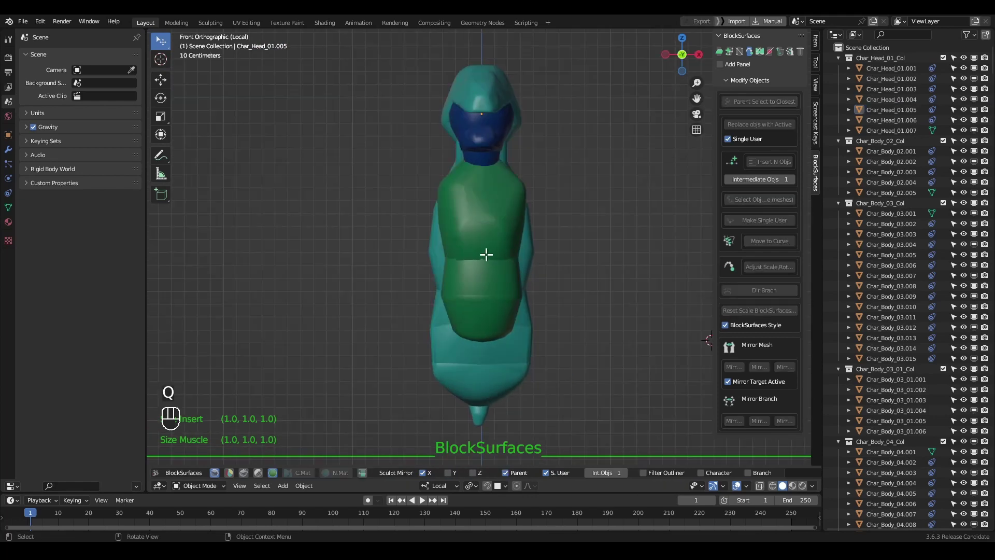
left_click(486, 254, "shift")
left_click(477, 213, "shift")
left_click(469, 184, "shift")
key("r")
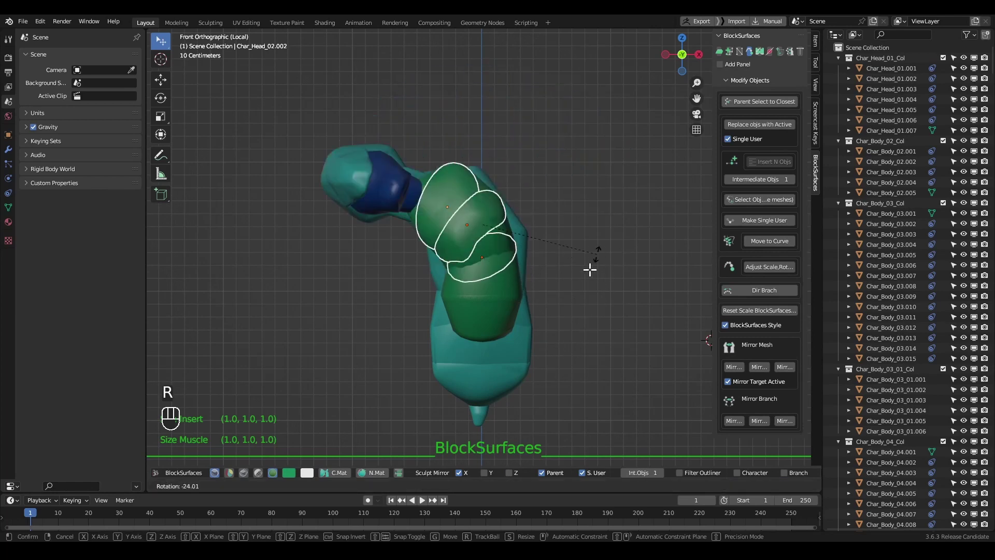
key("Escape")
Try to rotate the two middle blocks of the green torso together in the front view.
middle_click_drag(577, 309, 526, 274)
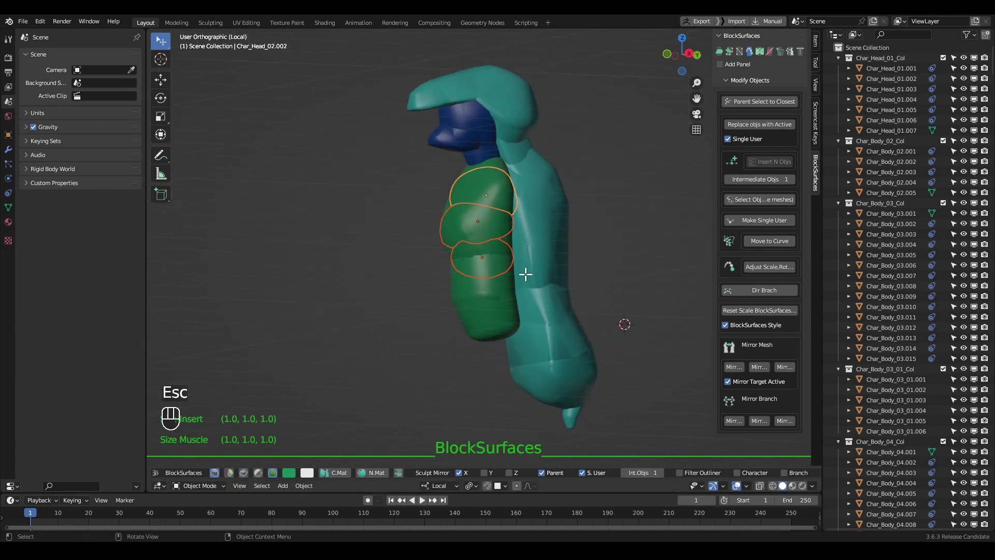
left_click(549, 243)
key("shift+ctrl+alt")
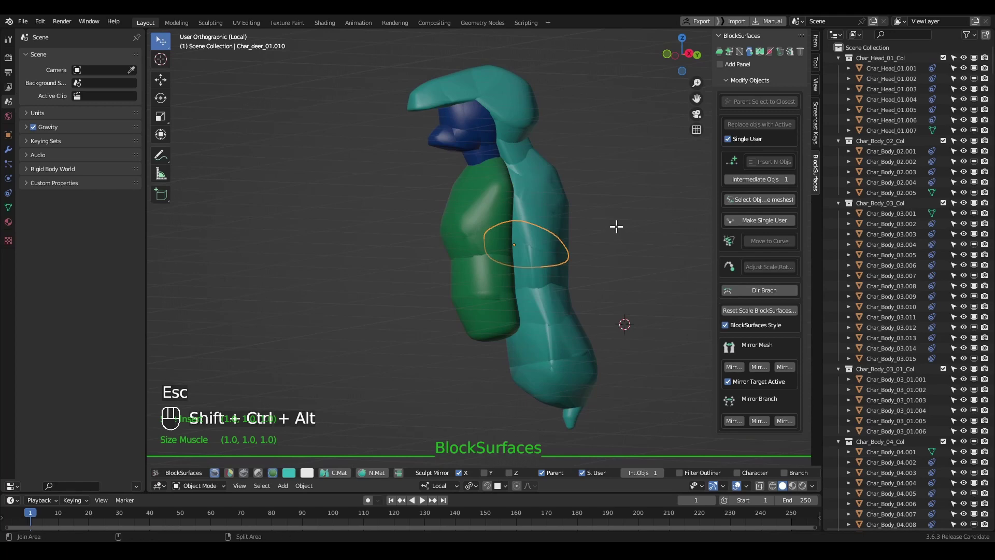
key("shift+ctrl+alt+Right")
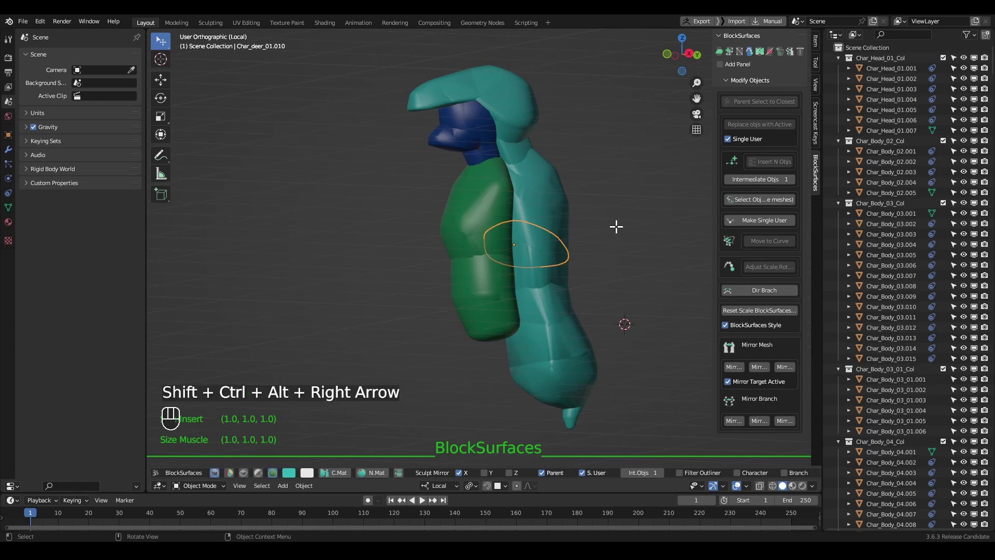
left_click(615, 284)
key("q")
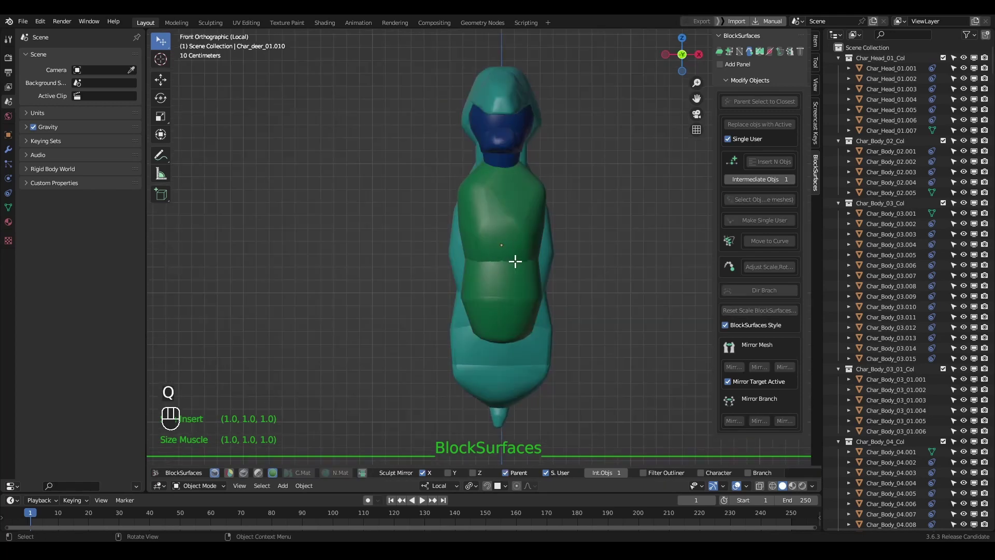
key("r")
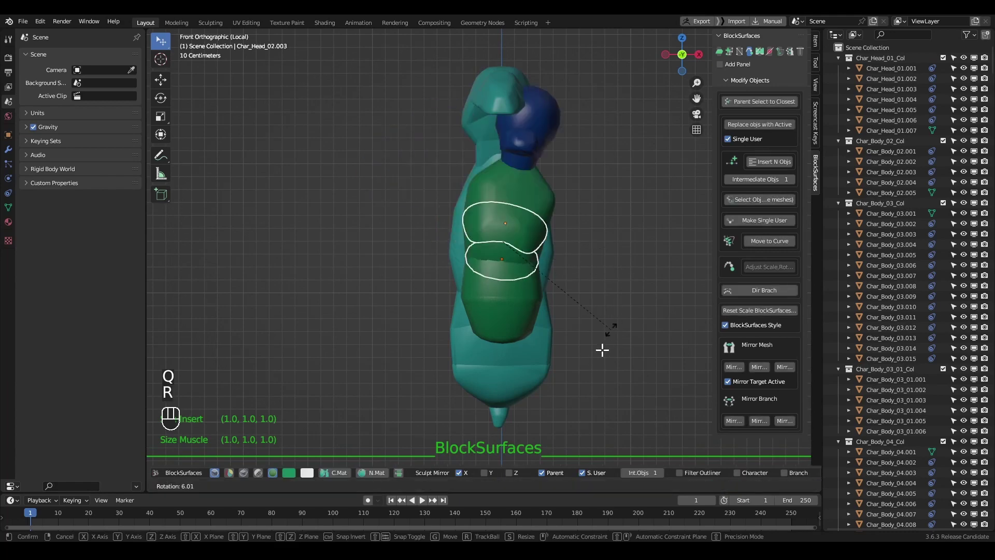
key("Escape")
Select the middle block of the teal animal-skin body and reveal the separate blocks under its smooth surface.
middle_click_drag(617, 301, 625, 267)
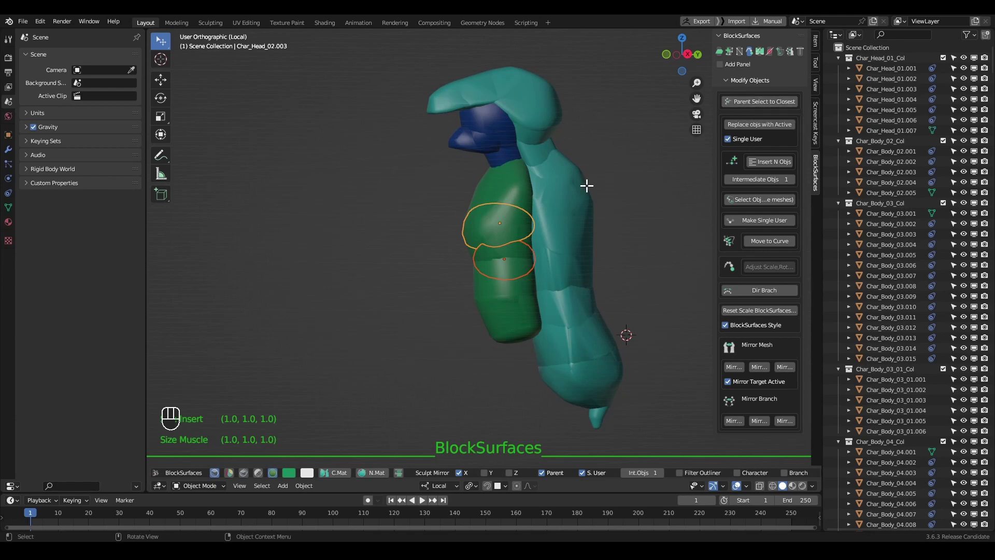
middle_click_drag(587, 185, 556, 268)
left_click(561, 246)
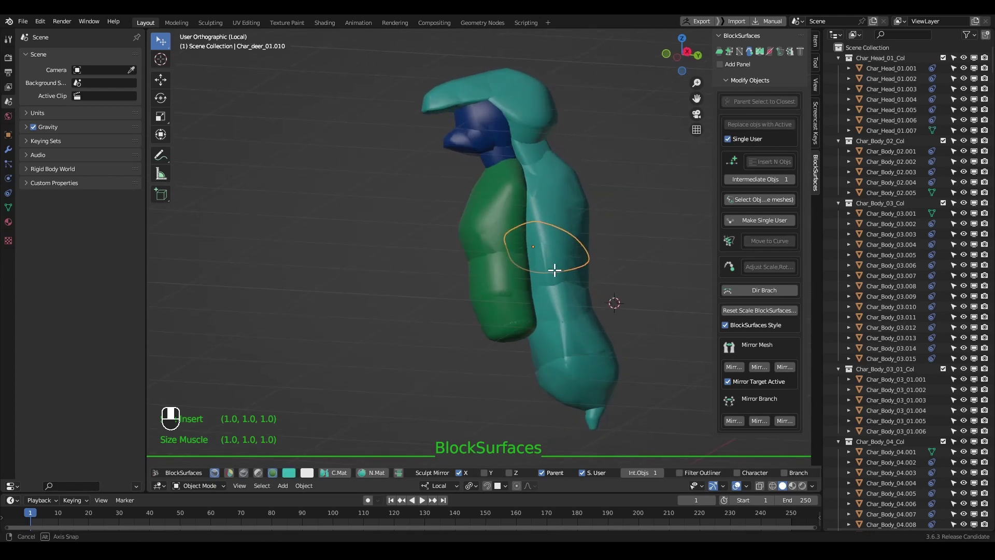
key("v")
middle_click_drag(577, 233, 564, 258)
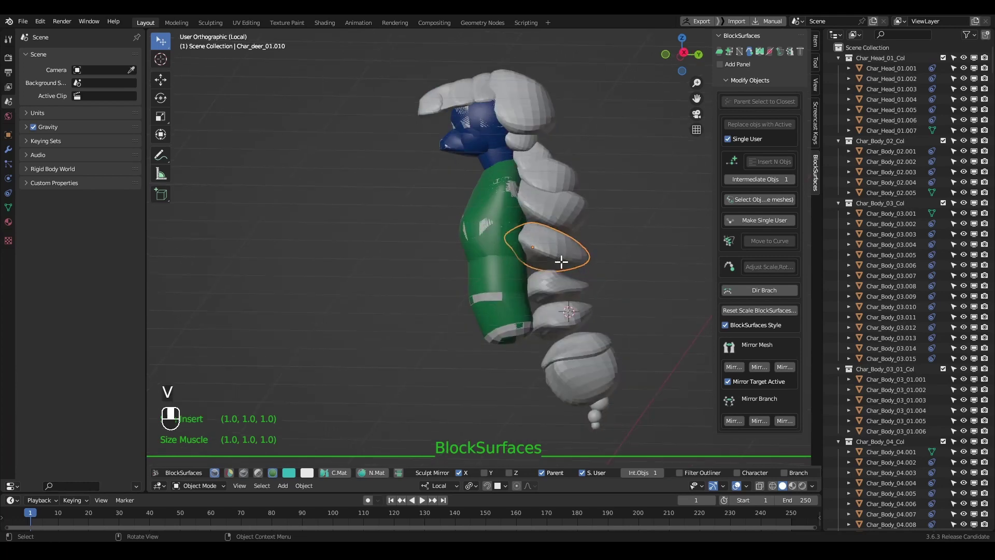
Select the neighbouring animal-skin blocks and the middle green torso block in side view, and restore the smooth surface display.
key("q")
left_click(542, 290, "shift")
left_click(528, 203, "shift")
left_click(535, 158, "shift")
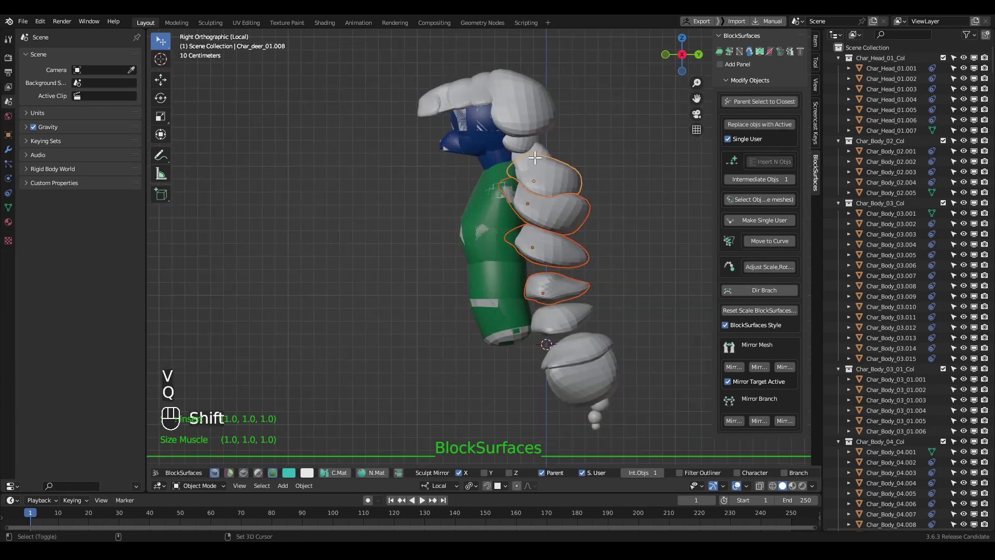
left_click(564, 314, "shift")
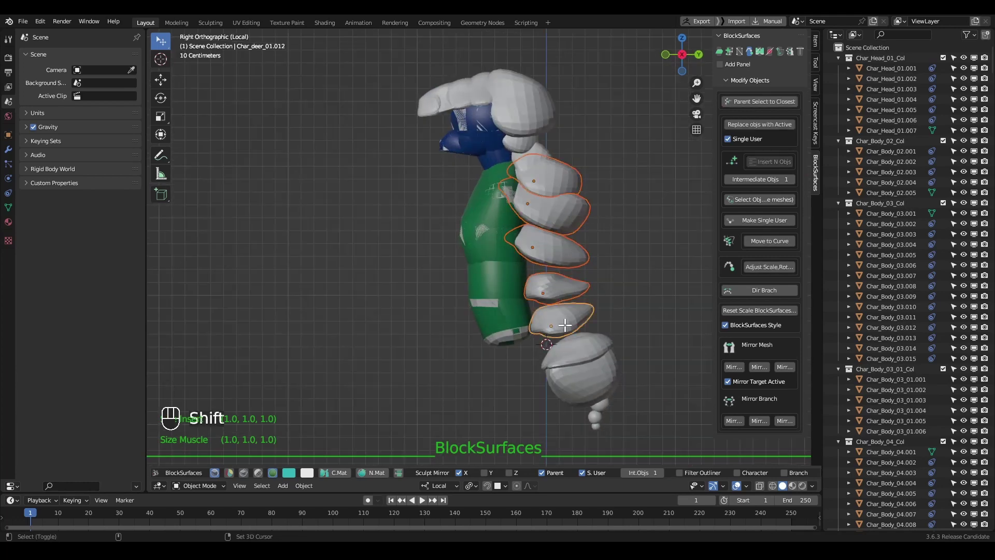
left_click(499, 263, "shift")
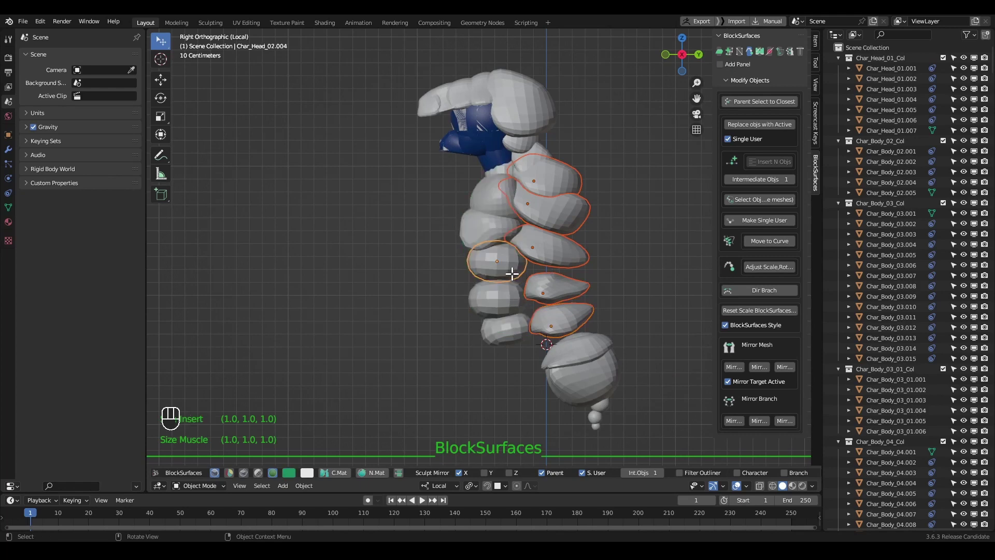
key("v")
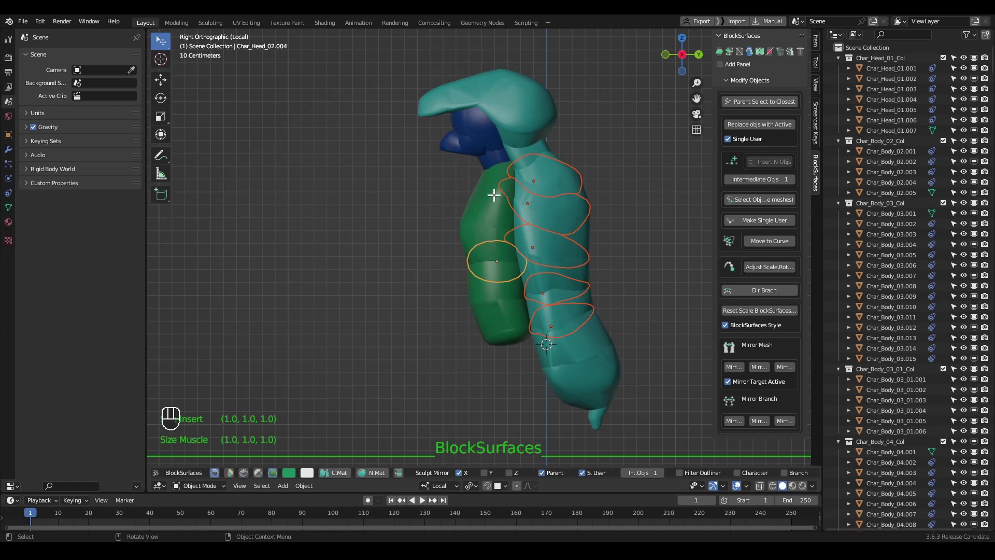
Try to move the lower three green torso blocks one after another with the smooth surface shown.
middle_click_drag(483, 272, 536, 286)
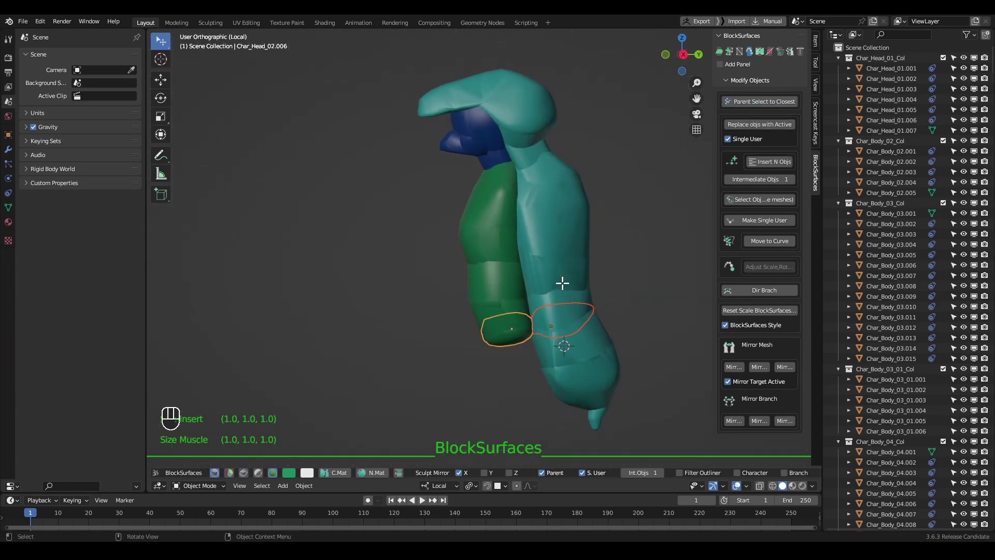
left_click(508, 369)
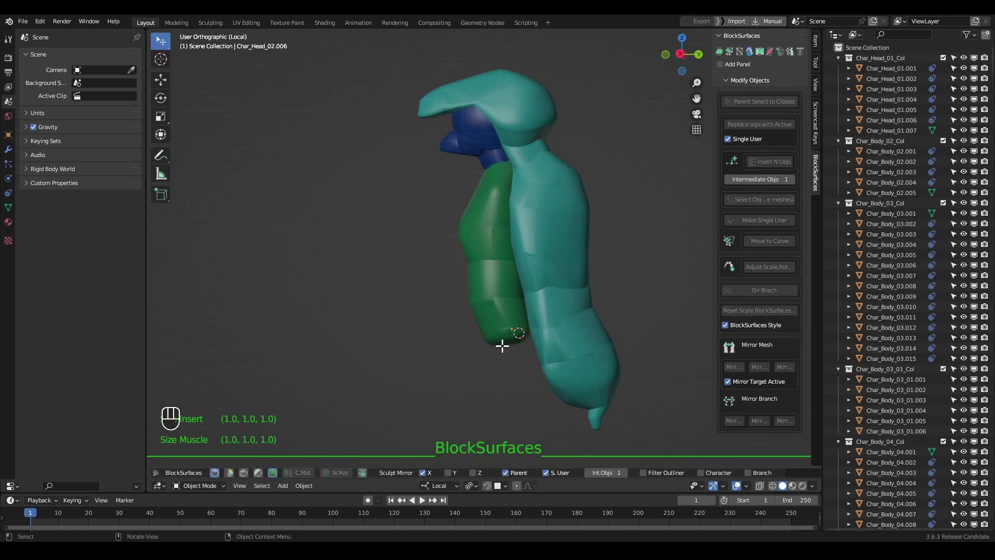
left_click(516, 335)
key("g")
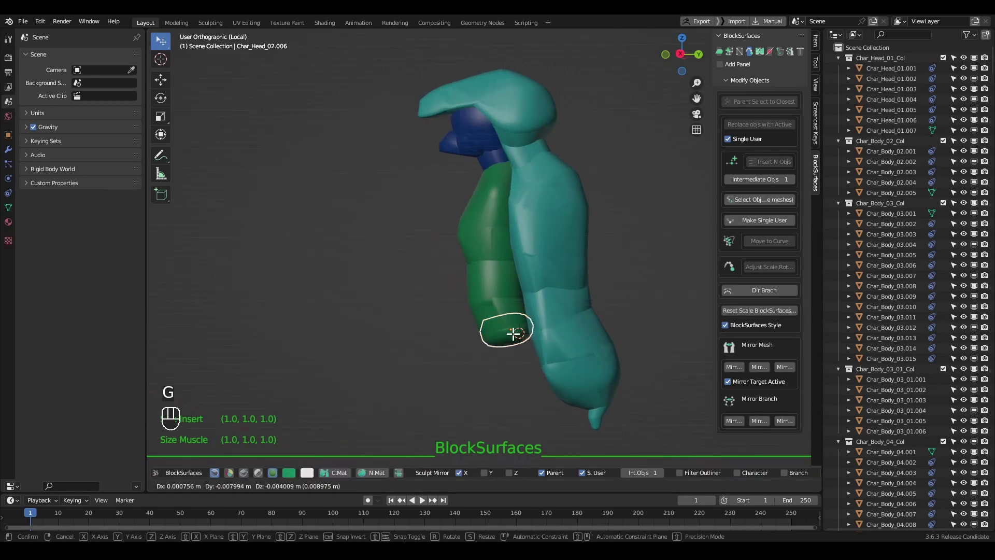
key("Escape")
left_click(509, 304)
key("g")
key("Escape")
left_click(488, 265)
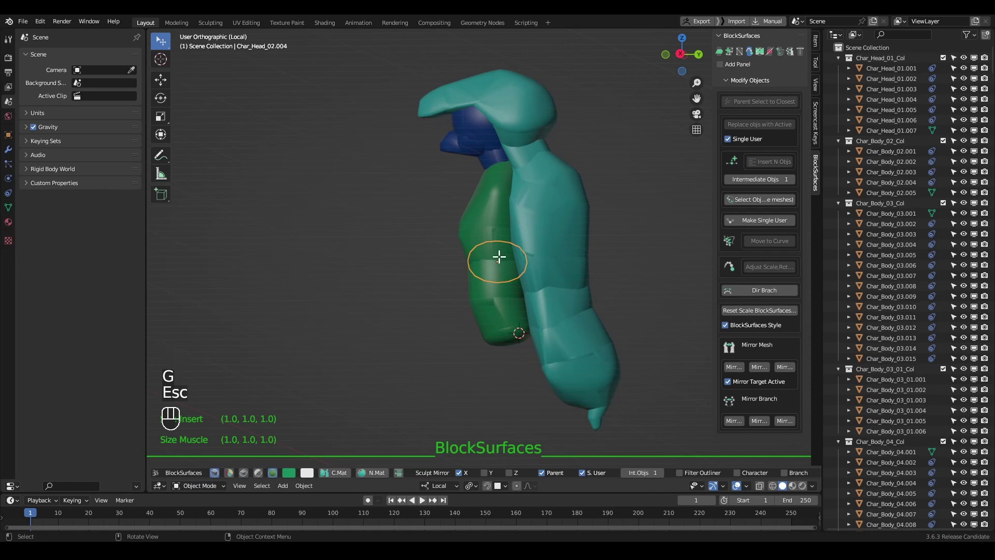
key("g")
key("Escape")
Select the green chest block plus the teal block beside it, and display both bodies as separate blocks.
left_click(491, 229)
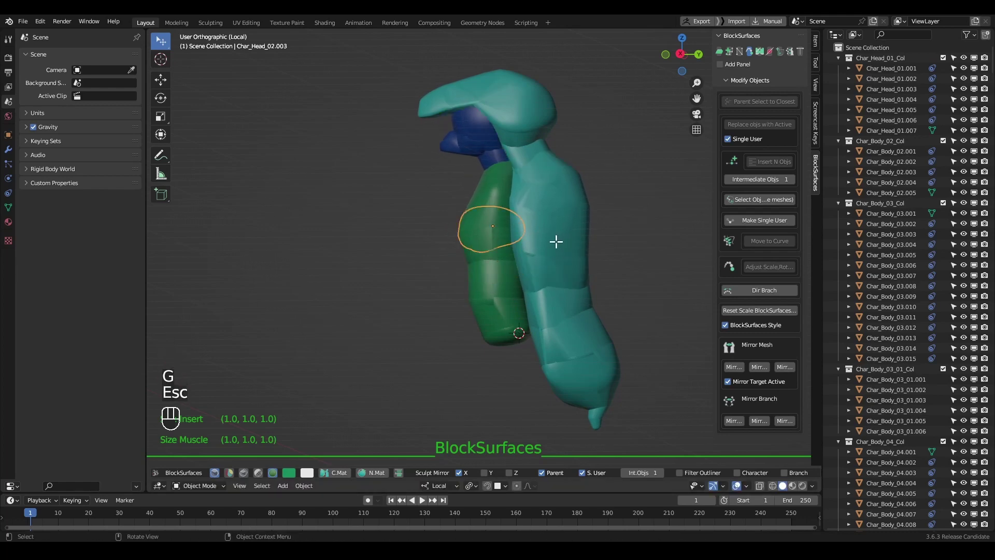
key("v")
left_click(557, 215, "shift")
key("v")
key("v")
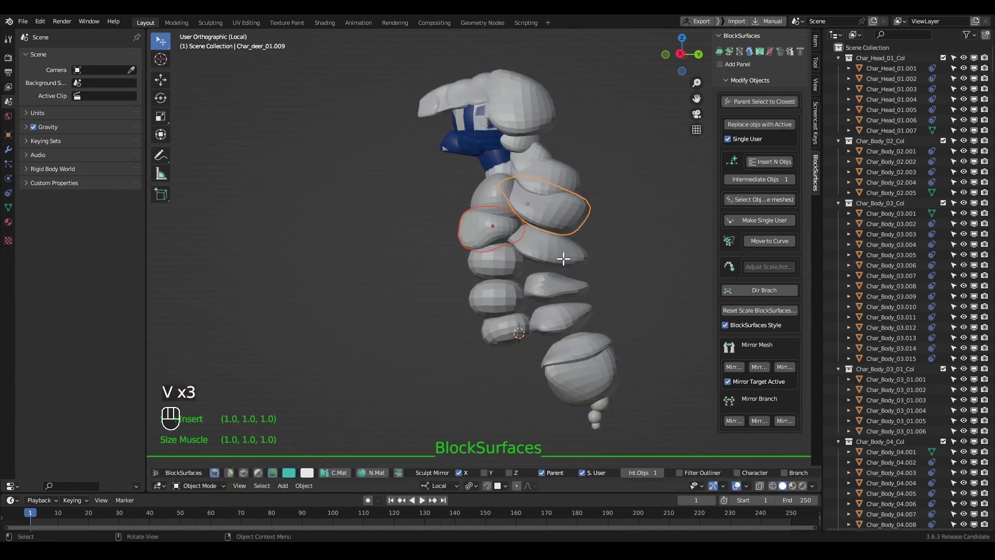
Try to move the green torso blocks one after another, working upwards, while they are displayed as separate blocks.
left_click(502, 297)
key("g")
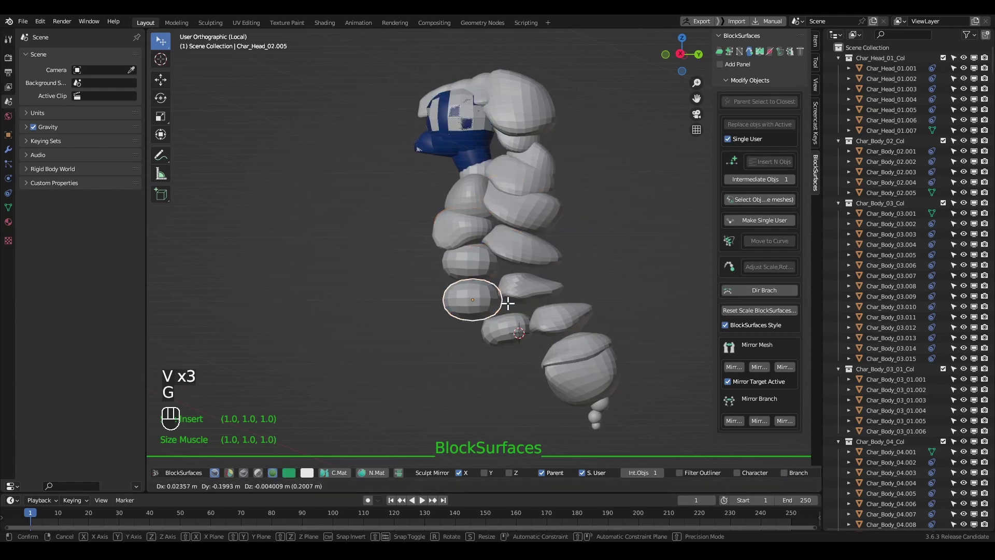
key("Escape")
left_click(518, 260)
key("g")
key("Escape")
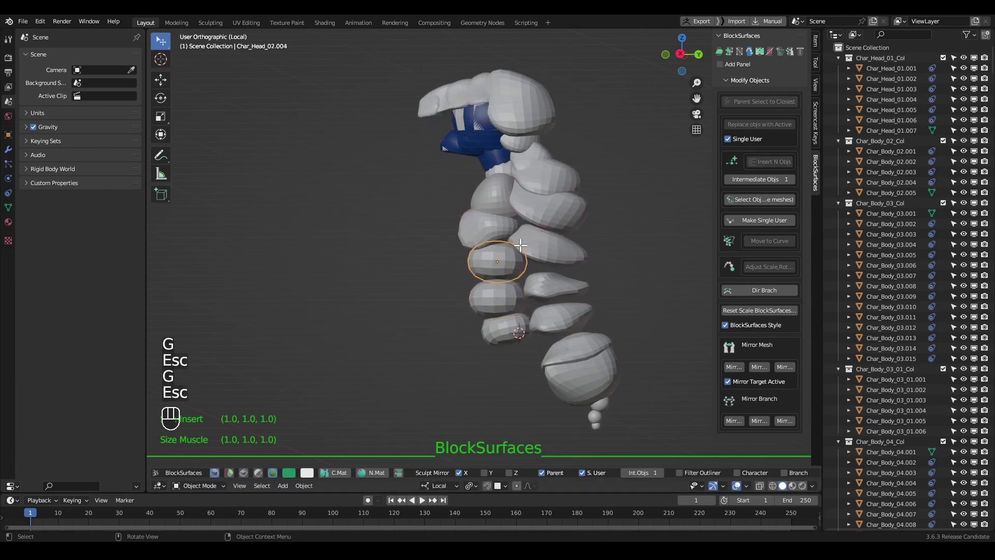
key("g")
key("Escape")
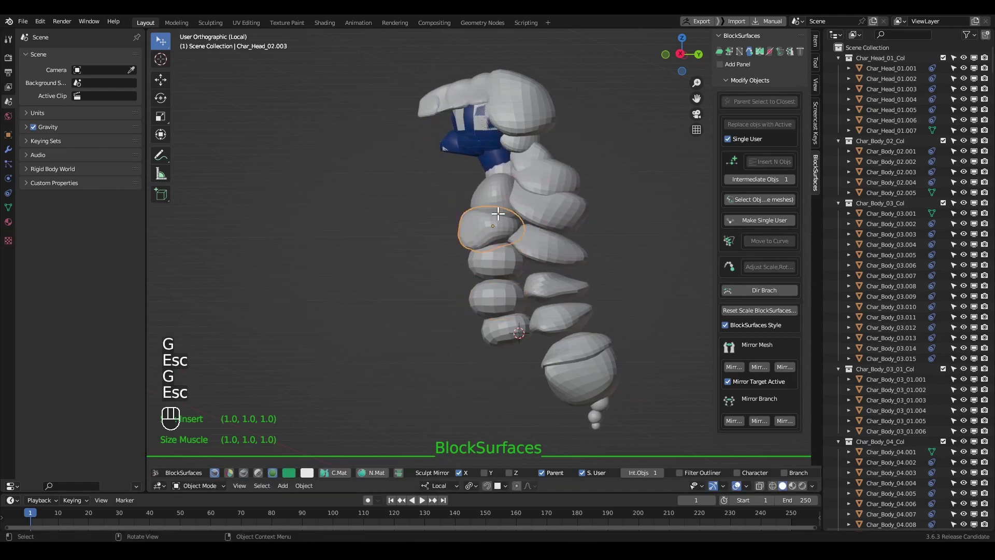
left_click(497, 218)
key("g")
key("Escape")
Add the middle teal animal-skin block to the selected top torso block and switch both bodies back to smooth surfaces.
key("v")
key("v")
left_click(541, 235, "shift")
key("v")
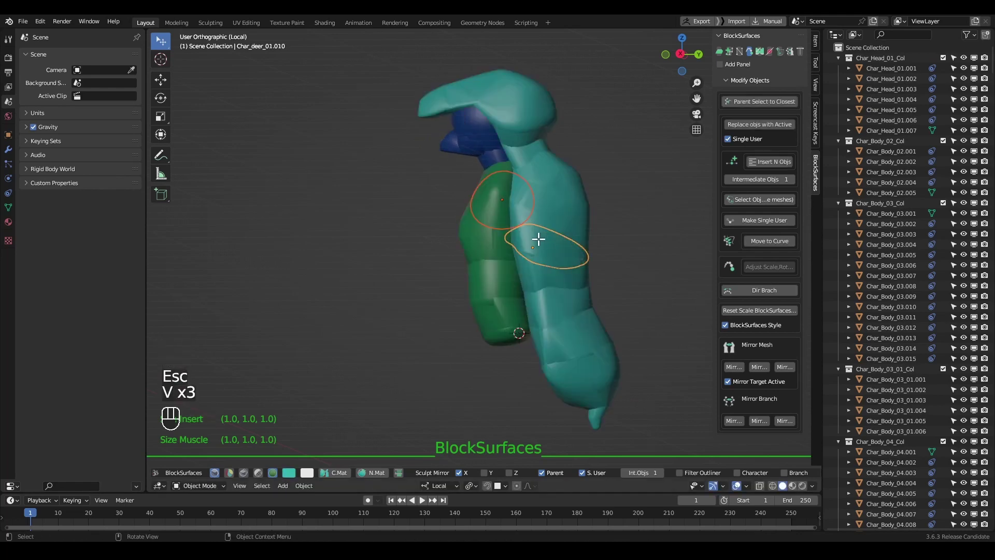
key("shift")
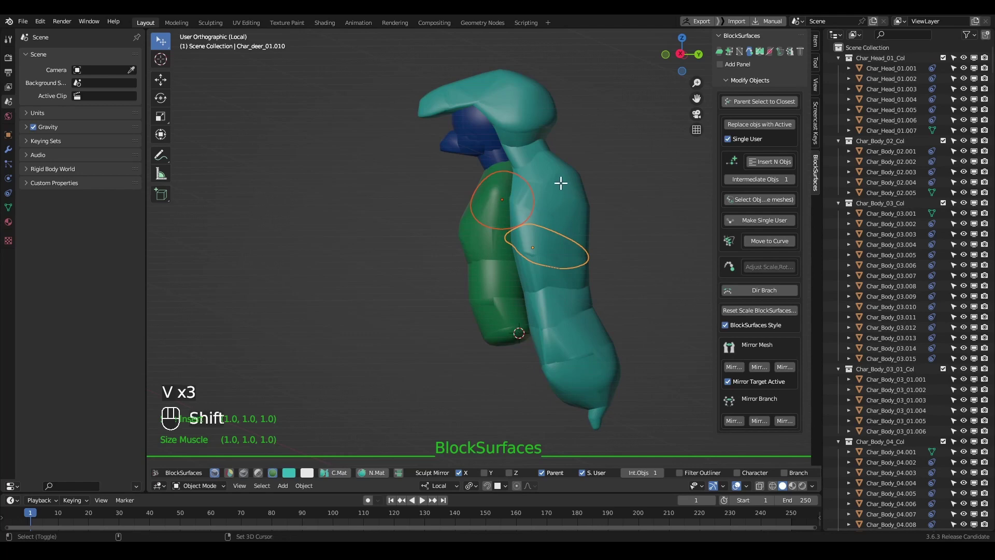
middle_click_drag(539, 247, 605, 257)
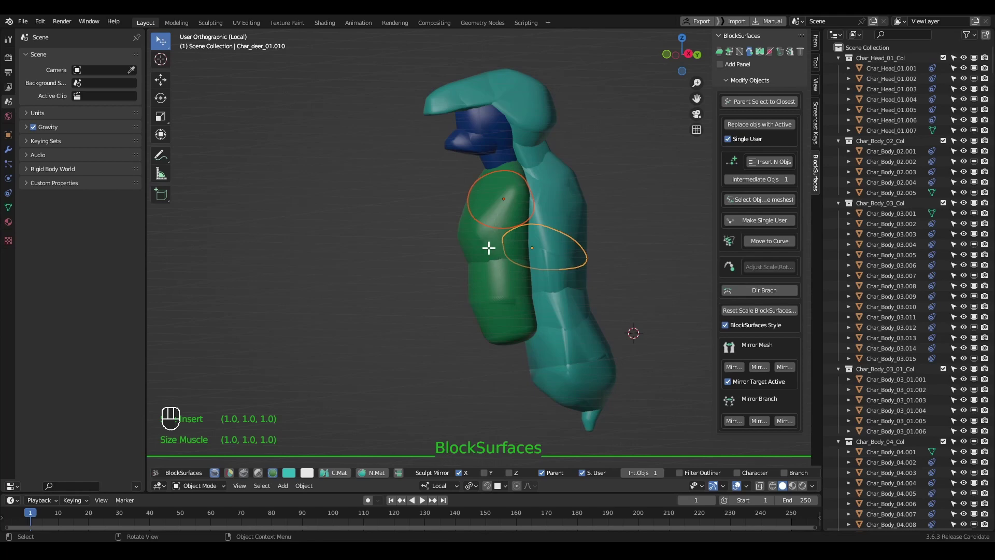
Select the blocks down the back of the teal animal skin and leave local view to show the whole character.
left_click(568, 196, "shift")
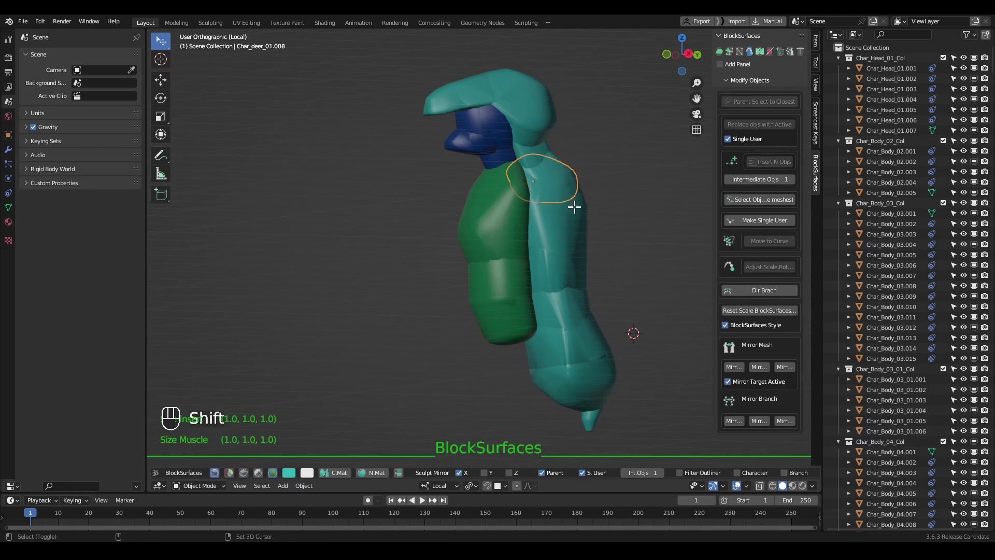
left_click(574, 232, "shift")
left_click(574, 267, "shift")
left_click(570, 295, "shift")
key("KP_Divide")
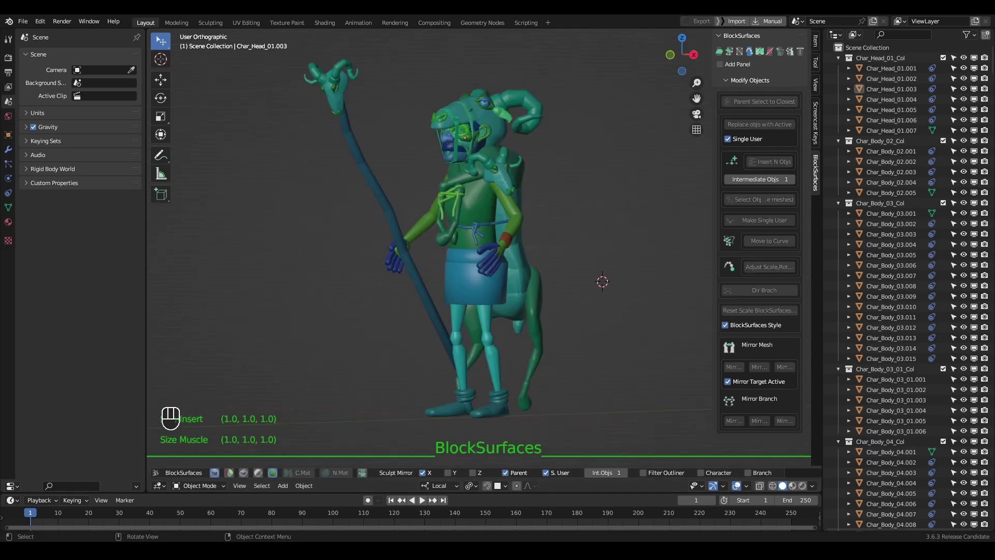
Add a monkey mesh beside the character's head in the front view and resize it.
middle_click_drag(617, 270, 575, 273, "alt")
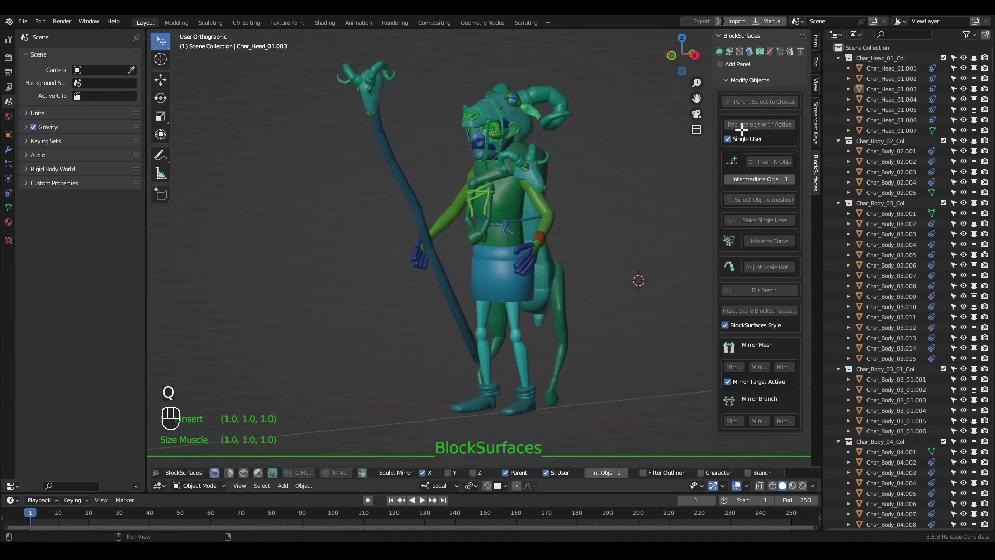
scroll(511, 216, "up", 6)
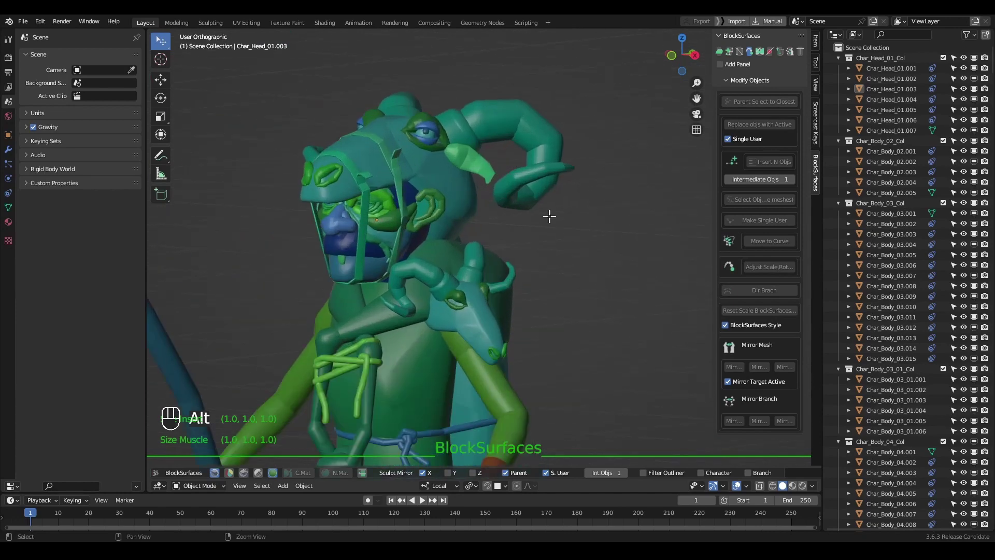
middle_click_drag(550, 216, 545, 182, "alt")
key("shift+a")
mouse_move(544, 150)
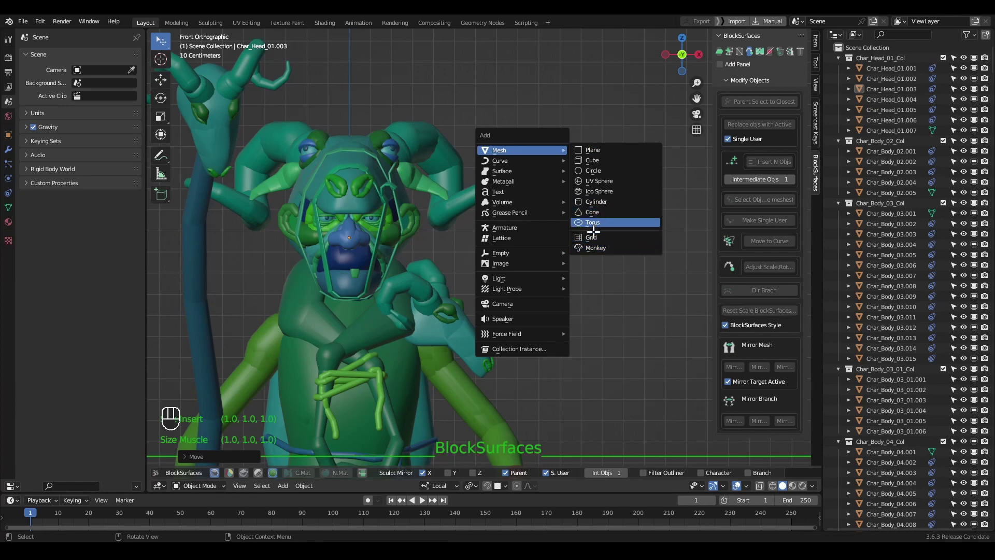
left_click(583, 247)
key("s")
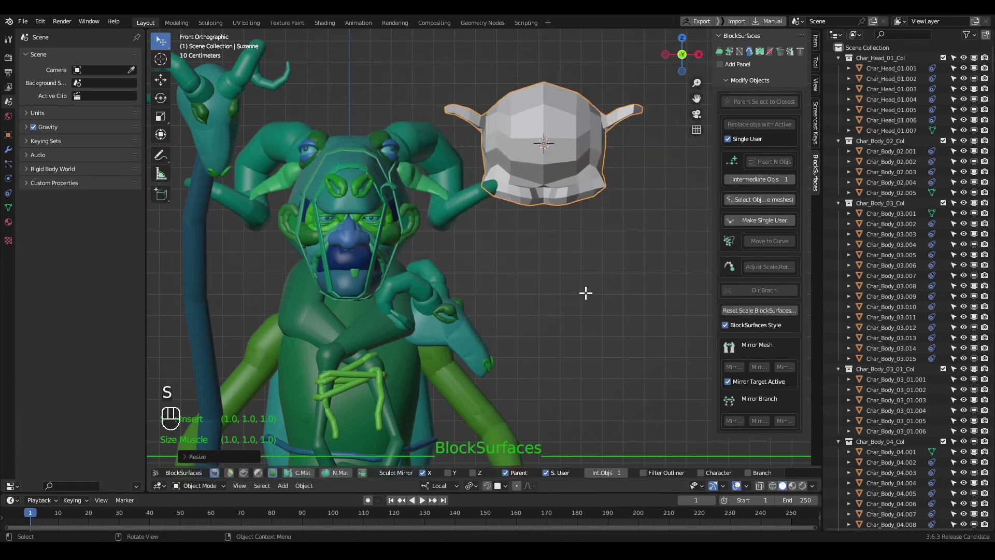
Scale down the monkey mesh and trackball-rotate it so that its face points forward.
key("s")
left_click(609, 317)
key("r")
key("r")
left_click(591, 242)
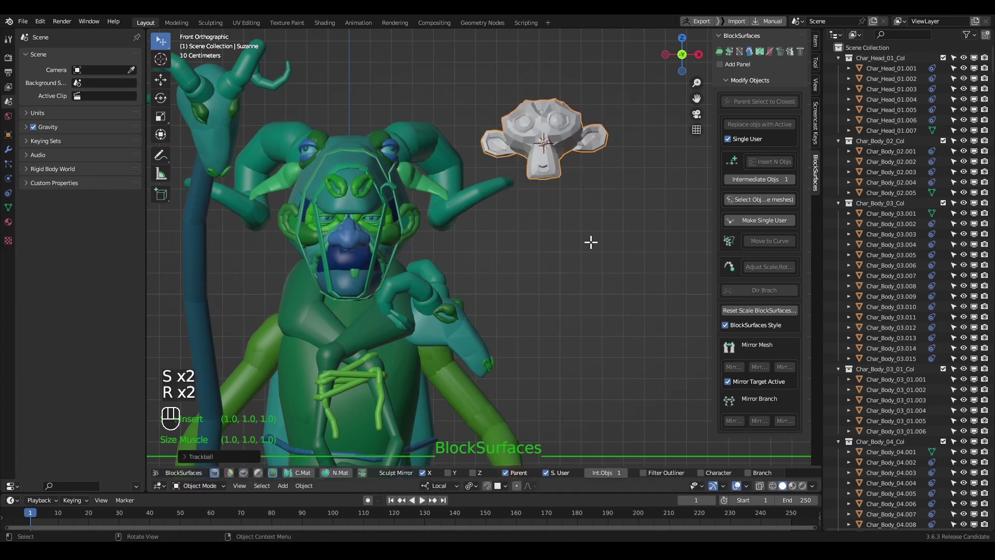
middle_click_drag(604, 264, 633, 259)
right_click_drag(634, 260, 591, 311, "alt")
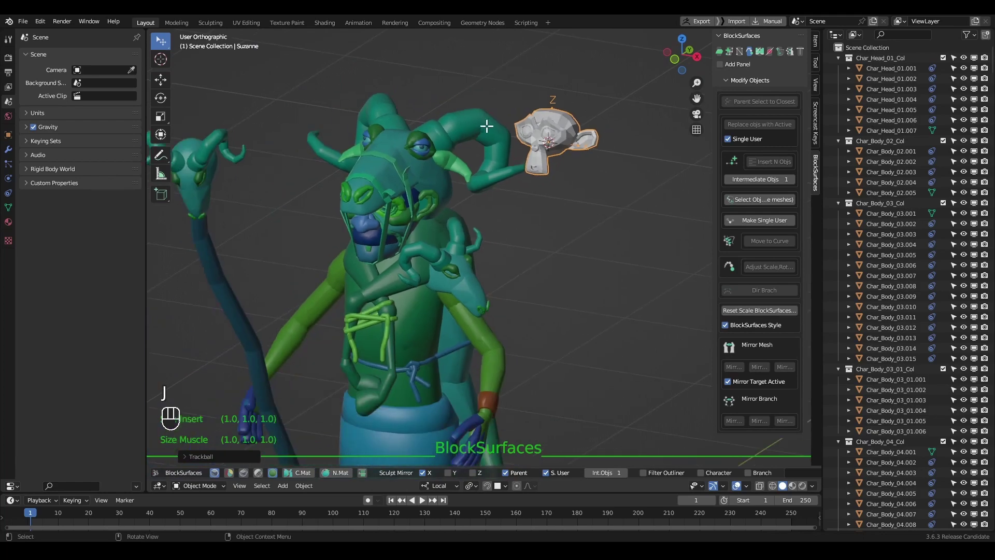
Select the round block at the bend of the deer's horn beside the monkey and rotate it.
left_click(489, 129)
right_click_drag(530, 195, 488, 153, "alt")
middle_click_drag(487, 153, 548, 122)
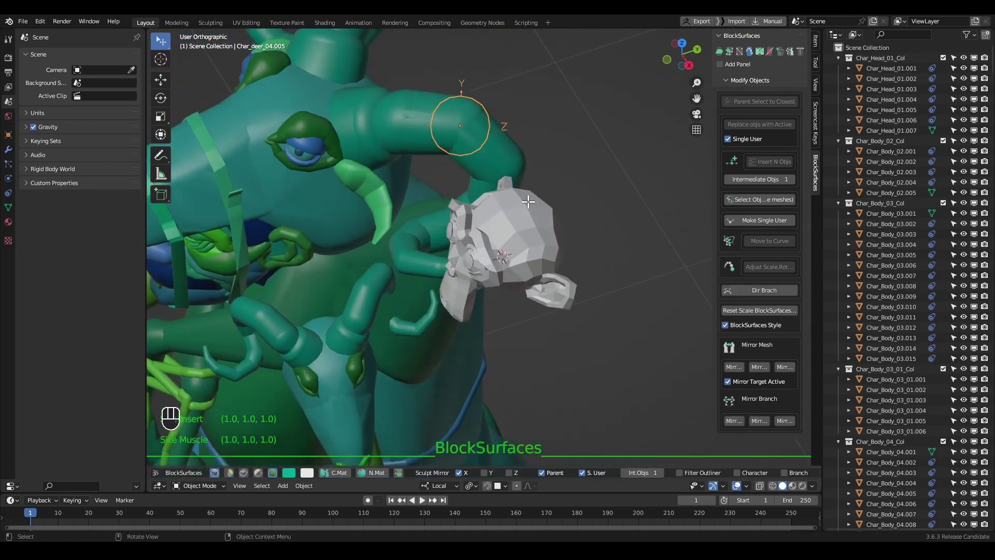
key("r")
key("Escape")
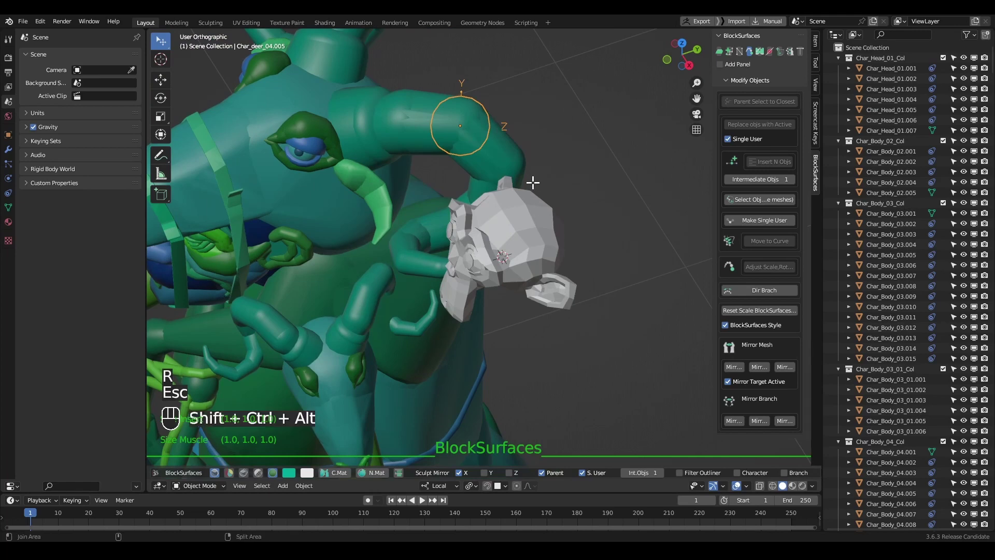
key("shift+ctrl+alt+p")
key("r")
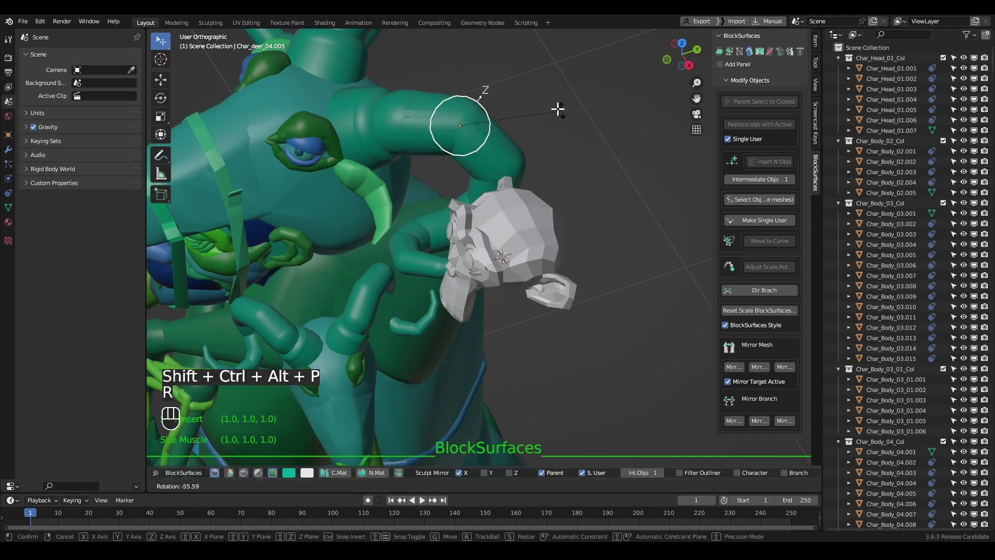
left_click(555, 110)
mouse_move(555, 110)
middle_mouse_down()
mouse_move(542, 198)
mouse_move(516, 202)
mouse_move(513, 184)
mouse_move(467, 220)
mouse_move(448, 213)
mouse_move(598, 200)
mouse_move(607, 184)
mouse_move(597, 179)
mouse_move(604, 209)
middle_mouse_up()
Trackball-rotate the adjoining horn block just below the bend.
left_click(516, 203)
left_click(472, 151)
key("r")
key("r")
left_click(479, 208)
Replace four neighbouring blocks of the horn with the monkey mesh as the active object, keeping Single User enabled.
left_click(437, 111, "shift")
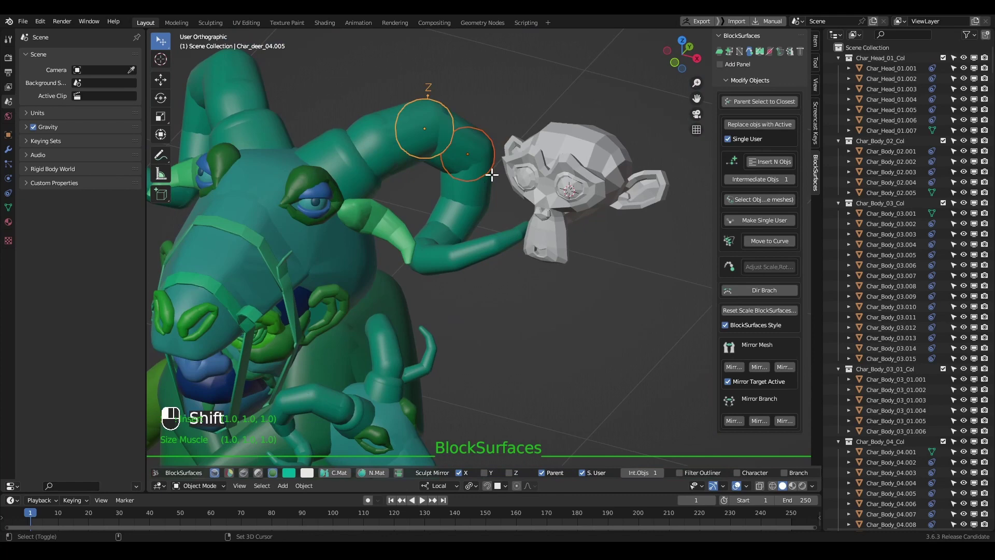
left_click(484, 209, "shift")
left_click(464, 233, "shift")
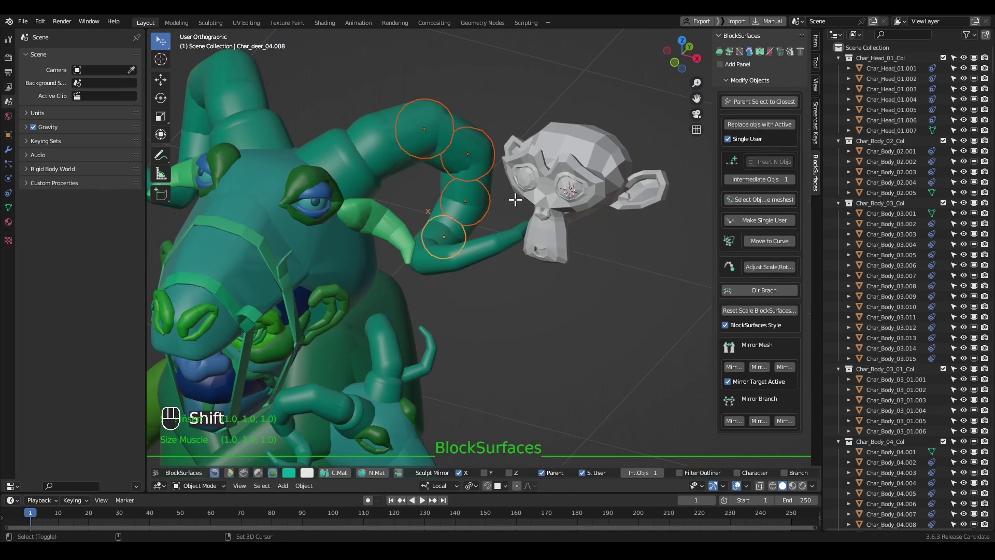
left_click(554, 145, "shift")
middle_click_drag(581, 168, 547, 197)
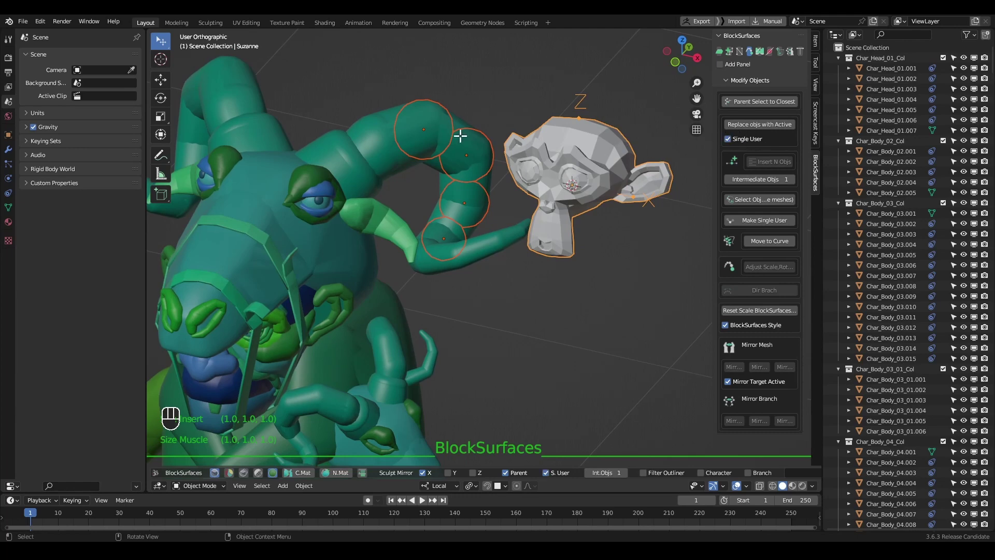
left_click(757, 121)
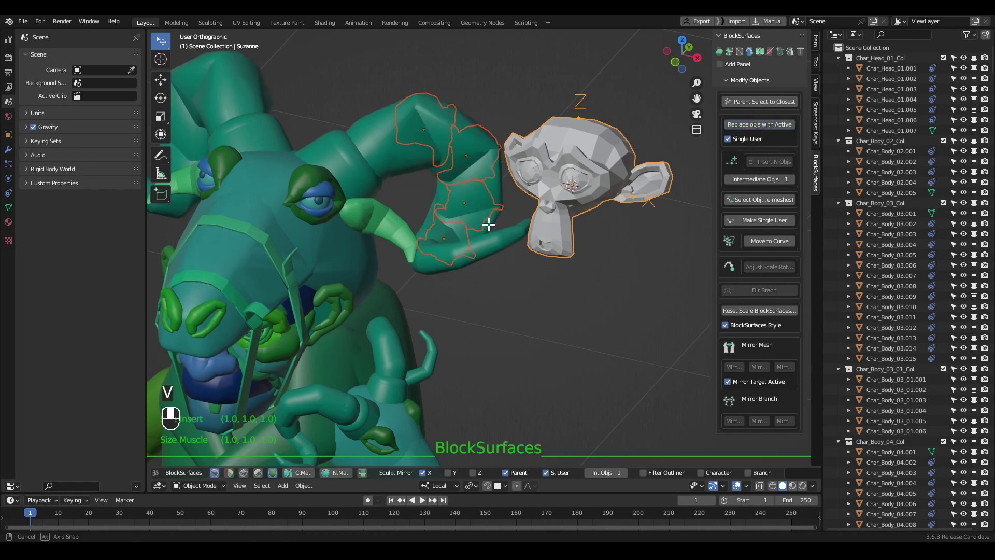
Display the character's surfaces as separate blocks to inspect the monkey shapes in the horn.
key("ctrl+z")
key("ctrl+z")
key("ctrl+z")
key("ctrl+z")
key("v")
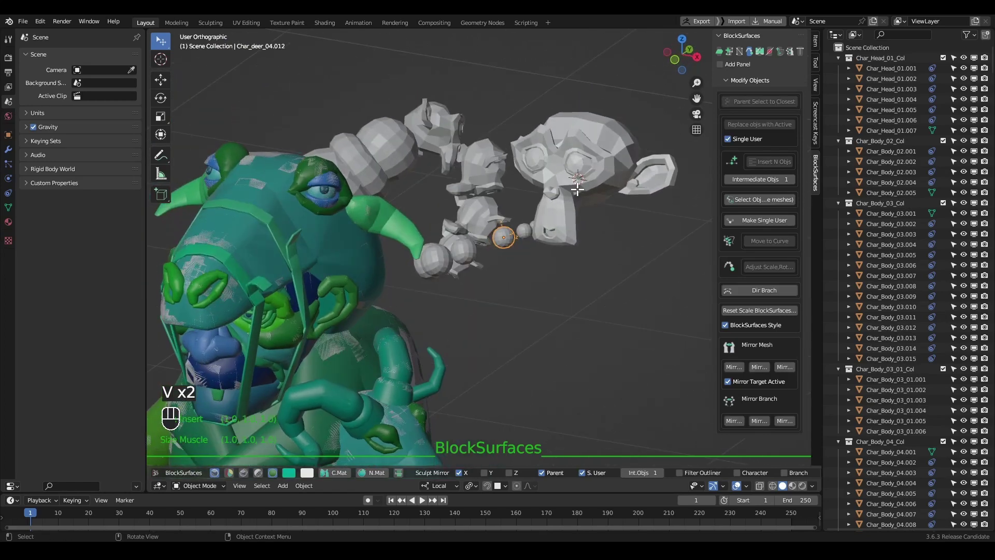
Rescale the monkey mesh and move it farther away from the horn.
left_click(565, 235)
key("s")
left_click(556, 238)
key("g")
left_click(650, 249)
middle_click_drag(650, 249, 546, 217)
Inspect individual horn blocks by selecting them from different angles, and switch back to the smooth surface display.
left_click(494, 148)
middle_click_drag(532, 161, 553, 262)
left_click(540, 184)
left_click(501, 299)
left_click(500, 299)
middle_click_drag(500, 300, 600, 250)
left_click(613, 251)
key("v")
key("v")
Replace the four small blocks at the horn's tip with the monkey mesh, with Single User disabled.
scroll(520, 241, "up", 3)
left_click_drag(517, 275, 545, 215, "shift")
mouse_move(545, 216)
middle_mouse_down()
mouse_move(600, 294)
mouse_move(535, 271)
middle_mouse_up()
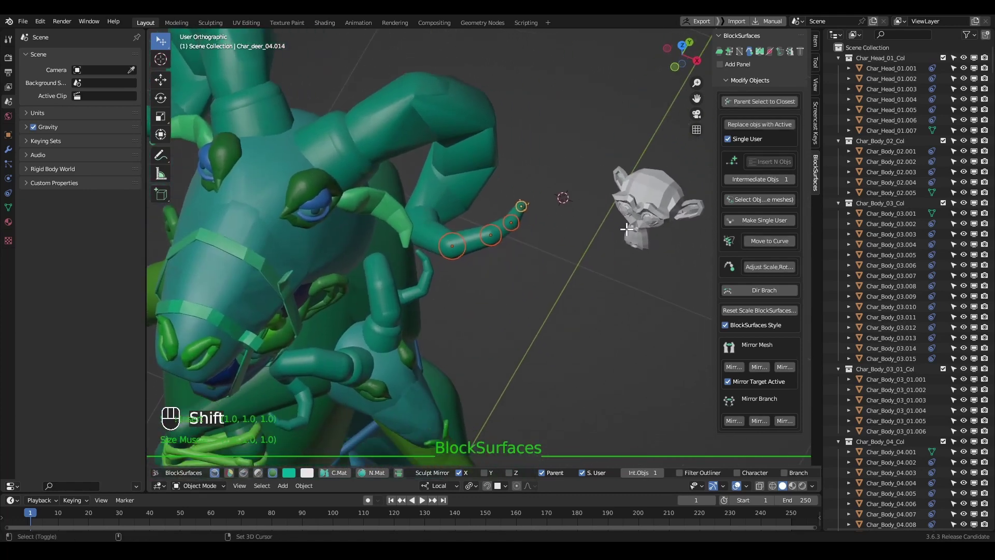
left_click(628, 232, "shift")
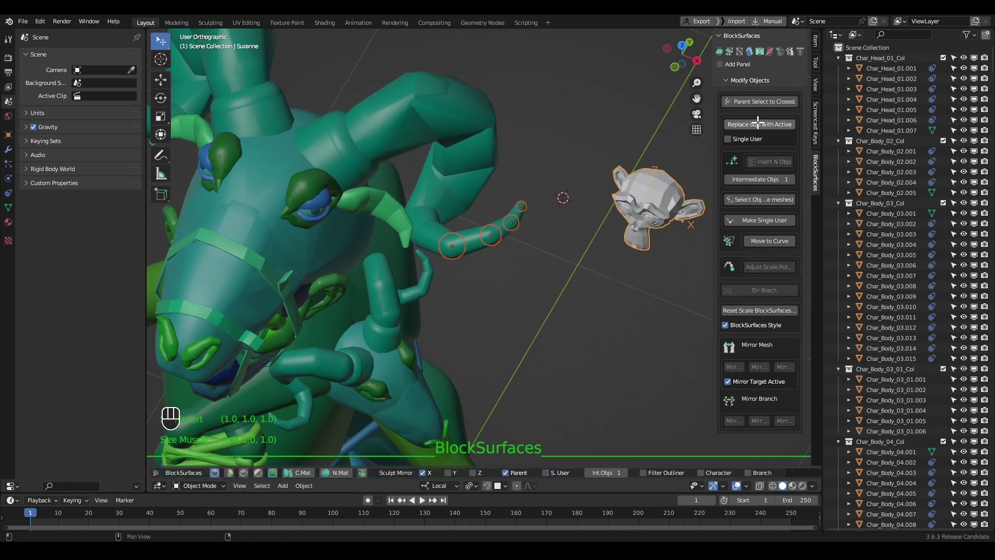
left_click(754, 124)
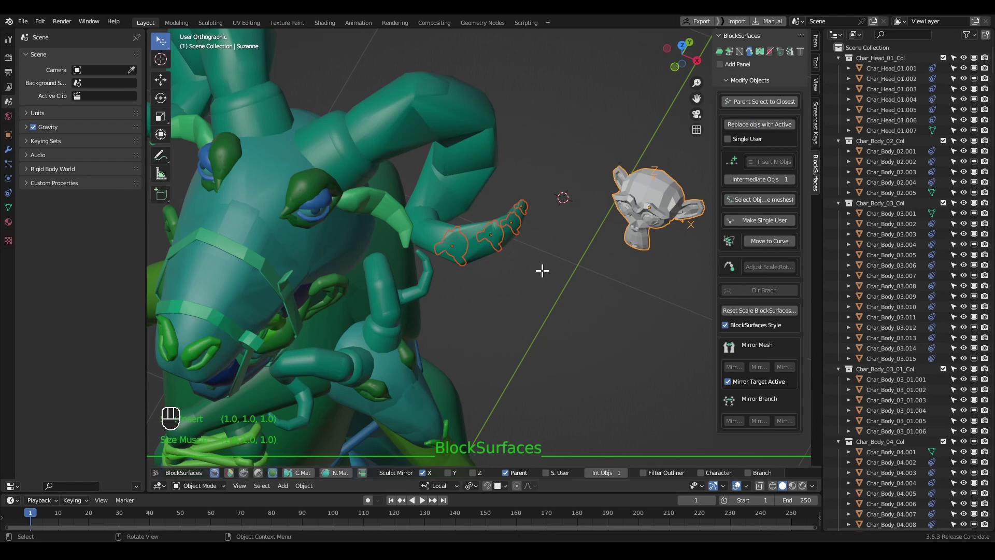
Select a replaced block near the horn's tip and display the surfaces as separate blocks.
left_click(643, 222)
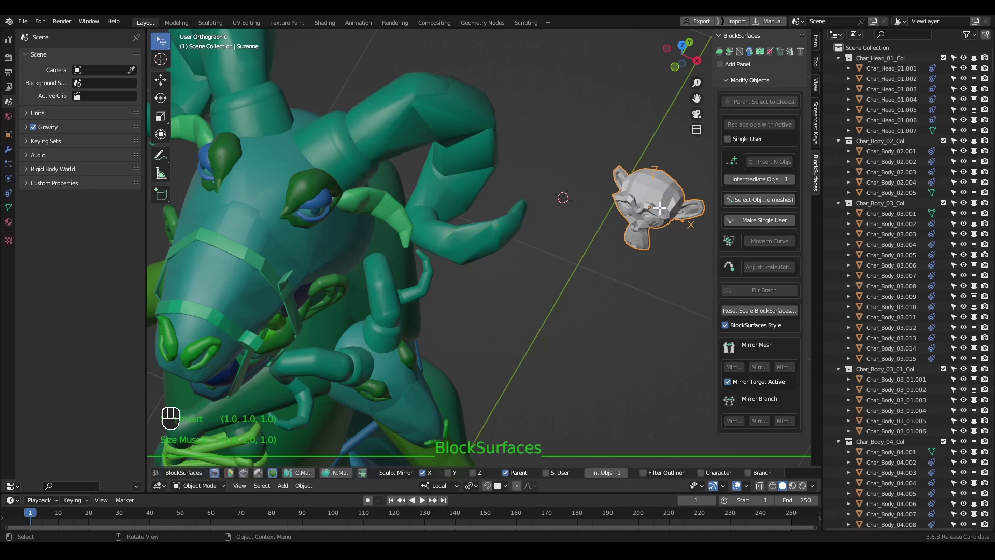
left_click(496, 234)
key("v")
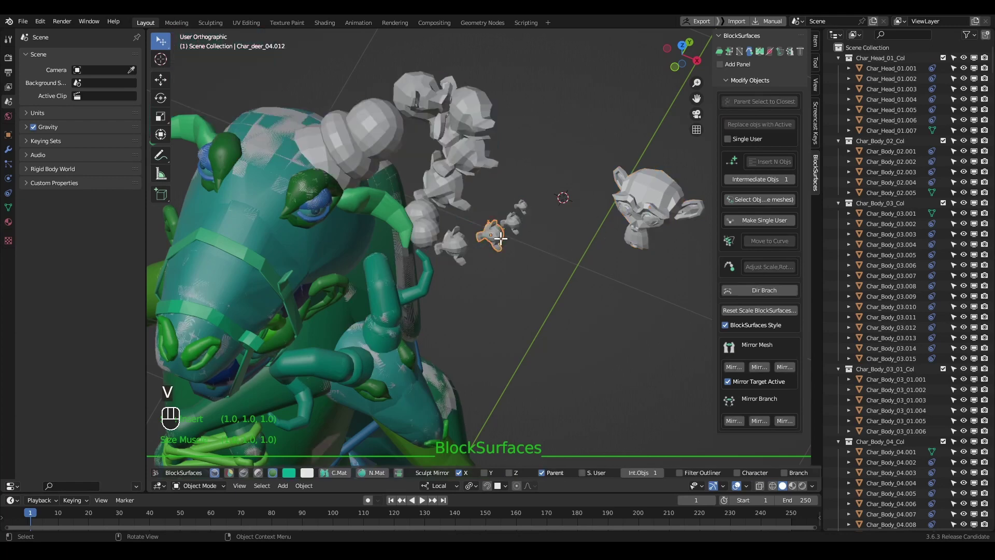
right_click_drag(503, 225, 500, 255, "alt")
middle_click_drag(697, 212, 610, 204, "alt")
Sculpt the original monkey mesh in Sculpt Mode, pulling its chin downward and wider.
left_click(612, 204)
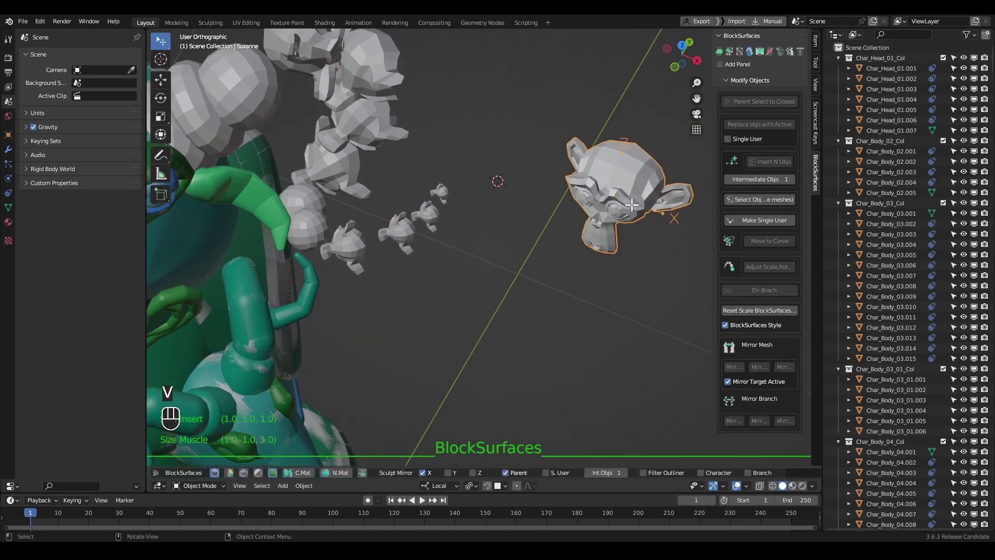
key("Tab")
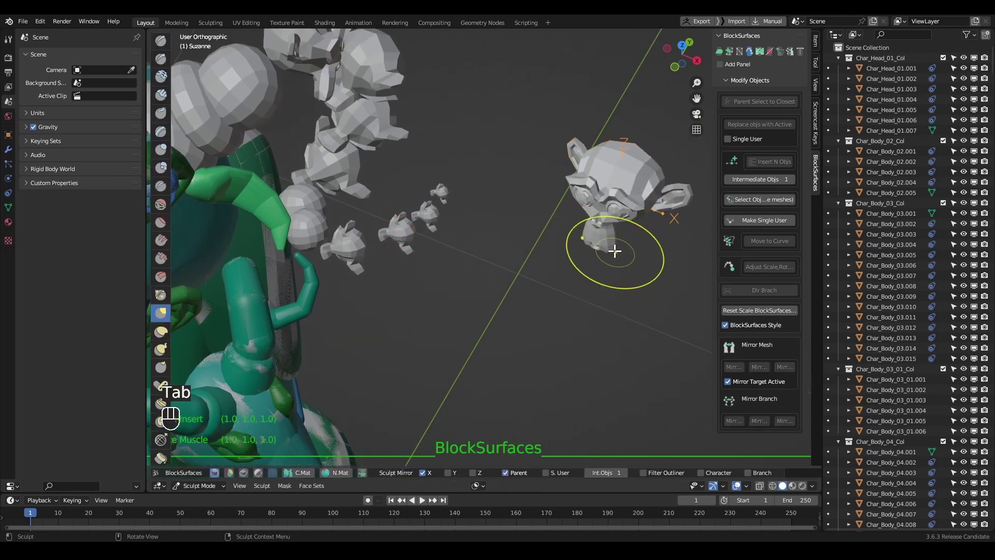
key("f")
key("g")
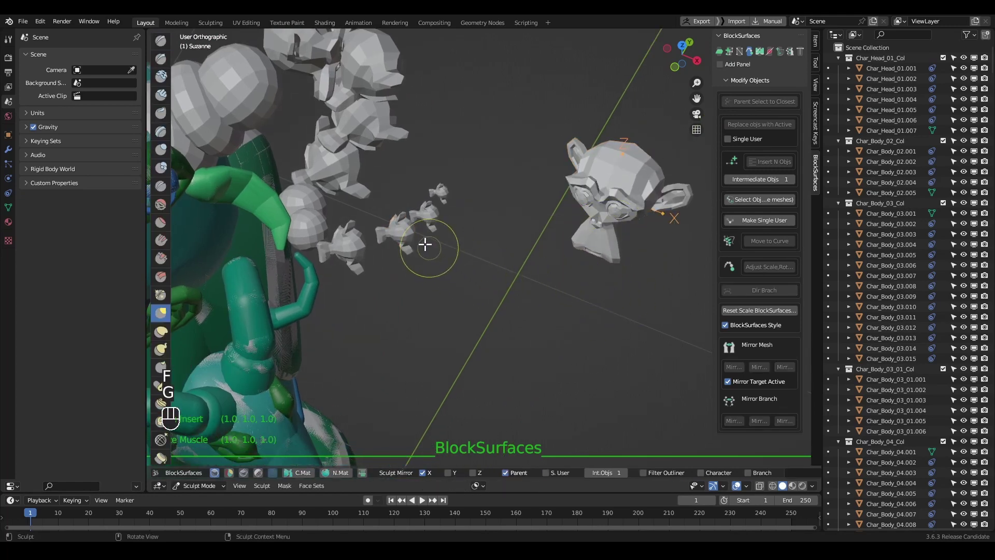
mouse_move(629, 229)
middle_mouse_down()
mouse_move(737, 149)
mouse_move(629, 229)
mouse_move(627, 249)
middle_mouse_up()
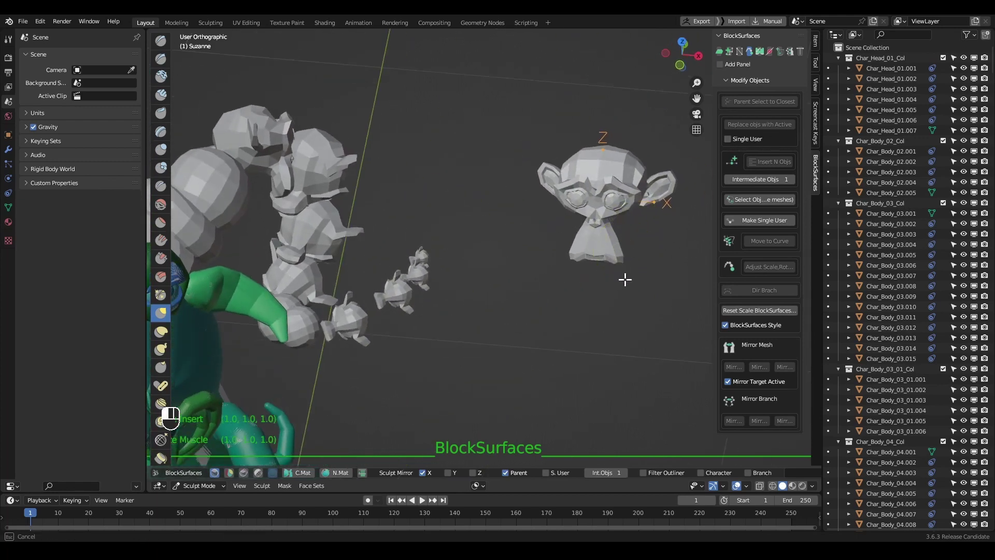
left_click_drag(600, 283, 621, 294)
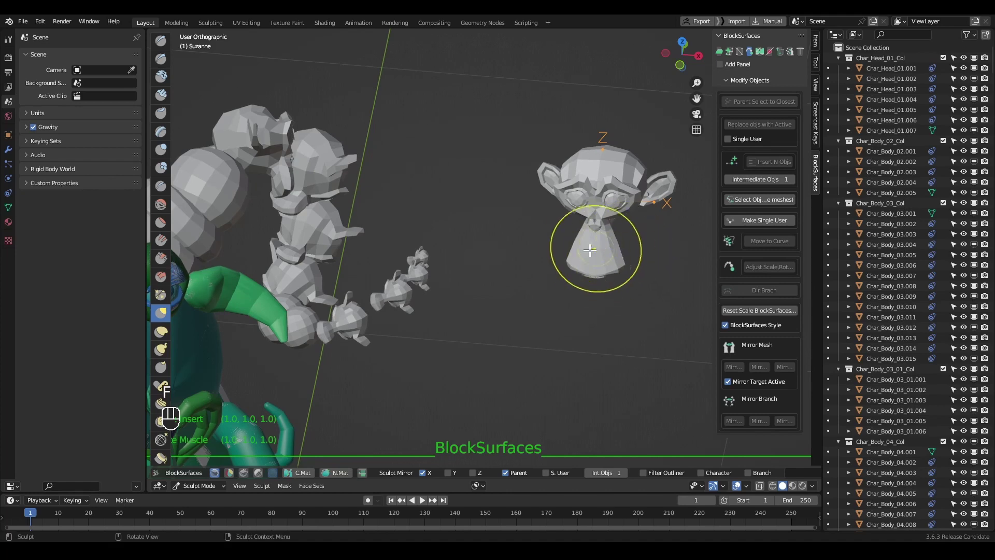
Resize the sculpt brush and pull the monkey's forehead upward and its ears outward.
key("f")
mouse_move(639, 165)
left_mouse_down()
mouse_move(664, 119)
mouse_move(611, 138)
left_mouse_up()
mouse_move(588, 261)
middle_mouse_down()
mouse_move(542, 243)
mouse_move(570, 237)
middle_mouse_up()
left_click_drag(667, 196, 701, 185)
mouse_move(606, 270)
middle_mouse_down()
mouse_move(562, 260)
mouse_move(617, 249)
middle_mouse_up()
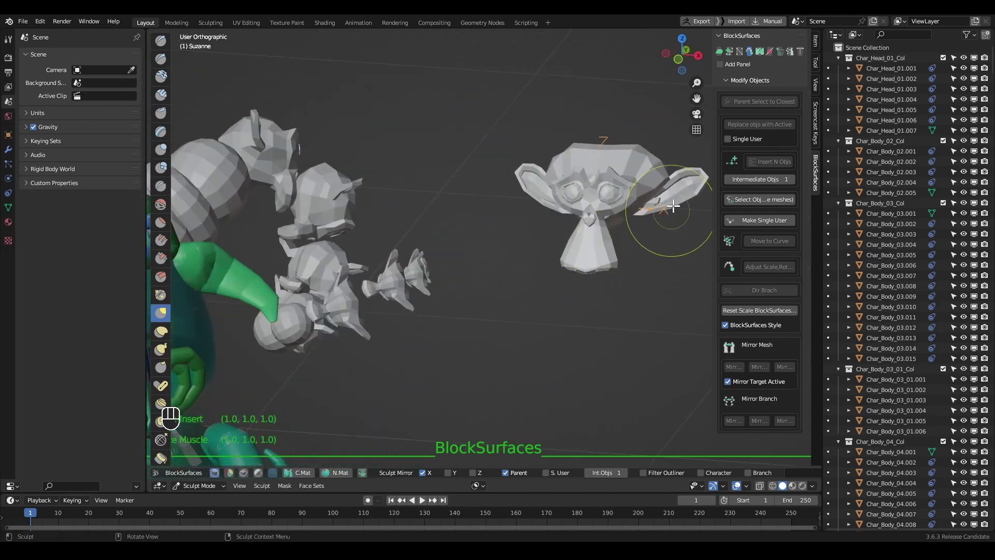
left_click_drag(675, 203, 706, 175)
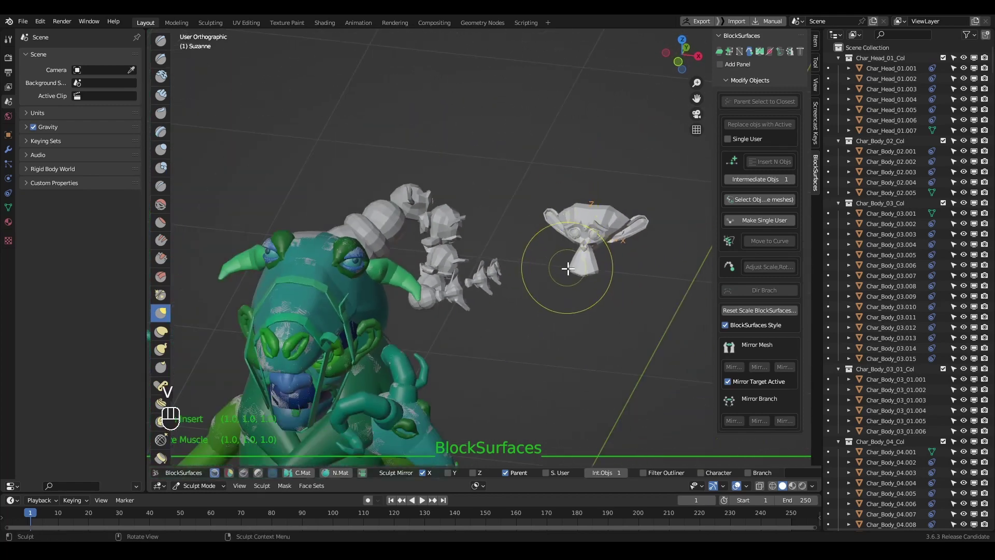
Leave Sculpt Mode, show the horn as a smooth surface again and select the monkey mesh.
key("v")
key("Tab")
key("v")
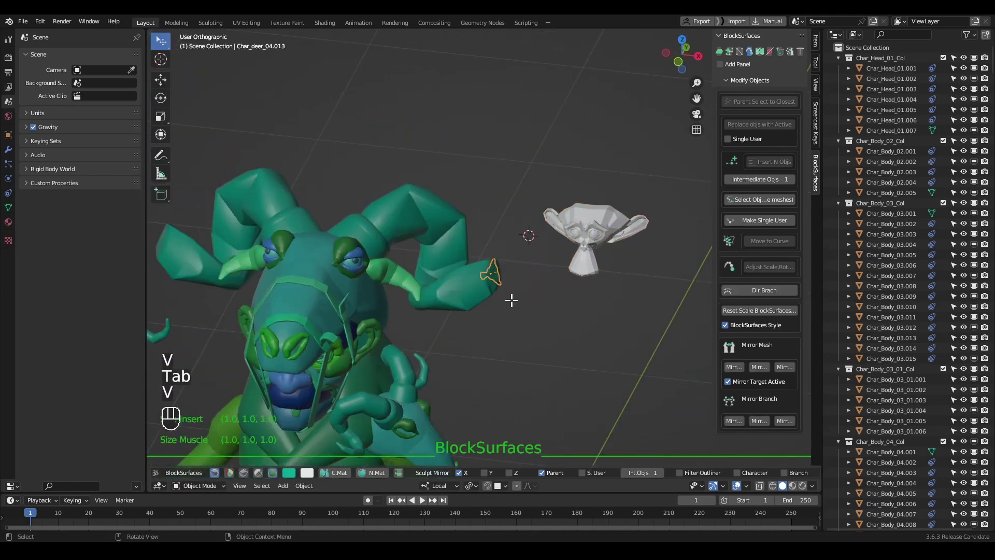
left_click(590, 234)
key("v")
middle_click_drag(584, 288, 538, 229)
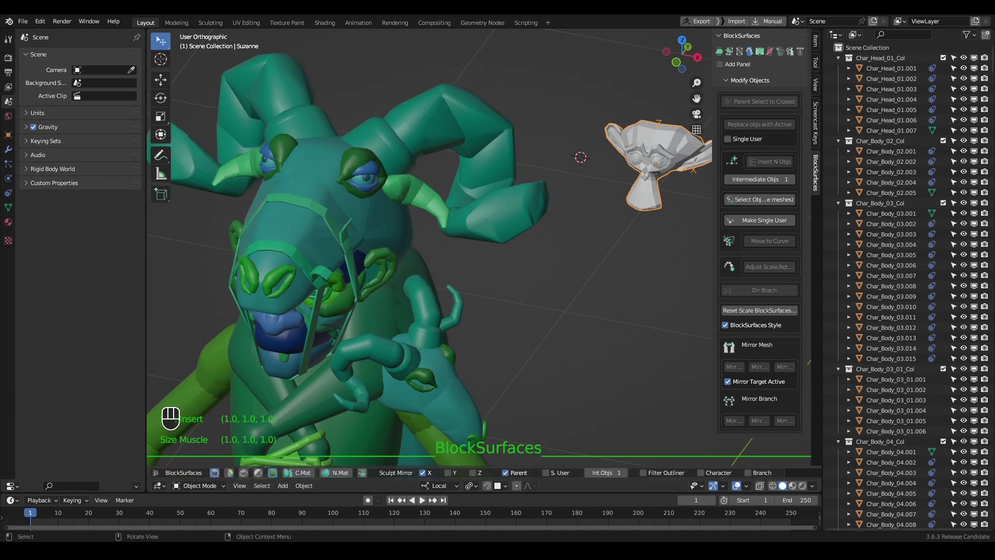
middle_click_drag(497, 264, 596, 258)
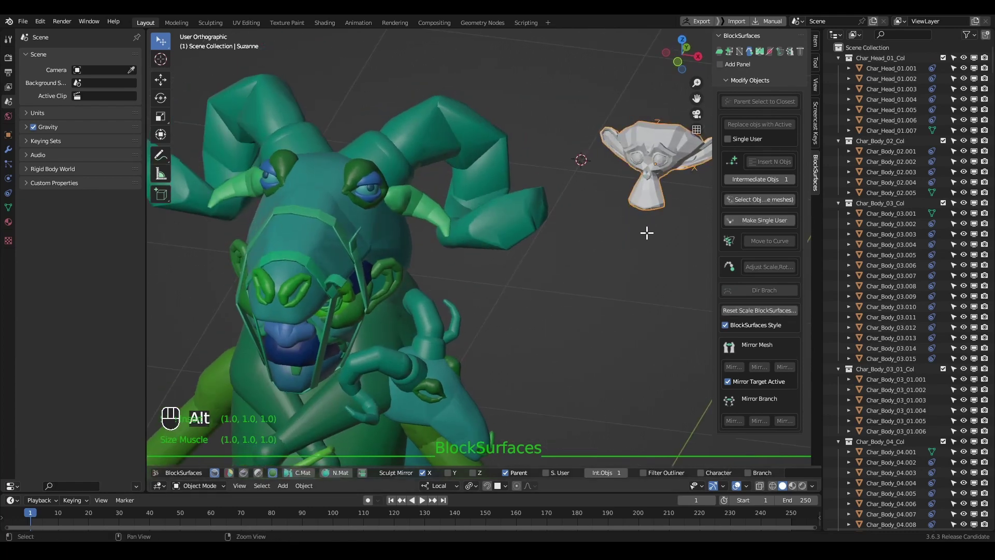
Delete the monkey mesh beside the character.
left_click_drag(651, 164, 595, 242, "alt")
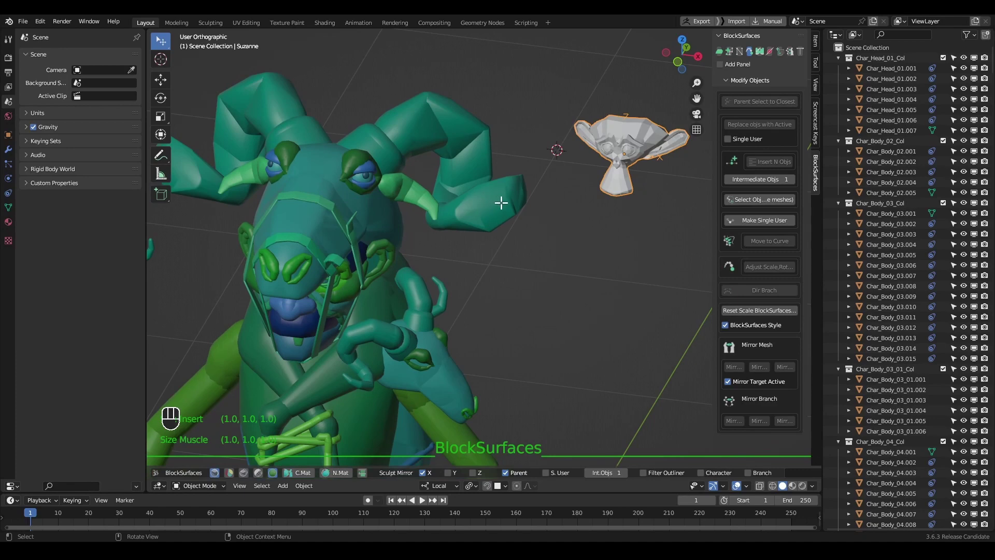
key("x")
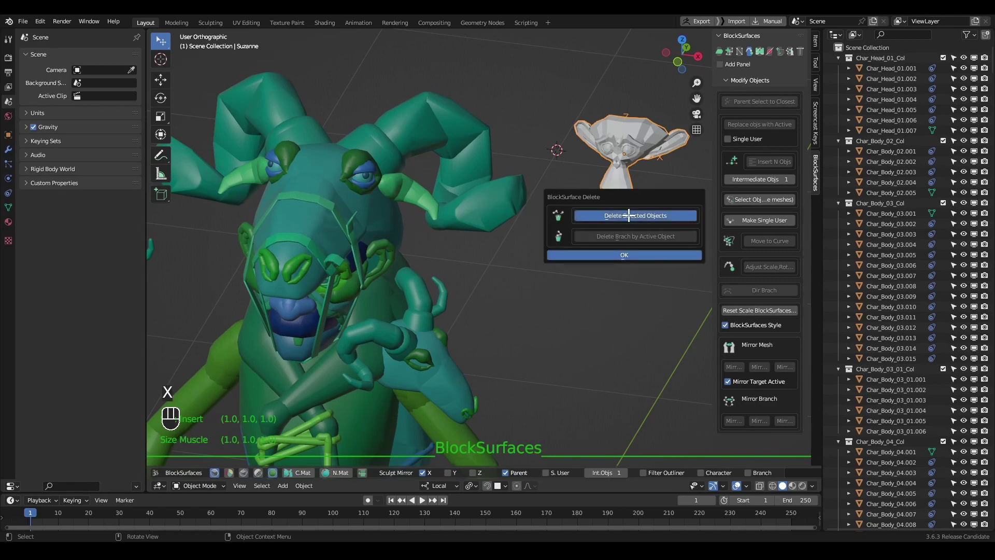
left_click(637, 251)
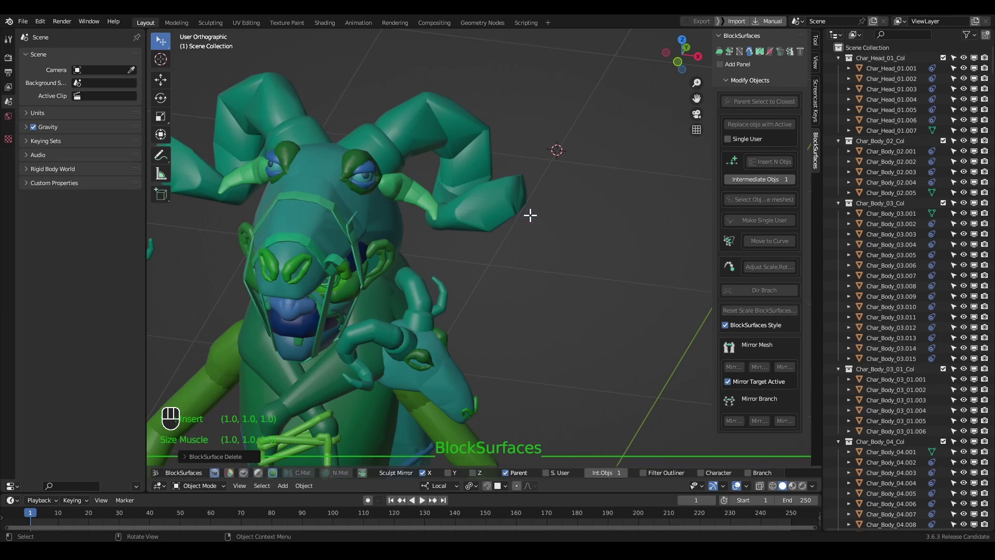
Select the last block at the horn's tip and move it outward to stretch the tip.
middle_click_drag(529, 216, 573, 221)
left_click(601, 188)
middle_click_drag(638, 199, 527, 158)
left_click(572, 191)
key("g")
left_click(654, 198)
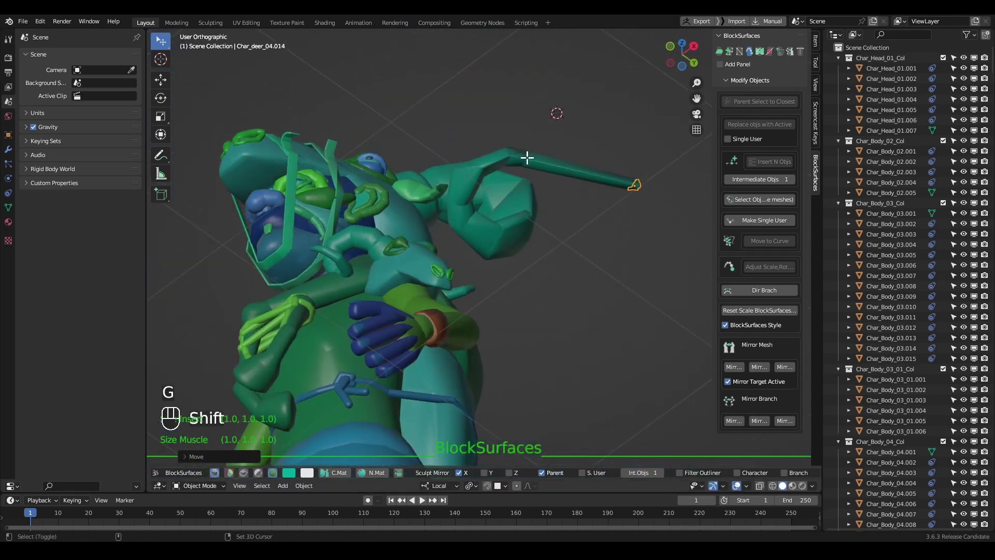
Insert 5 intermediate objects between the horn's tip block and the neighbouring block.
left_click(527, 158, "shift")
middle_click_drag(638, 182, 638, 212)
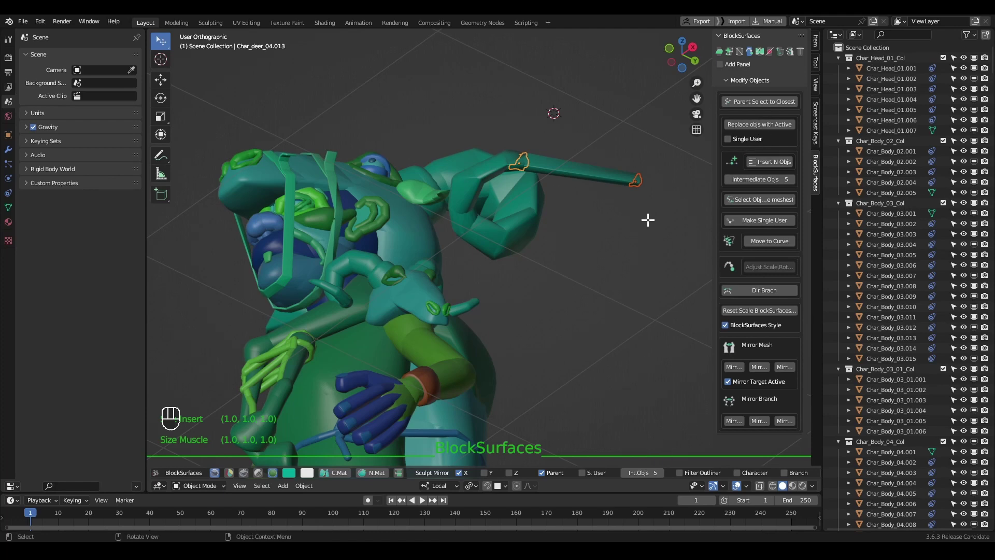
left_click(763, 162)
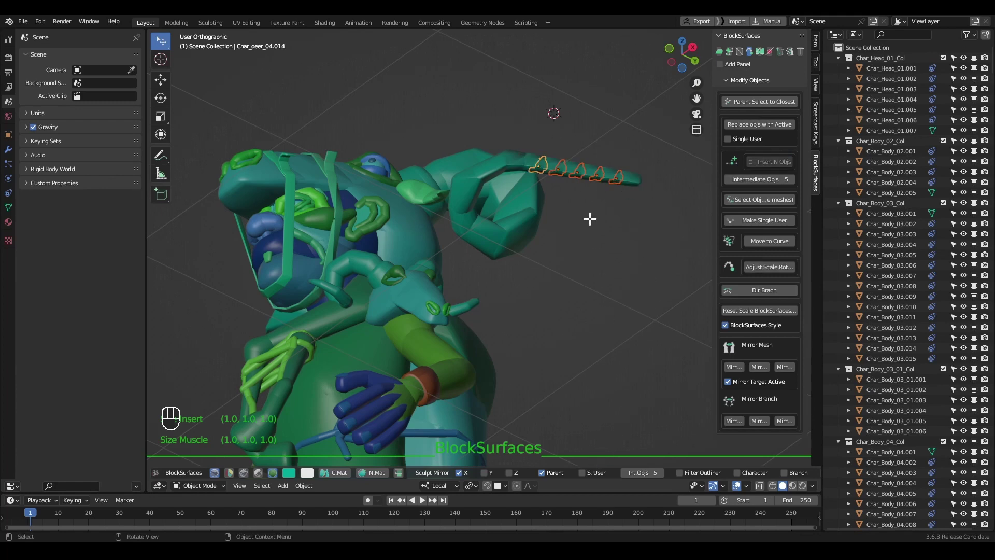
Examine the chain of inserted blocks from several angles and select the block at its base.
middle_click_drag(590, 218, 537, 162)
scroll(534, 197, "up", 3)
middle_click_drag(534, 197, 558, 158)
left_click(522, 147)
middle_click_drag(657, 219, 618, 279)
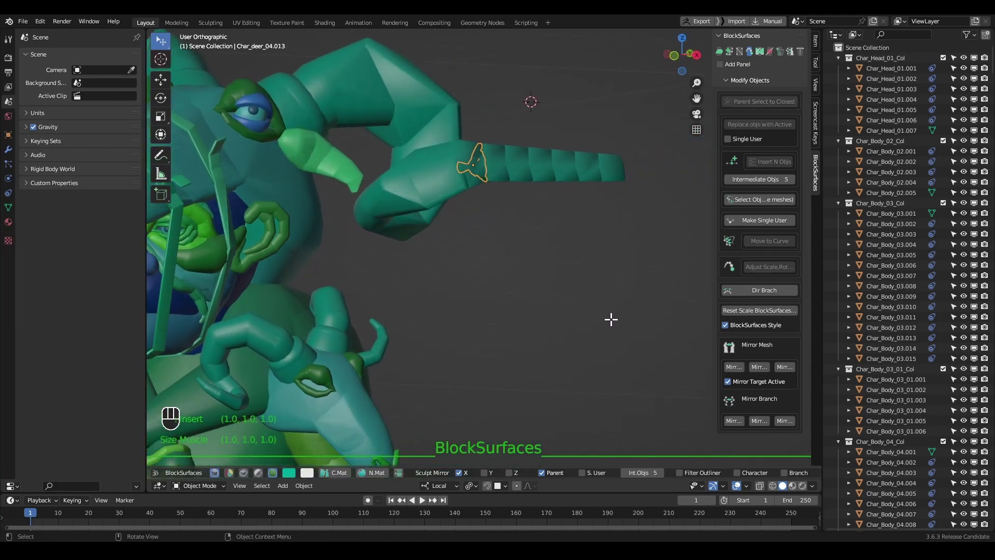
middle_click_drag(600, 270, 539, 243)
Select two neighbouring blocks at the horn's bend and insert 1 intermediate object between them.
left_click(595, 218)
left_click(417, 124, "shift")
left_click(488, 174, "shift")
middle_click_drag(488, 174, 700, 207)
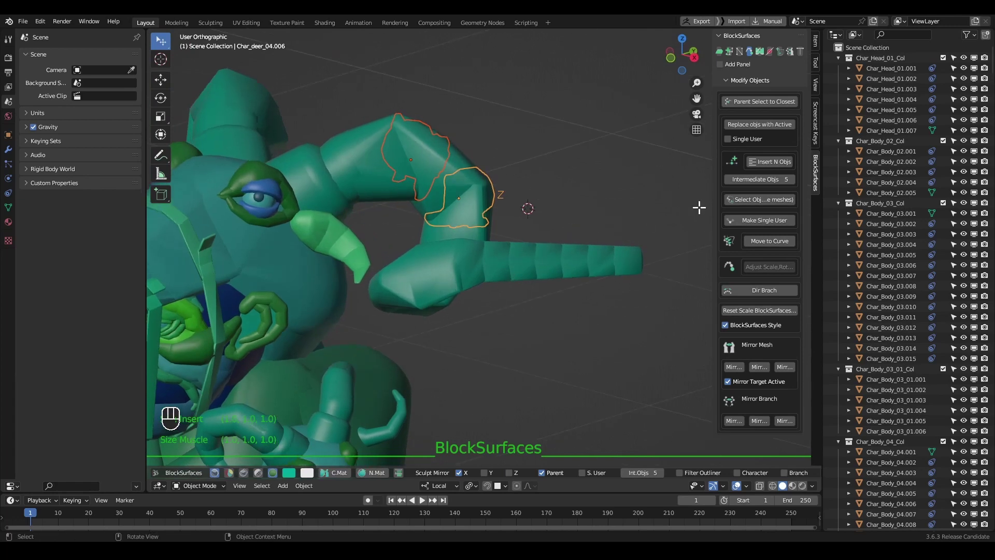
left_click(755, 180)
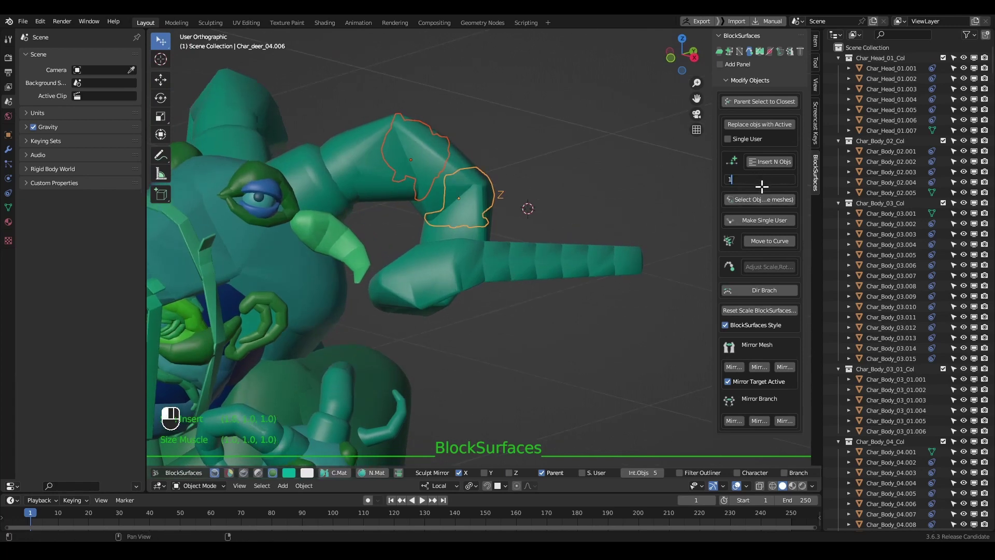
key("Return")
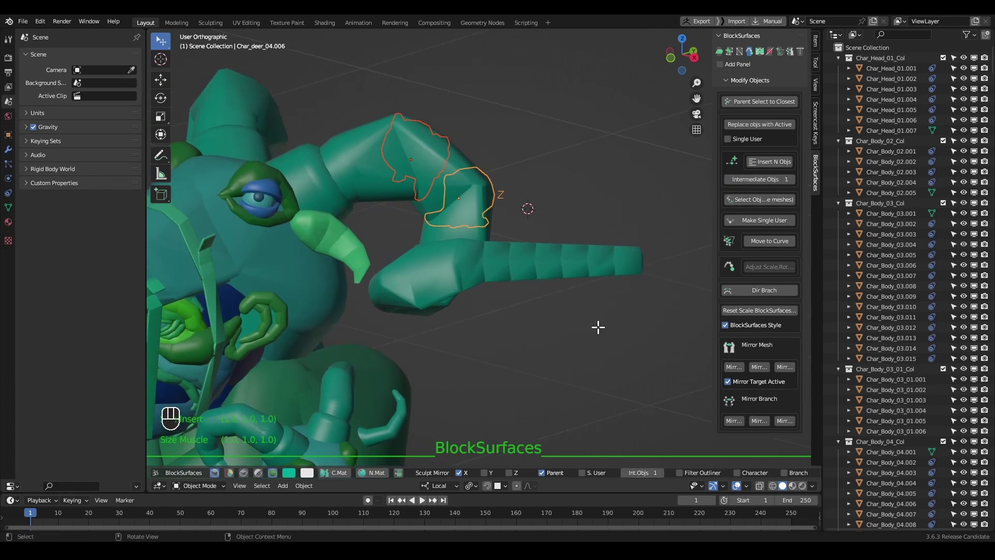
middle_click_drag(453, 180, 617, 264)
left_click(770, 161)
Widen the BlockSurfaces sidebar and select the objects that share a mesh with blocks at the horn's bend.
left_click(465, 195)
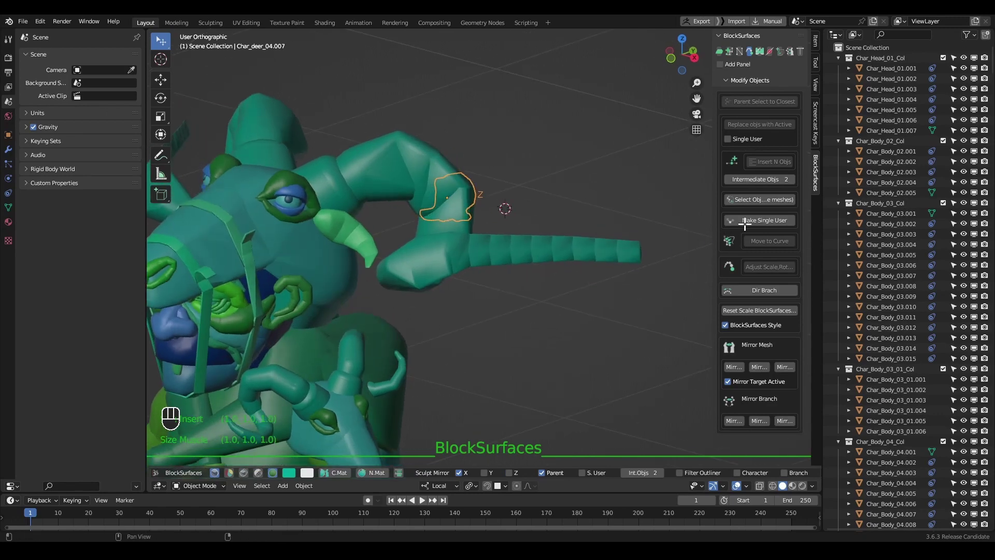
left_click_drag(712, 206, 681, 204)
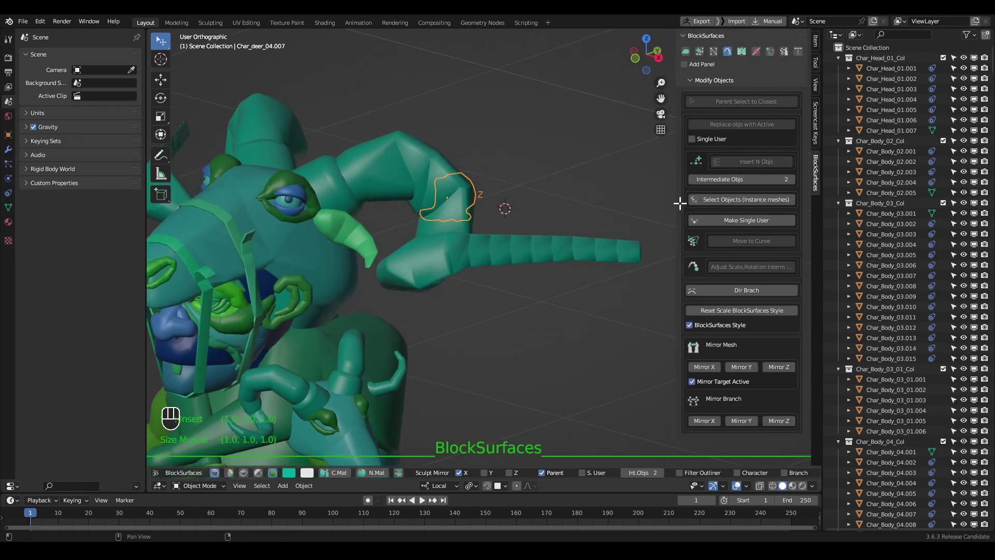
left_click(744, 199)
left_click(404, 140)
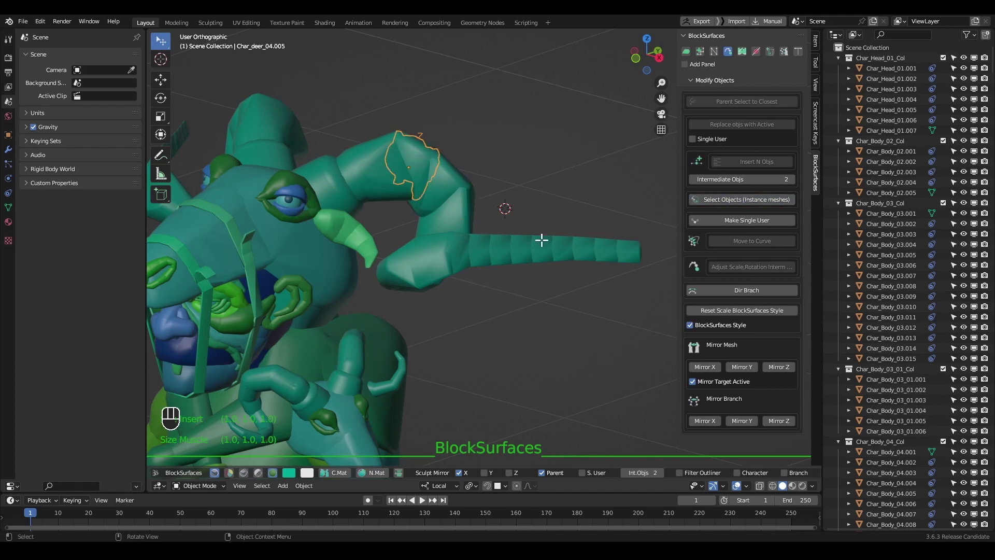
left_click(741, 206)
middle_click_drag(535, 239, 461, 204)
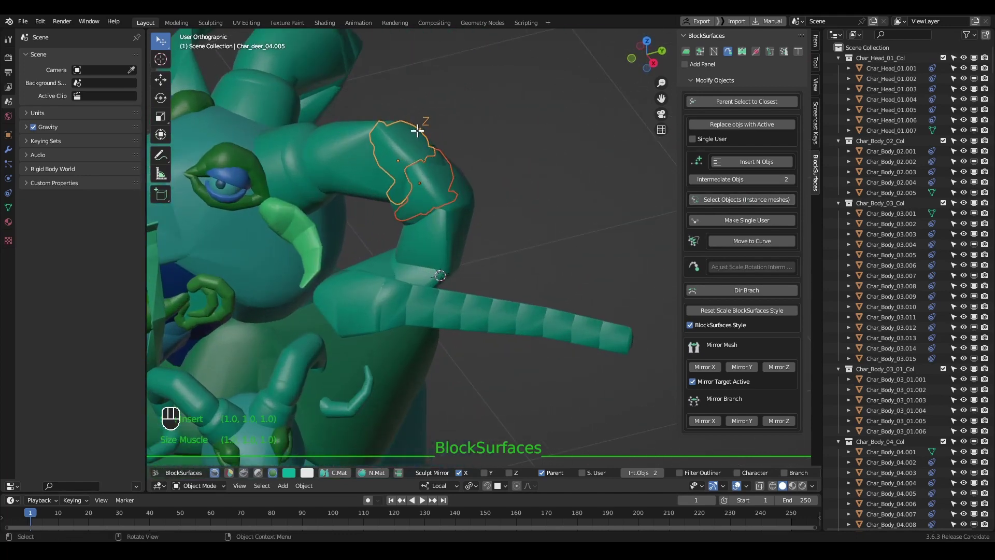
Hide the smooth surfaces to show the base meshes and pull out the shared monkey mesh at the horn's bend with the Grab brush.
key("v")
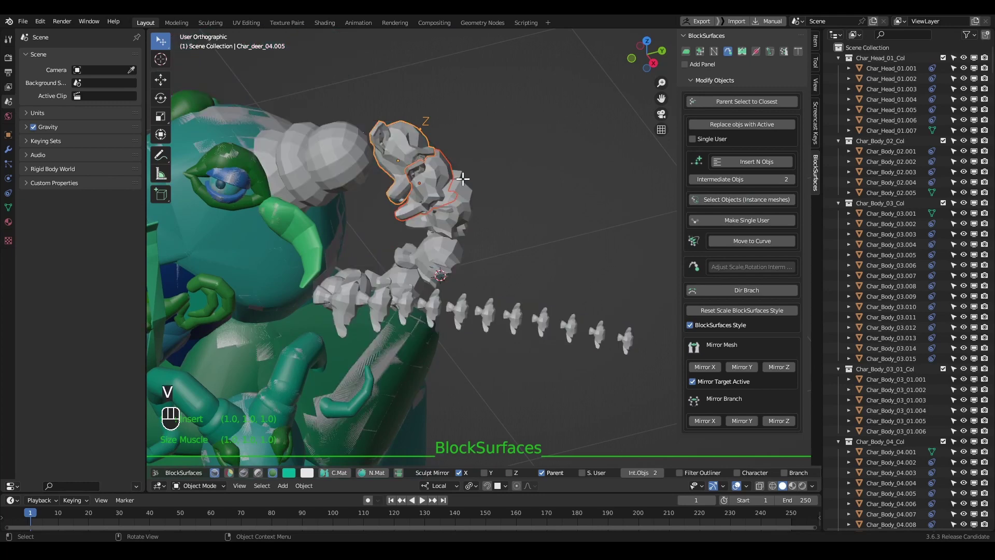
key("Tab")
key("f")
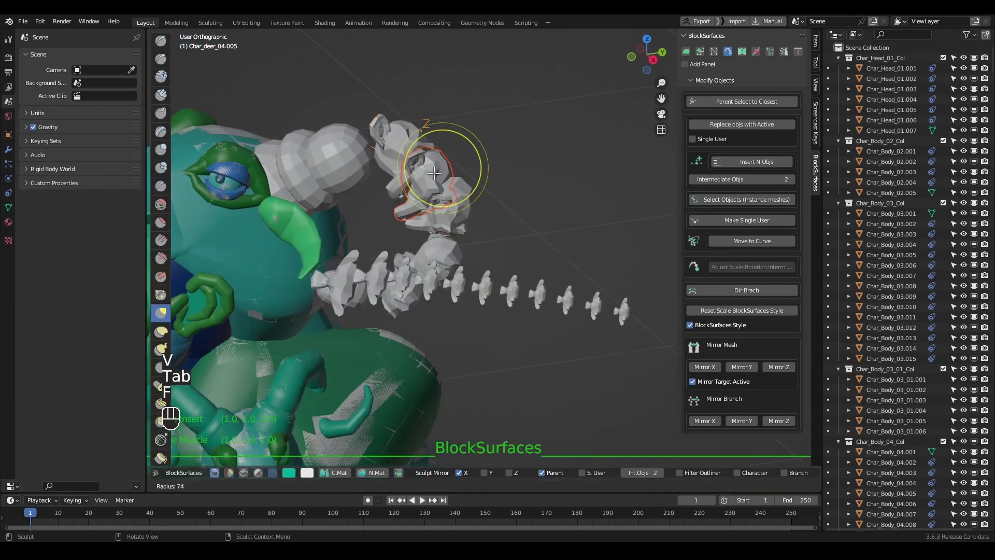
key("g")
left_click_drag(445, 150, 505, 103)
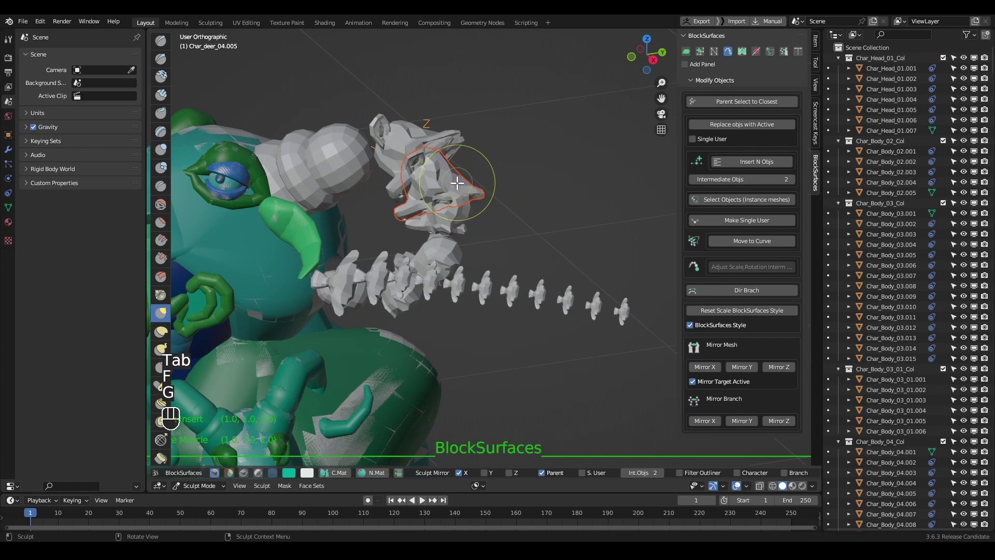
key("Tab")
Select the block at the base of the horn's outer chain and all objects that share its mesh.
left_click(523, 251)
middle_click_drag(445, 305, 450, 365)
left_click(409, 303)
middle_click_drag(412, 303, 502, 299)
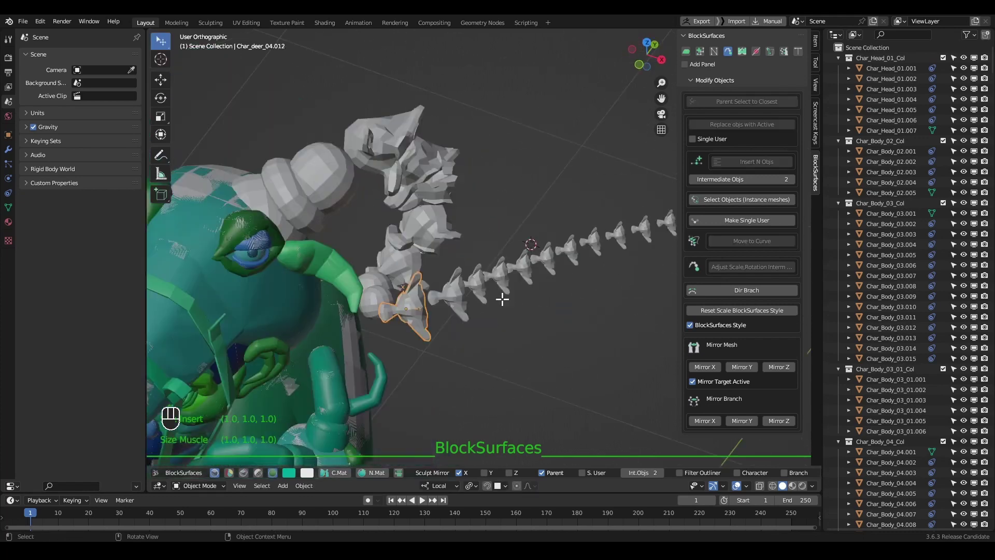
left_click(751, 199)
In Sculpt Mode, stretch one chain block's ear tips outward with the Grab brush to reshape all its linked instances.
mouse_move(648, 269)
middle_mouse_down()
mouse_move(516, 238)
mouse_move(531, 189)
mouse_move(649, 340)
mouse_move(471, 329)
mouse_move(509, 338)
mouse_move(478, 295)
middle_mouse_up()
key("Tab")
left_click(482, 360)
scroll(506, 289, "up", 3)
key("f")
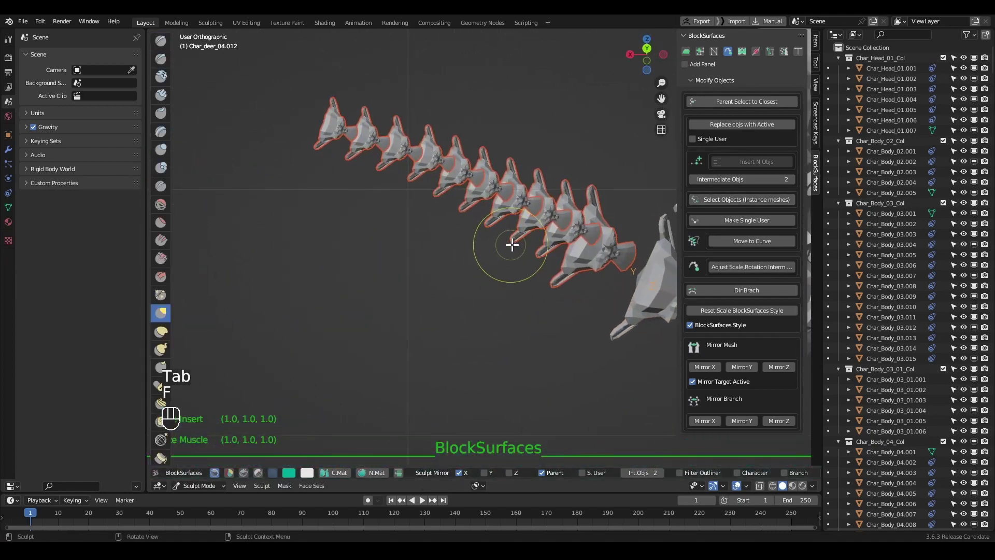
key("Tab")
key("Tab")
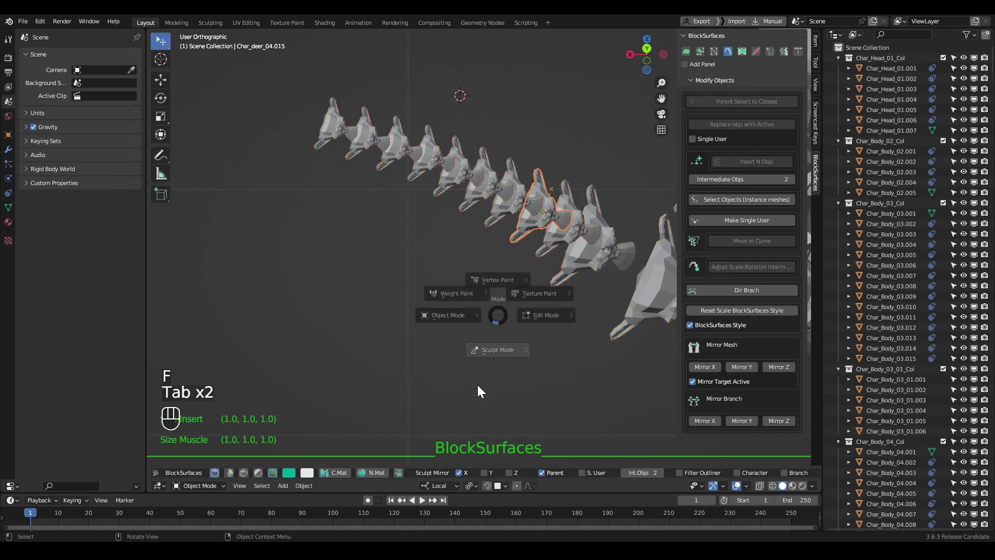
left_click(500, 347)
key("g")
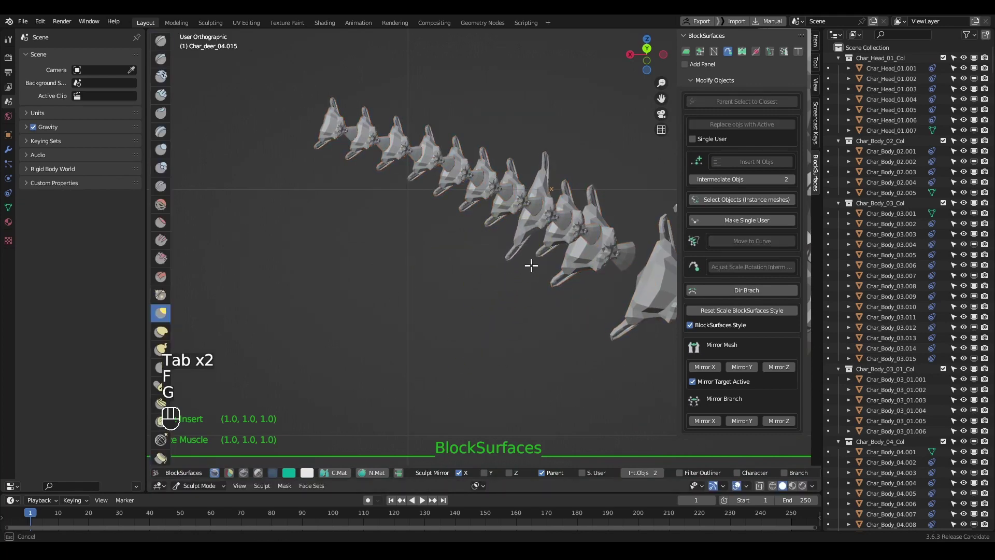
left_click_drag(531, 265, 539, 236)
key("Tab")
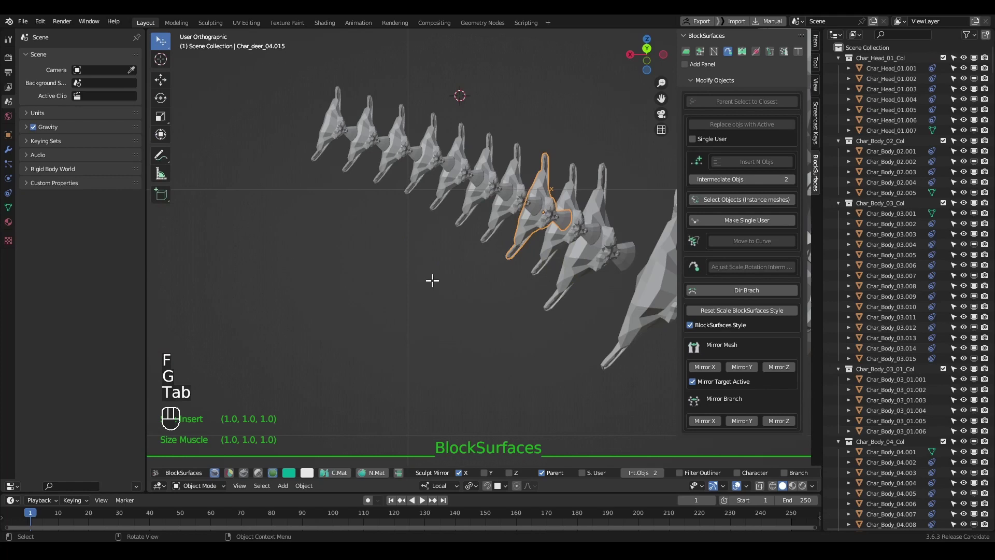
Select all instances of the sculpted chain block's mesh.
left_click(740, 199)
middle_click(588, 263, "alt")
middle_click_drag(565, 244, 643, 264)
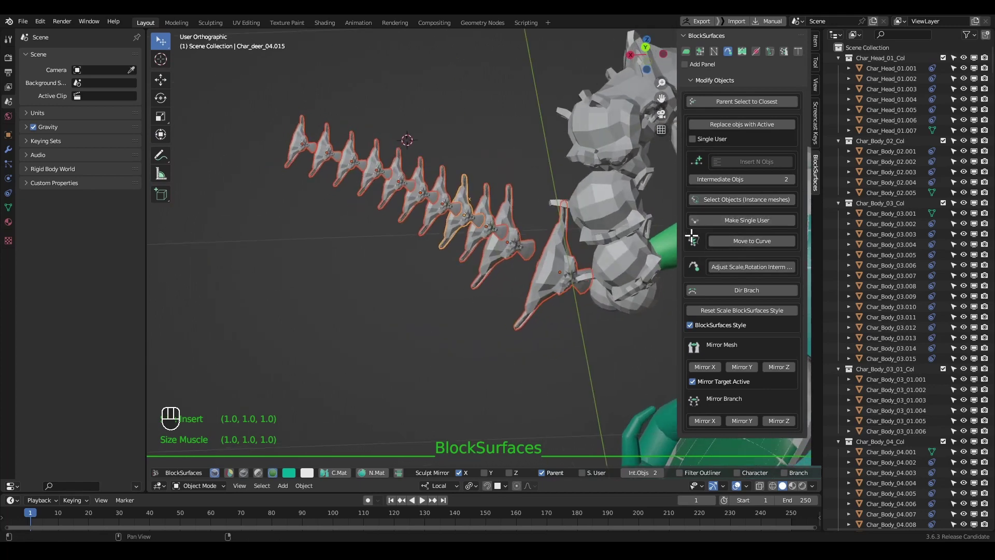
left_click(726, 220)
Bend the ears of the shared chain-block mesh sideways with the Grab brush in Sculpt Mode and return to Object Mode.
key("Tab")
key("f")
key("g")
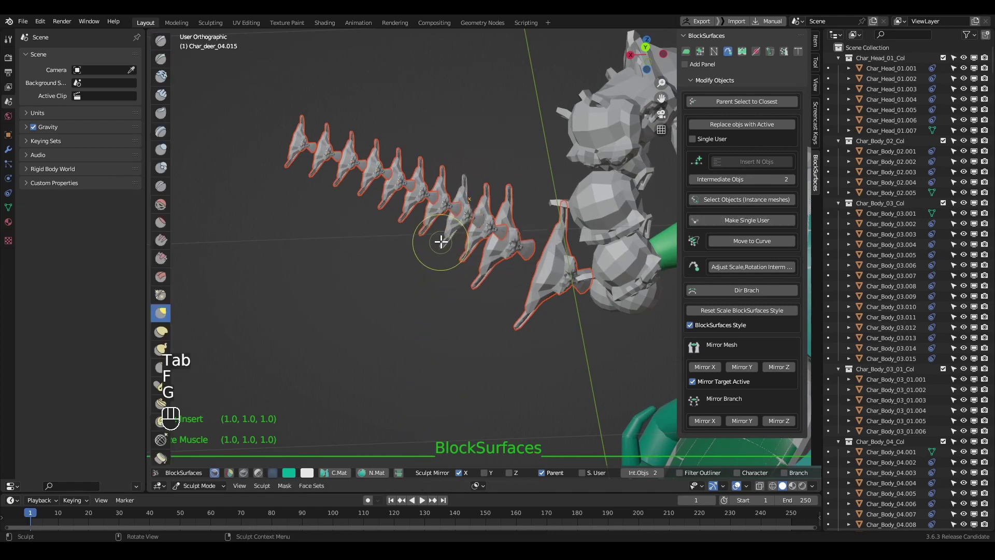
key("Tab")
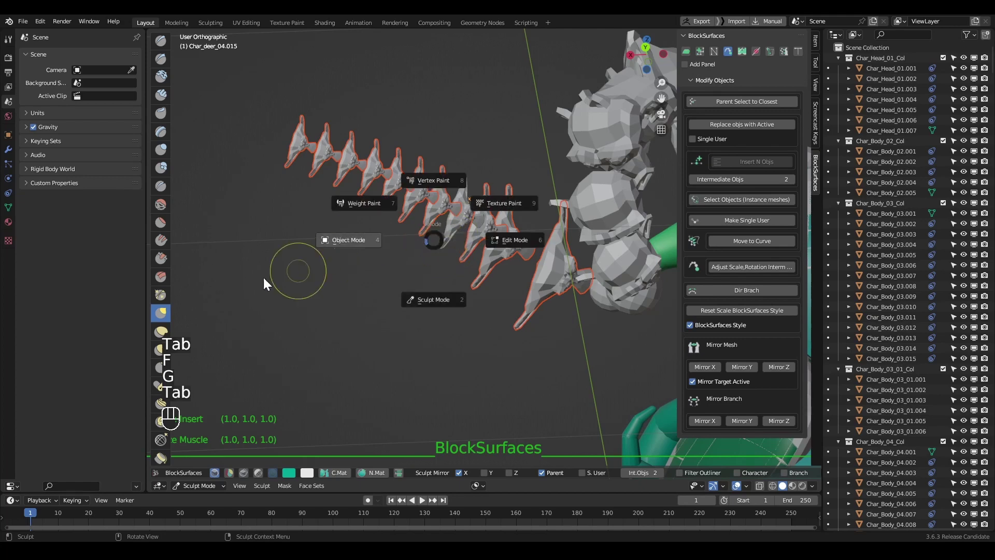
key("Tab")
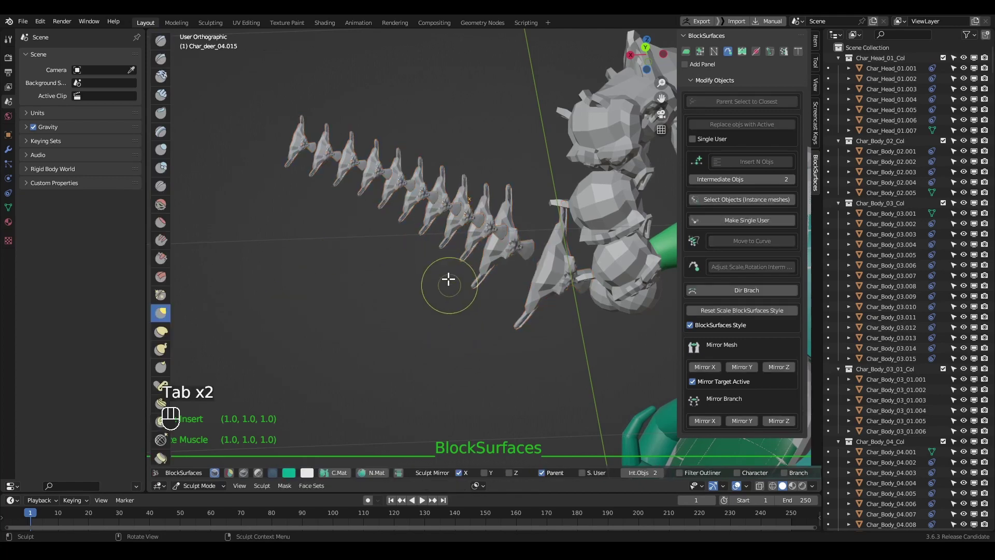
key("g")
left_click_drag(426, 235, 467, 245)
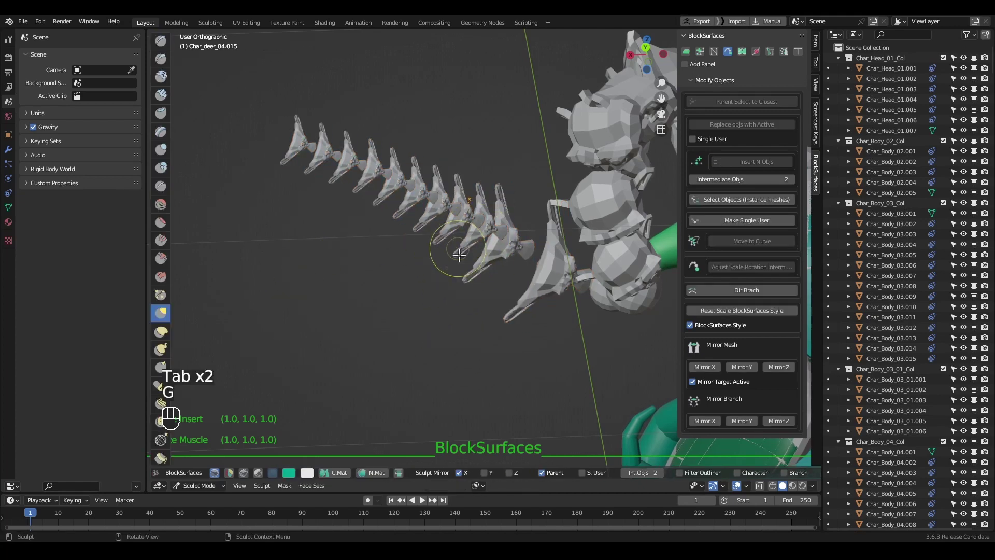
key("Tab")
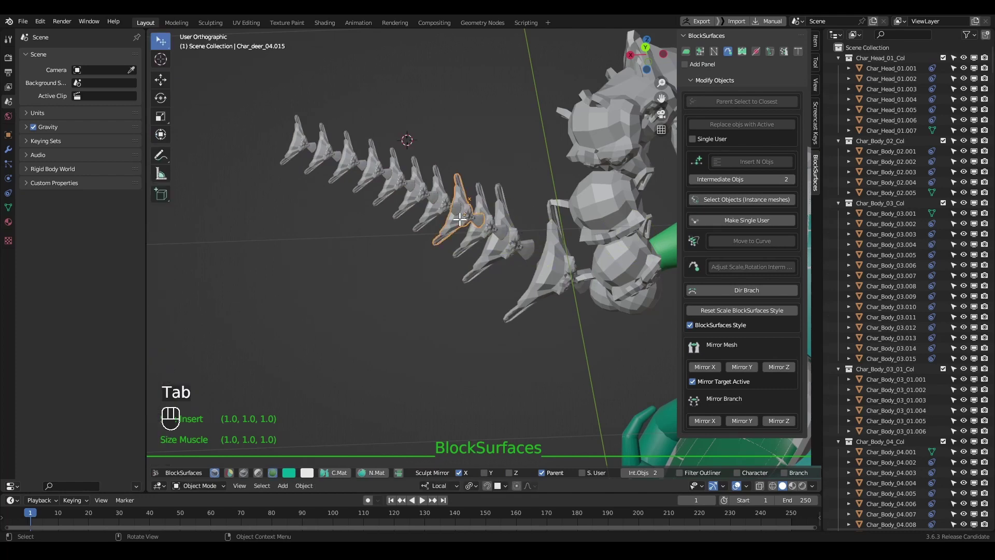
Make the selected chain block single-user and reshape it with the Grab brush, and sculpt the neighbouring block that still shares the linked mesh.
left_click(742, 222)
key("Tab")
key("g")
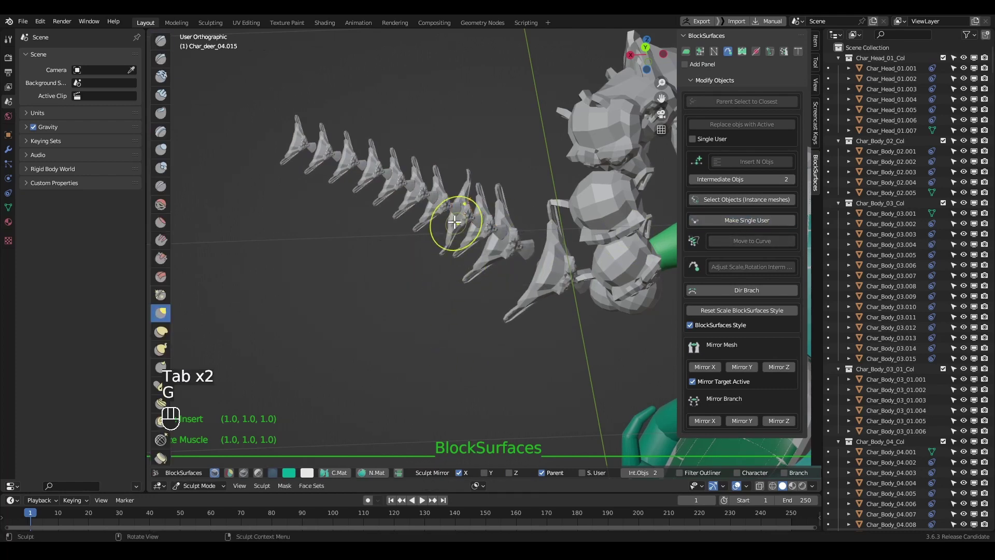
left_click_drag(455, 222, 442, 233)
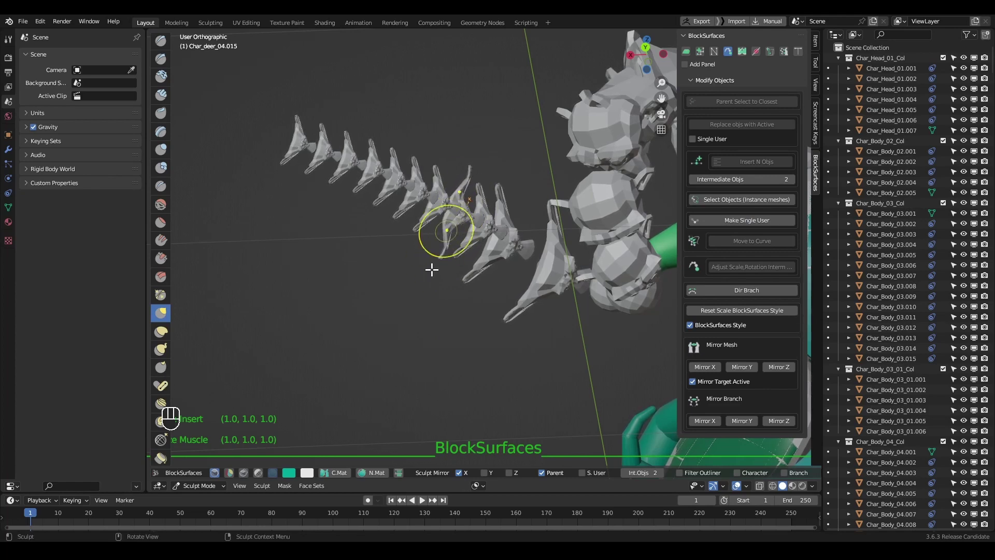
key("Tab")
key("Tab")
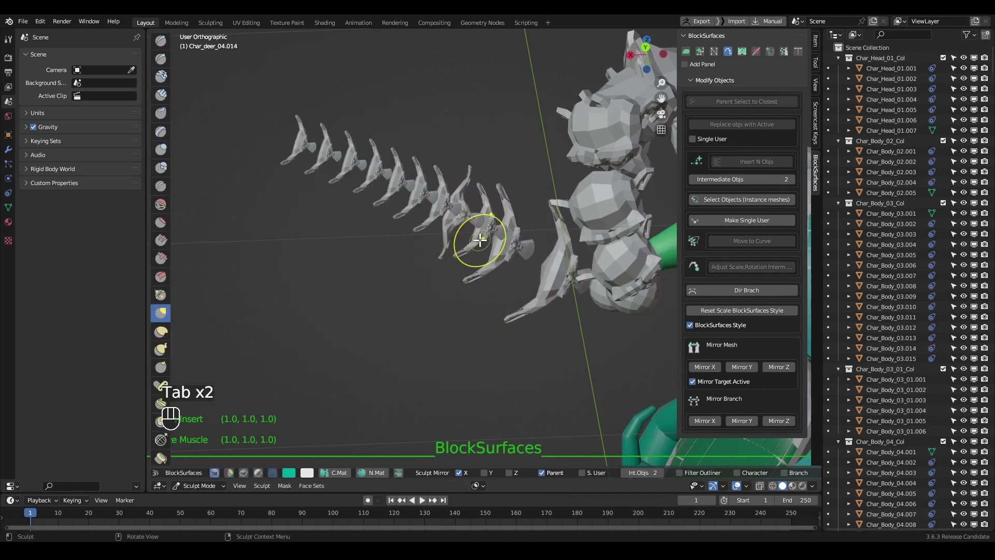
key("Tab")
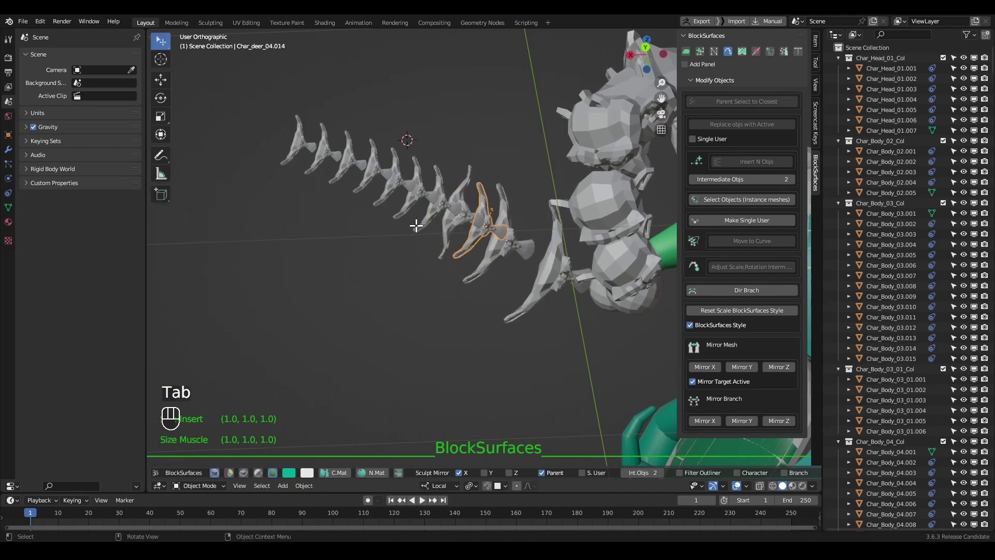
Box-select the row of blocks in the horn's outer chain and make their meshes single-user.
key("b")
left_click_drag(280, 113, 511, 242)
left_click(742, 228)
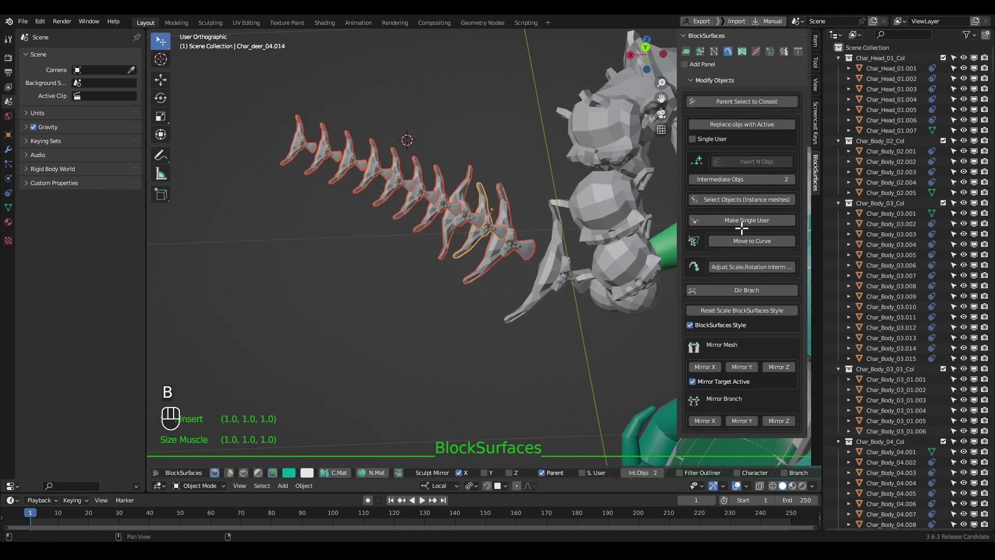
Reshape three neighbouring mid-chain blocks individually with the Grab brush, switching the sculpted object from one to the next.
left_click(400, 200)
key("Tab")
left_click(407, 337)
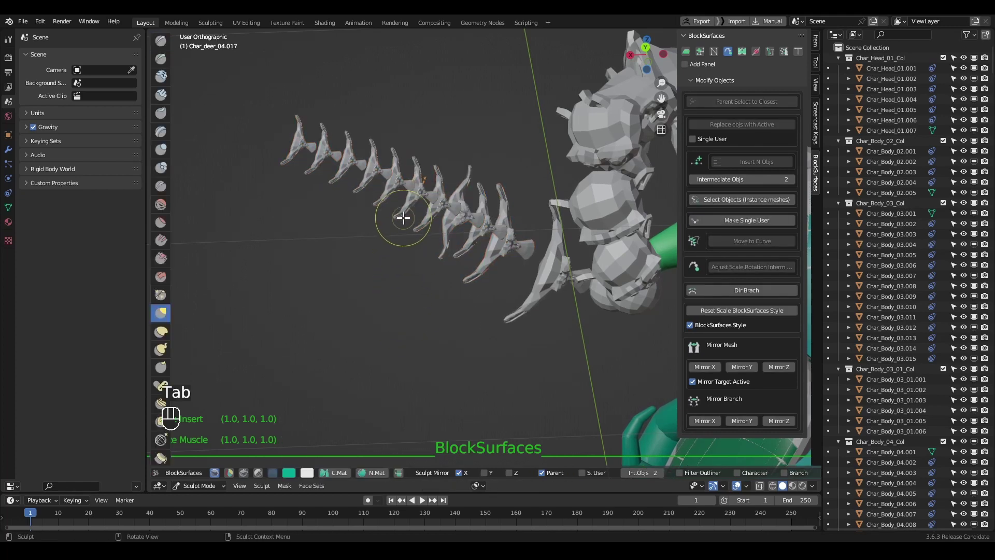
key("g")
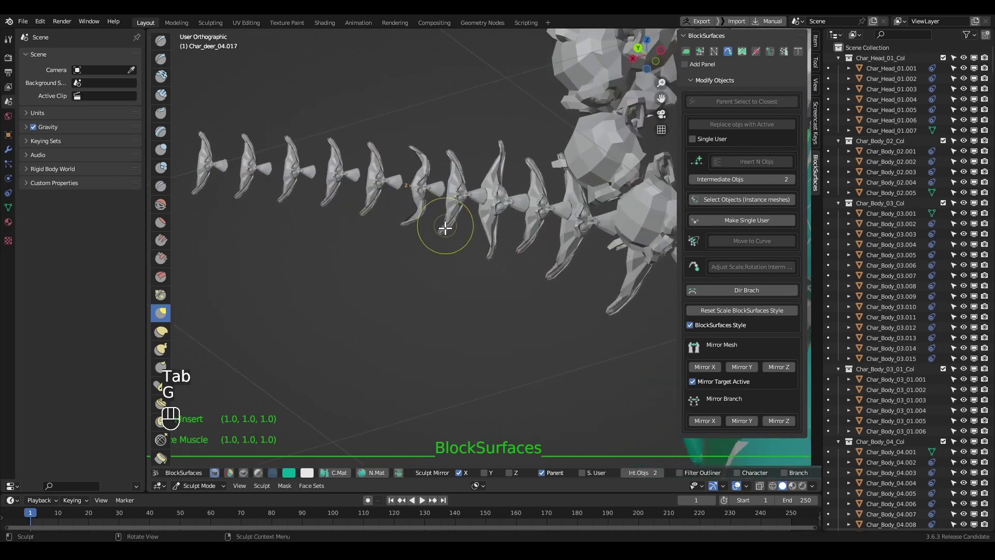
mouse_move(445, 228)
middle_mouse_down()
mouse_move(541, 268)
mouse_move(474, 296)
middle_mouse_up()
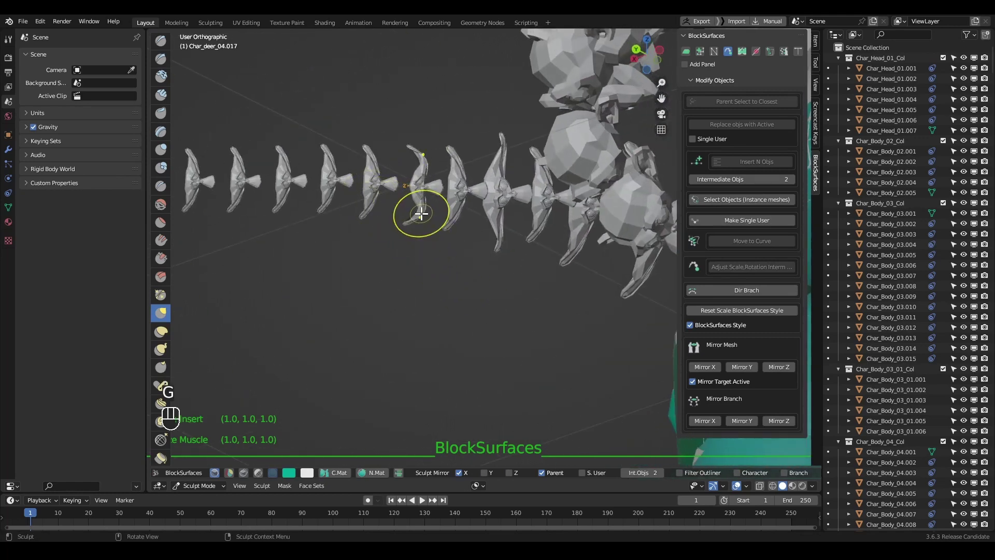
key("alt+q")
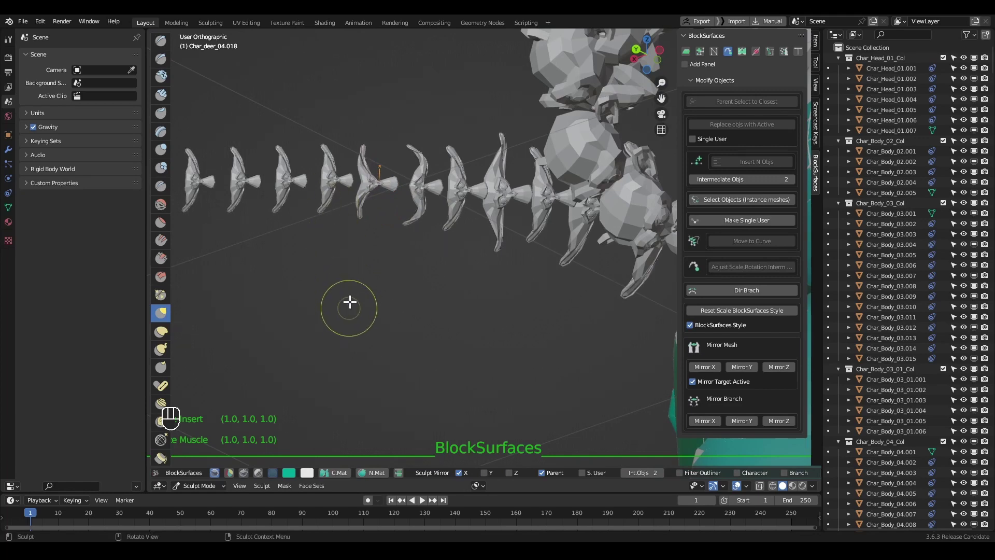
key("alt+q")
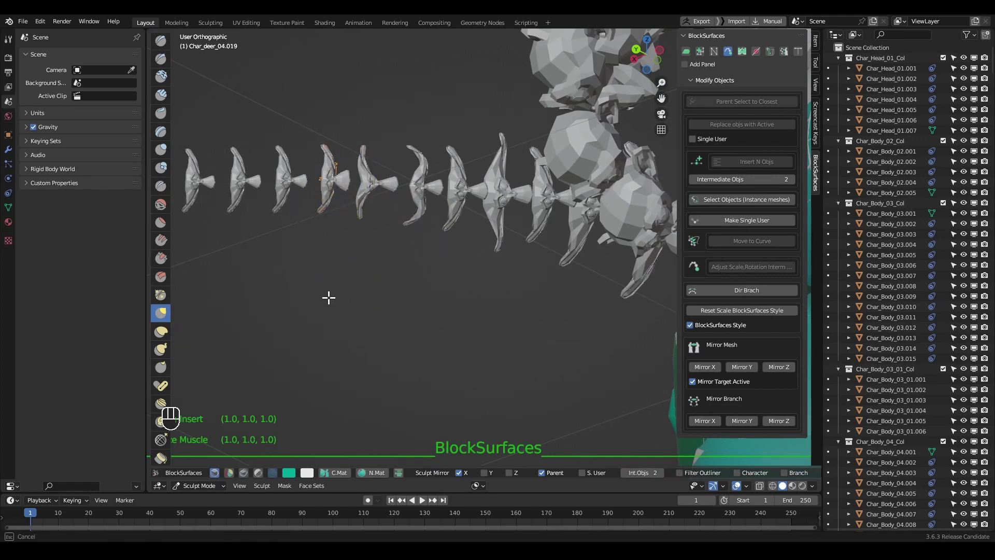
Show the smooth surfaces again, return to Object Mode and view the reshaped horn on the whole character.
middle_click_drag(460, 247, 491, 224)
scroll(492, 223, "down", 5)
key("v")
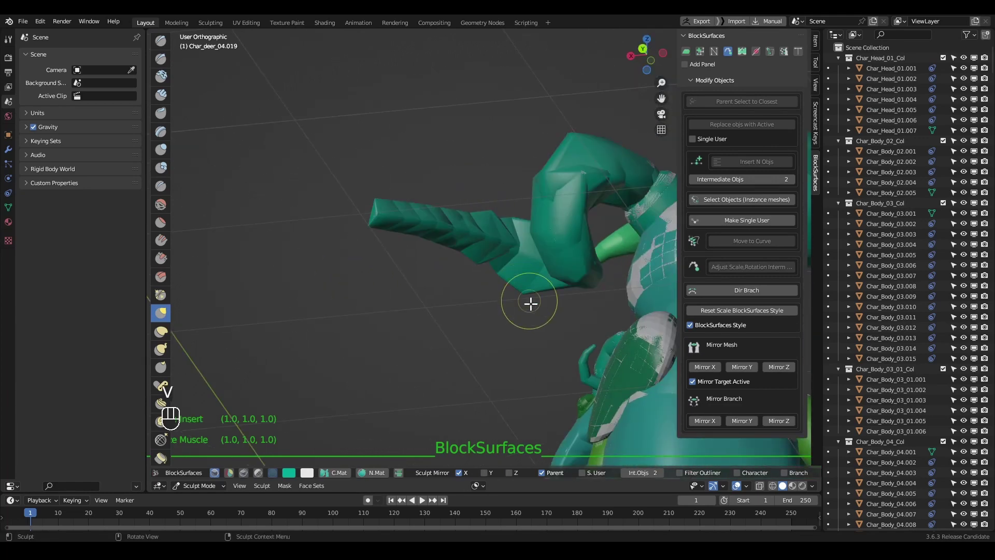
mouse_move(531, 303)
middle_mouse_down()
mouse_move(508, 280)
mouse_move(478, 318)
middle_mouse_up()
key("Tab")
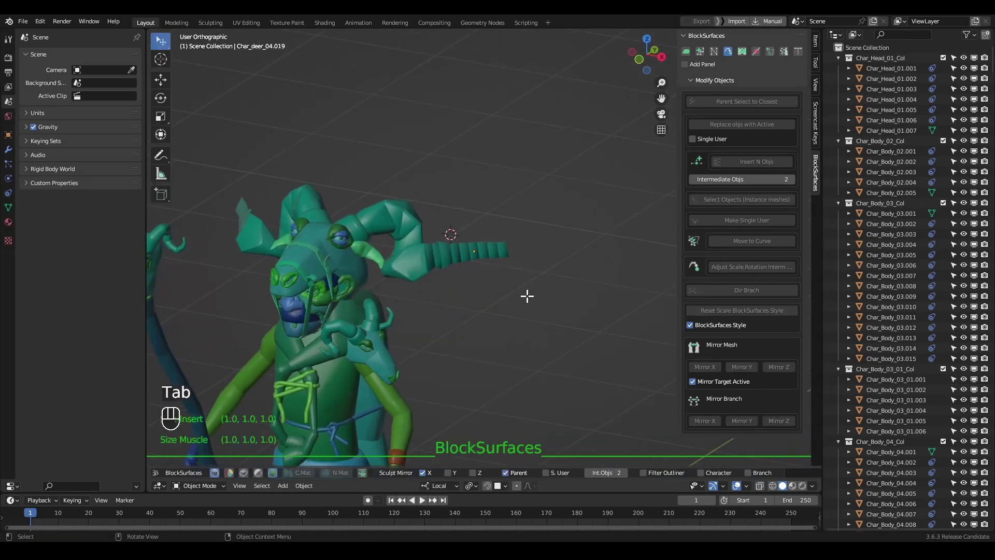
middle_click_drag(527, 296, 539, 228)
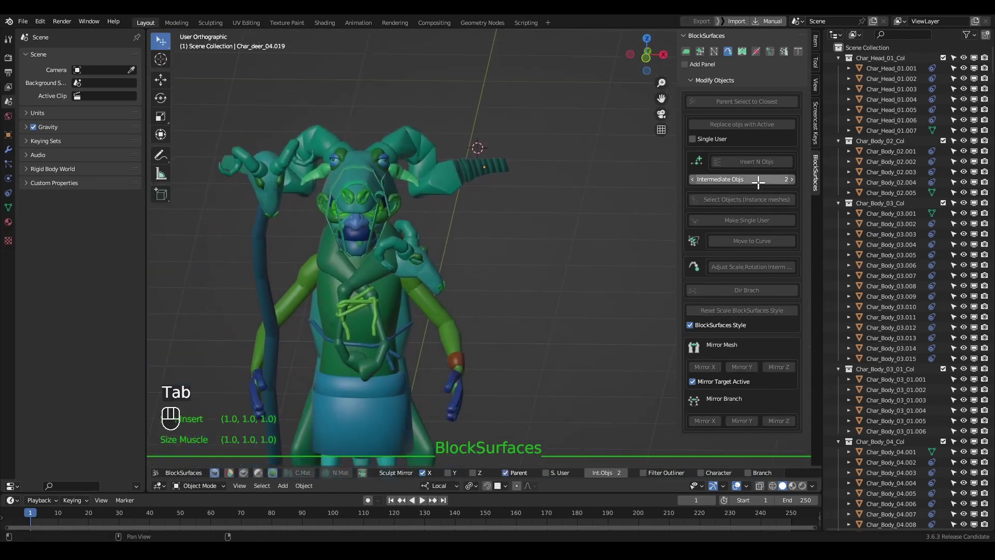
middle_click_drag(534, 282, 523, 297)
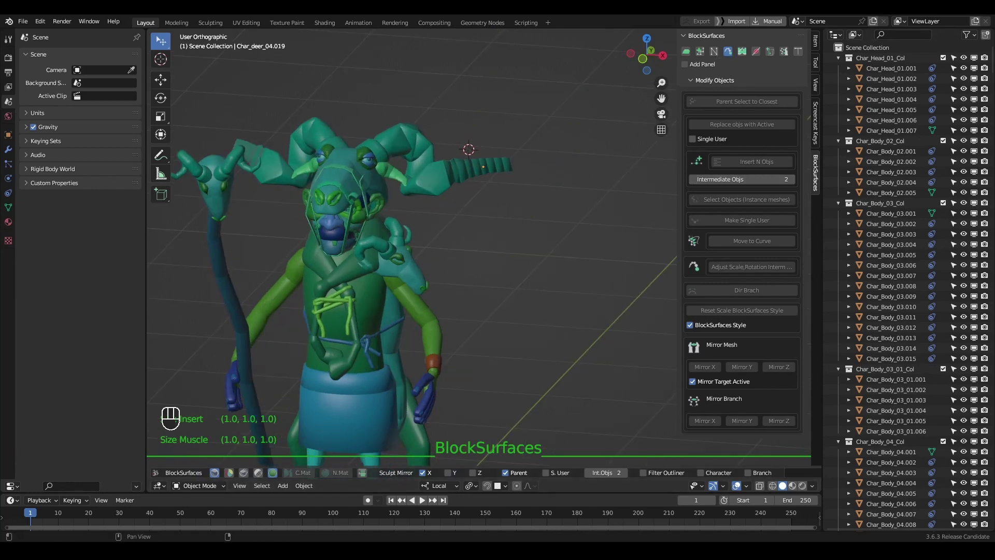
Add an ico sphere near the horn's outer tip and scale it down to a small ball.
middle_click_drag(482, 233, 469, 236)
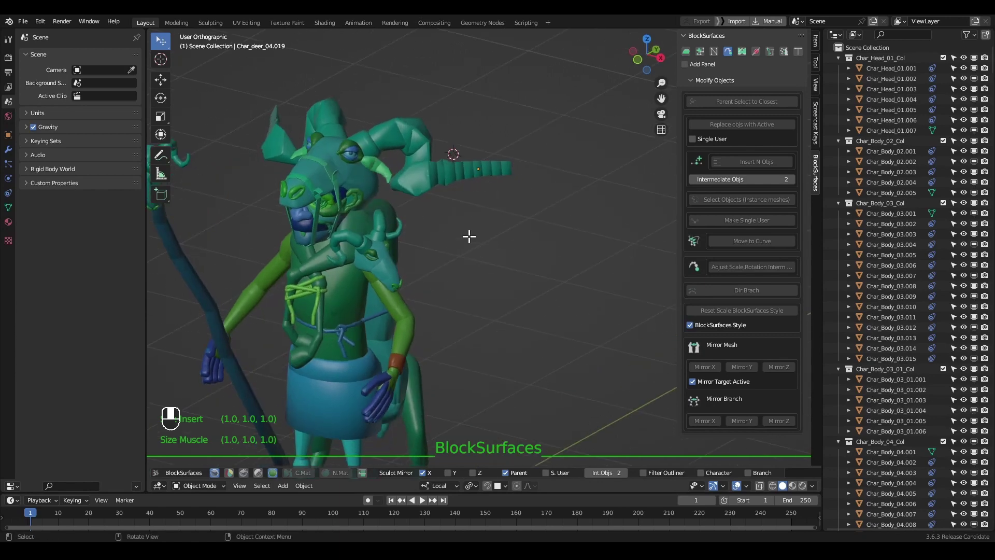
scroll(499, 199, "up", 5)
left_click(508, 154)
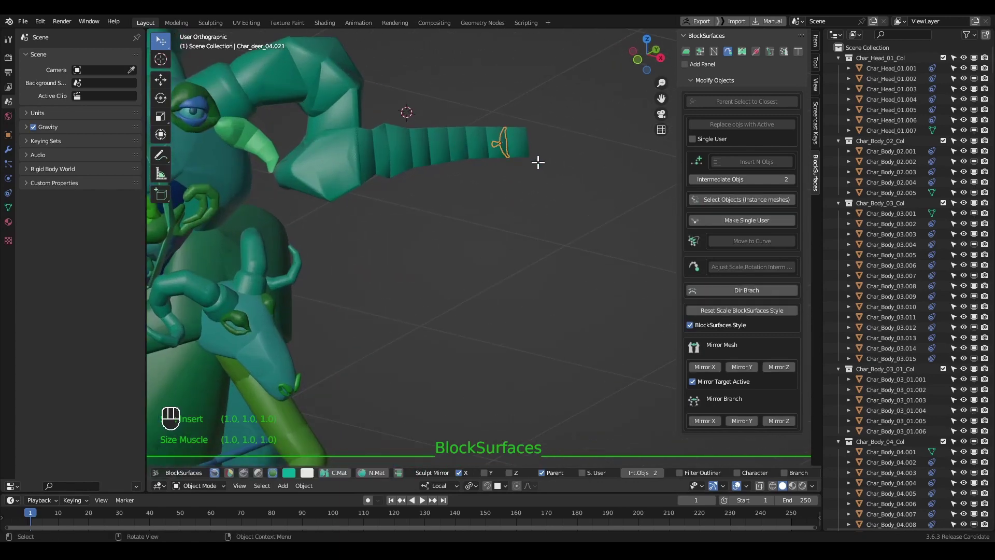
key("shift+a")
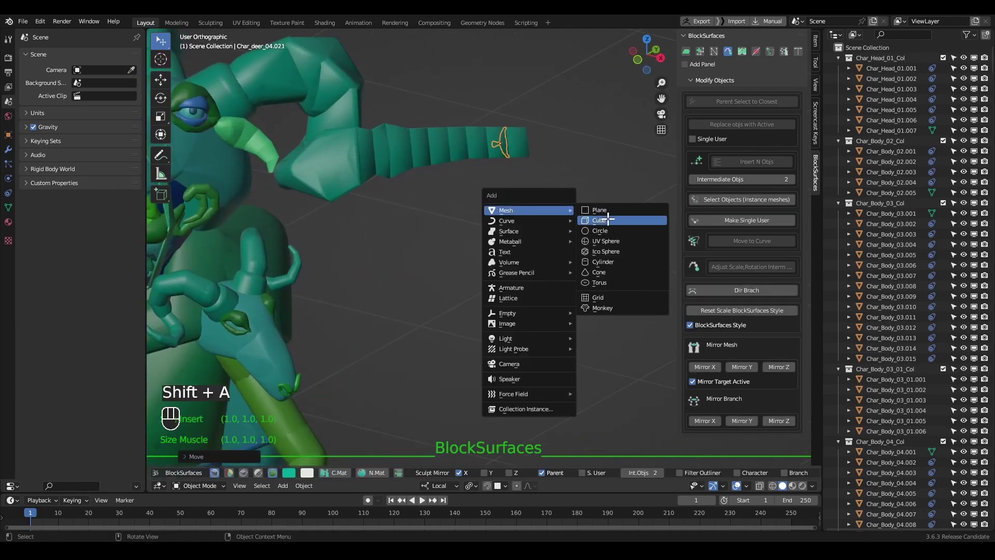
left_click(605, 252)
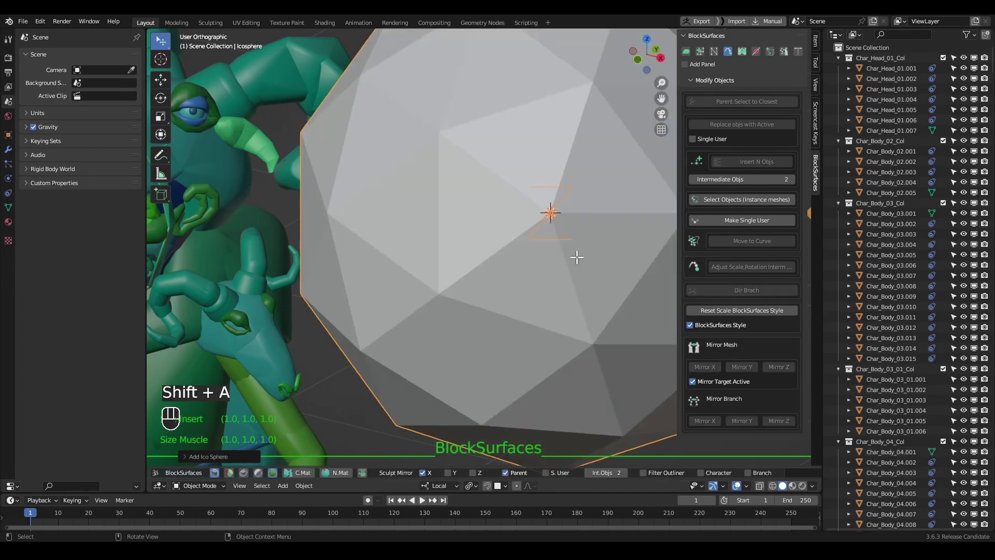
key("s")
left_click(556, 221)
right_click_drag(557, 227, 549, 247, "alt")
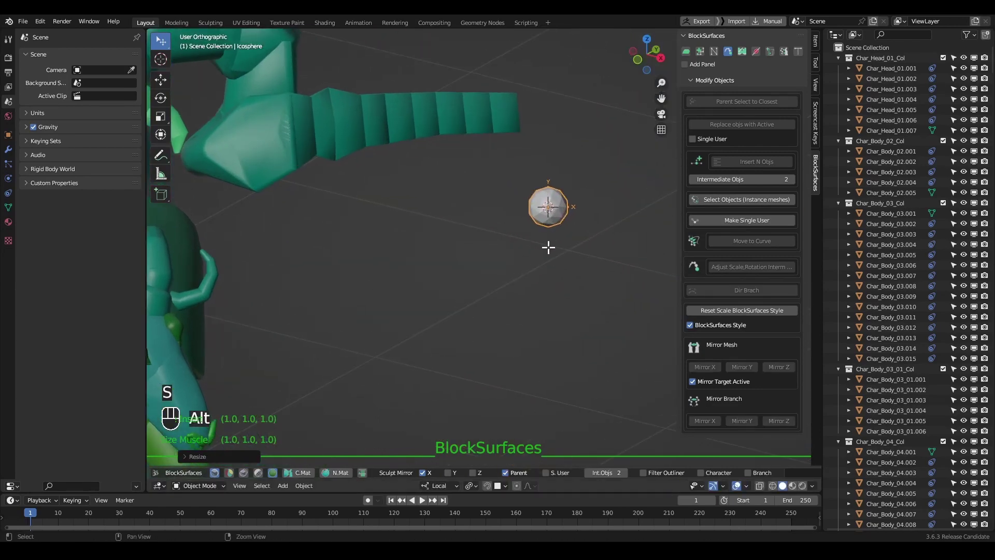
Add the last two blocks of the horn's outer chain to the selection together with the ico sphere.
left_click(513, 117, "shift")
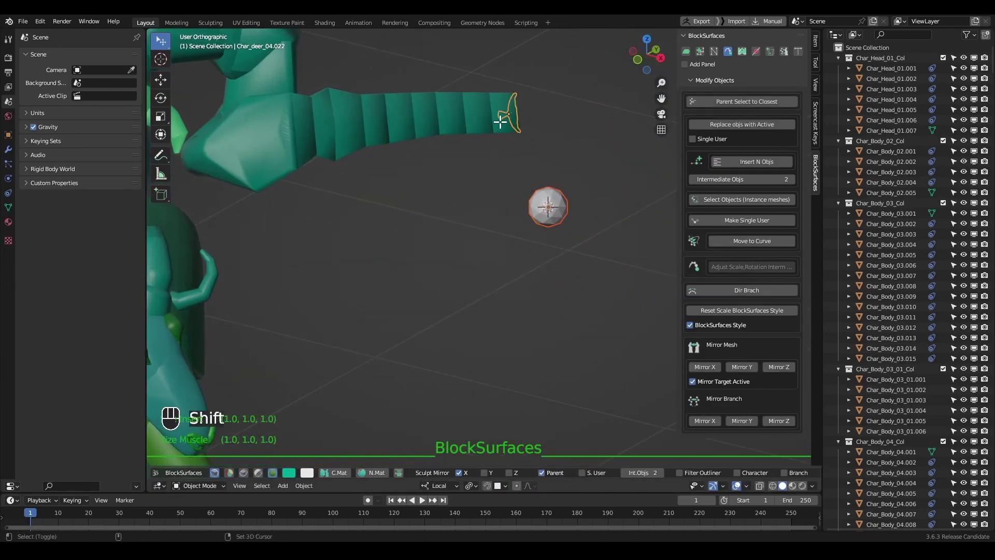
left_click(496, 121, "shift")
middle_click_drag(533, 145, 529, 129)
scroll(529, 130, "up", 4)
middle_click_drag(535, 166, 557, 353)
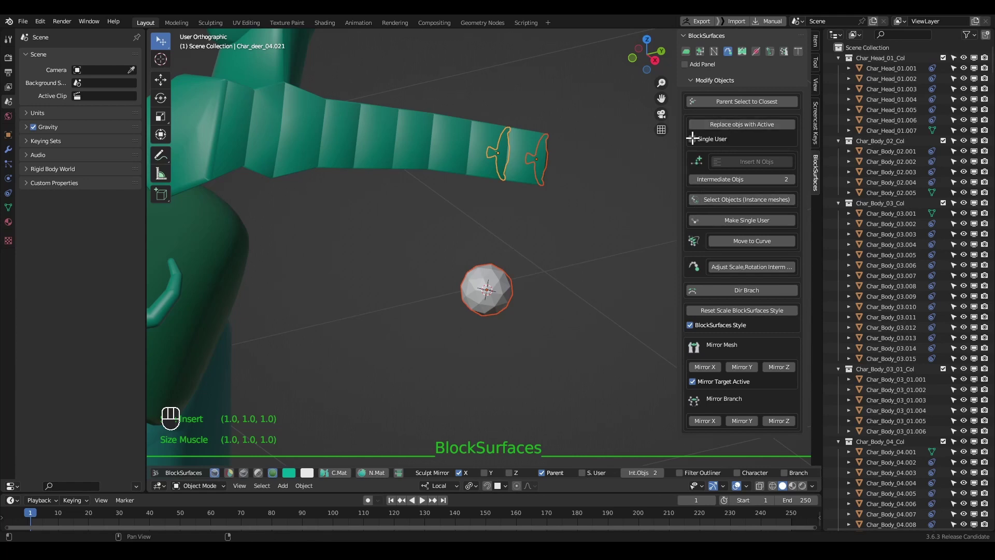
Undo the replacement based on the active block and replace the two tip blocks with the ico sphere as active object.
left_click(726, 123)
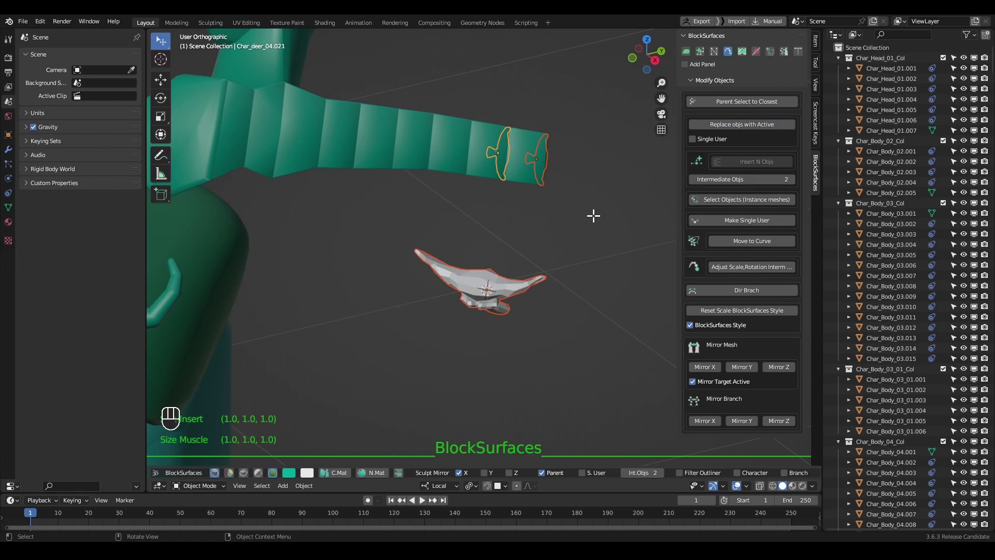
key("ctrl+z")
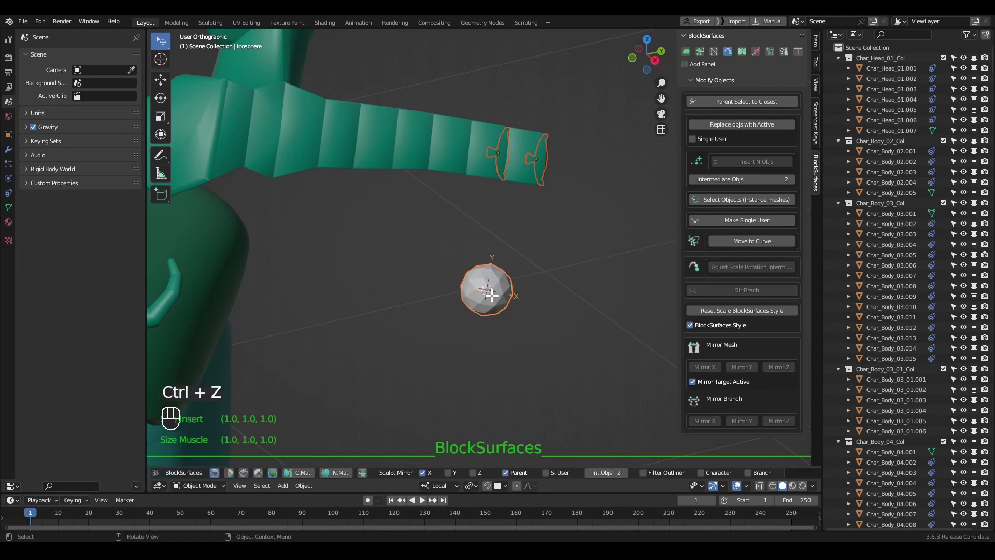
left_click(737, 124)
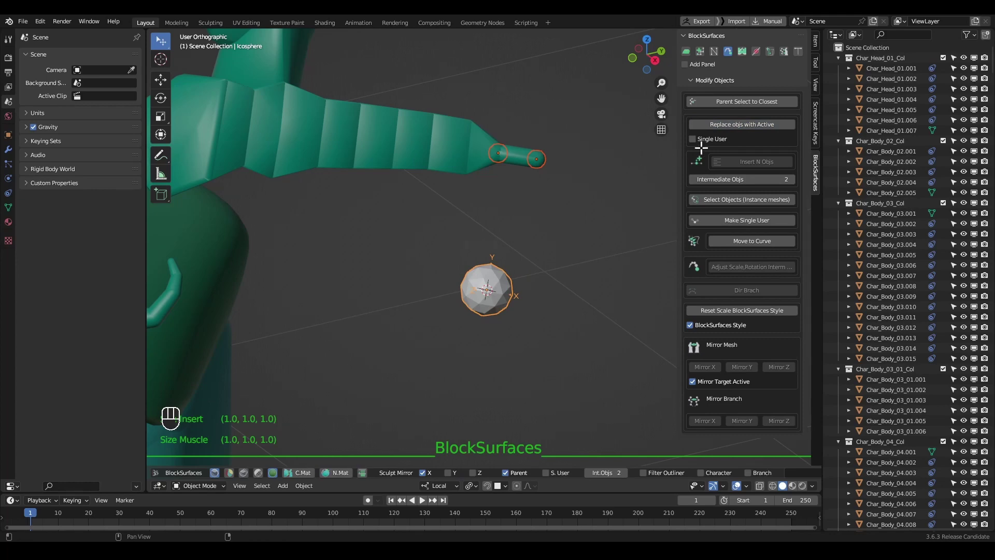
Reshape the replaced end block with the Grab brush to test its mesh link with the ico sphere.
left_click(550, 173)
key("Tab")
key("f")
key("g")
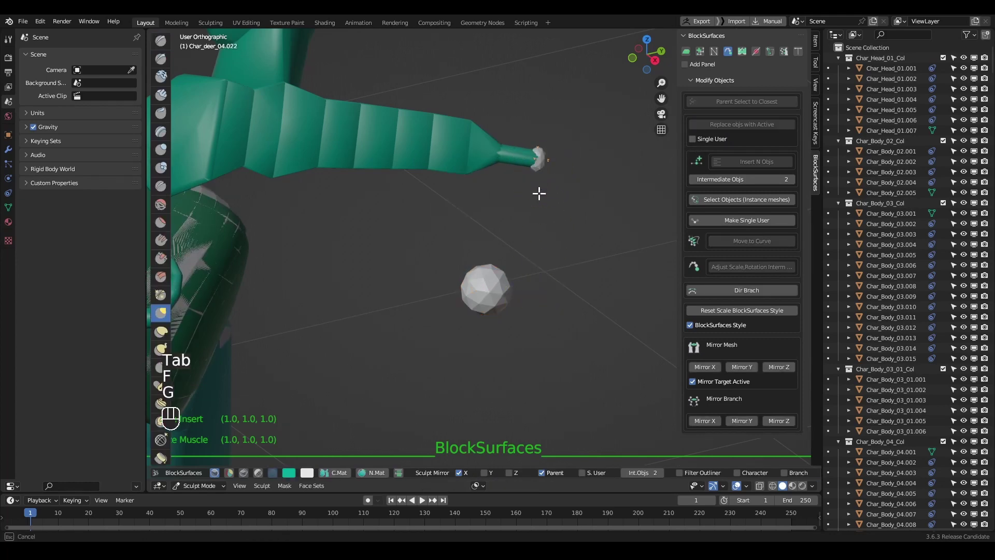
left_click_drag(539, 194, 539, 238)
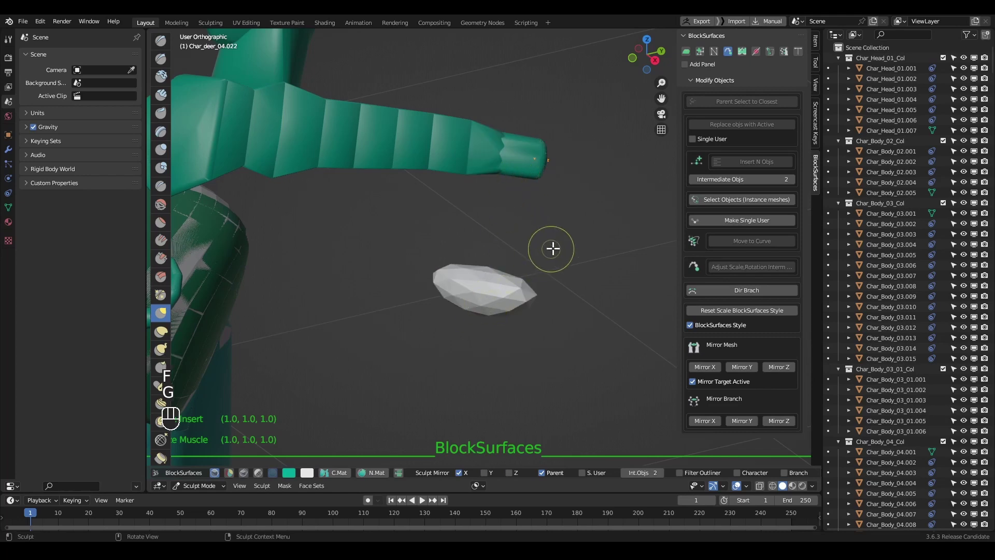
key("Tab")
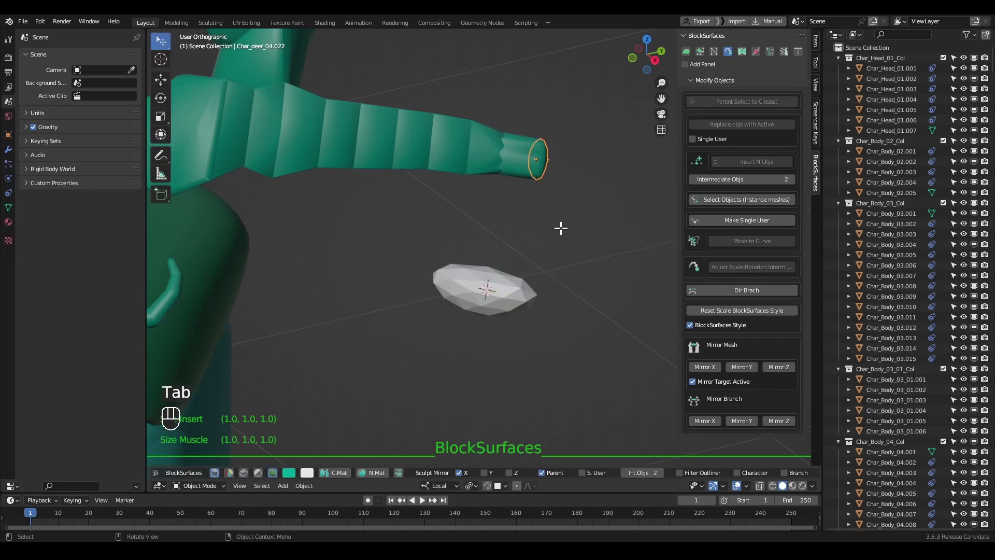
Undo the Grab edit and the linked replacement of the two tip blocks.
key("ctrl+z")
key("ctrl+z")
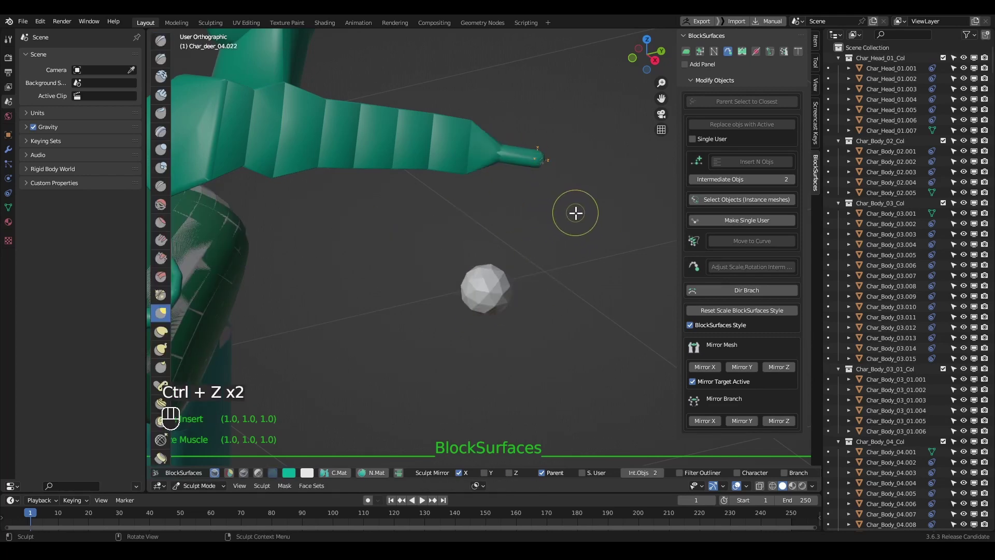
key("ctrl+z")
key("ctrl+z")
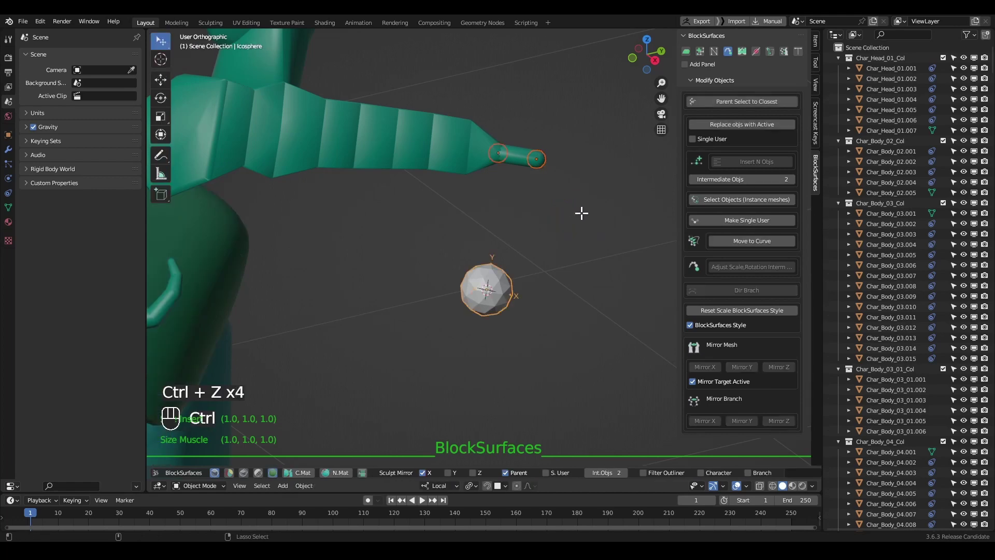
key("ctrl+z")
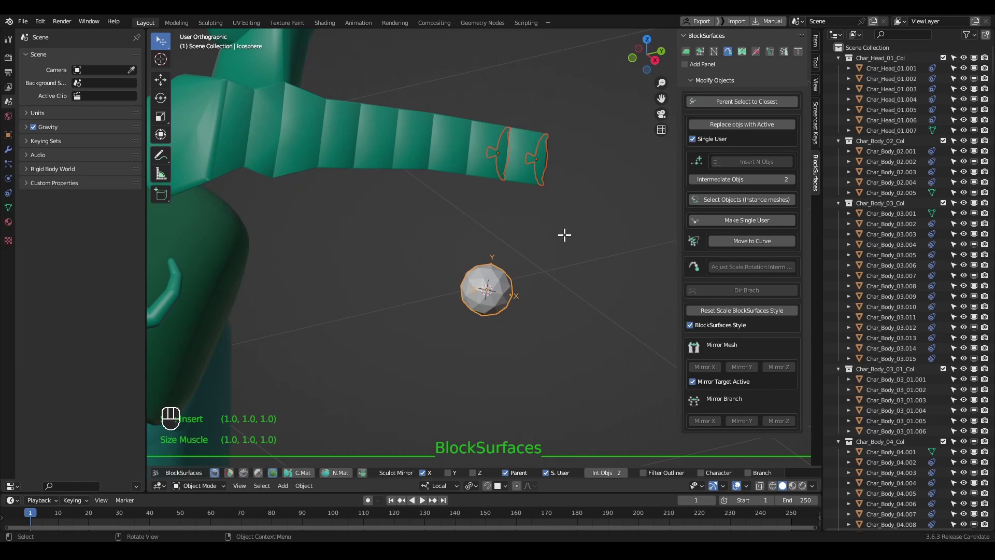
Replace the two tip blocks with single-user copies of the ico sphere and widen the end block with the Grab brush.
middle_click_drag(598, 201, 625, 311)
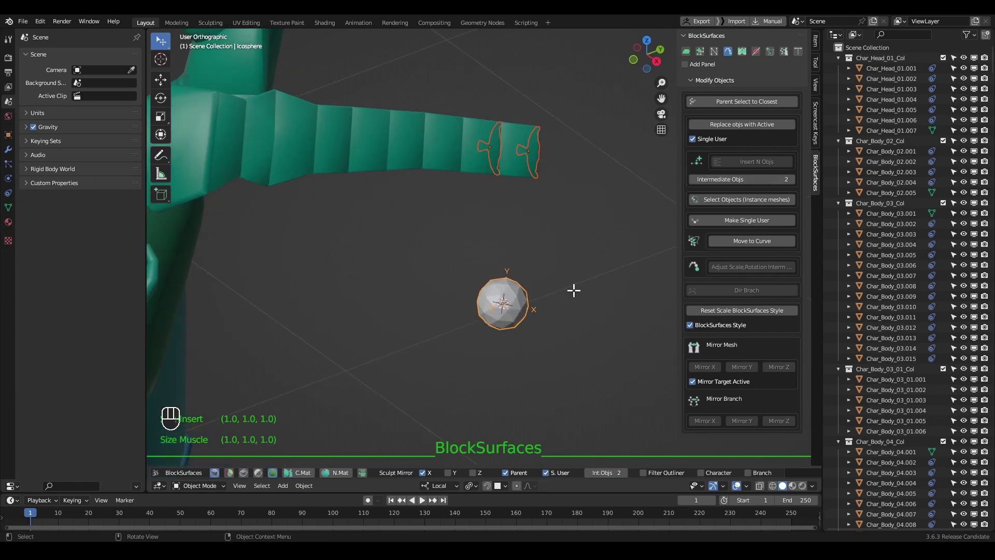
left_click(751, 125)
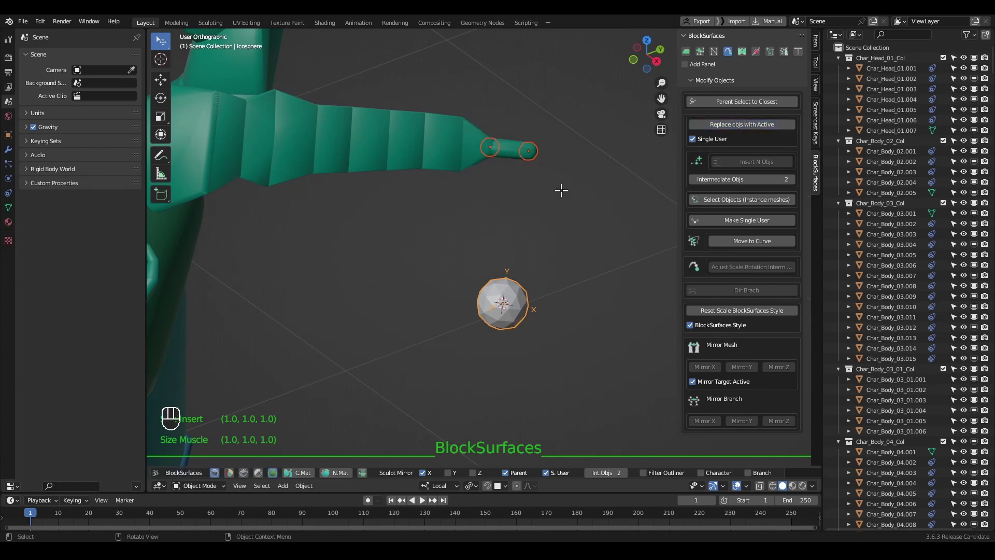
left_click(532, 160)
left_click(532, 157)
key("Tab")
key("f")
key("g")
left_click_drag(527, 161, 532, 196)
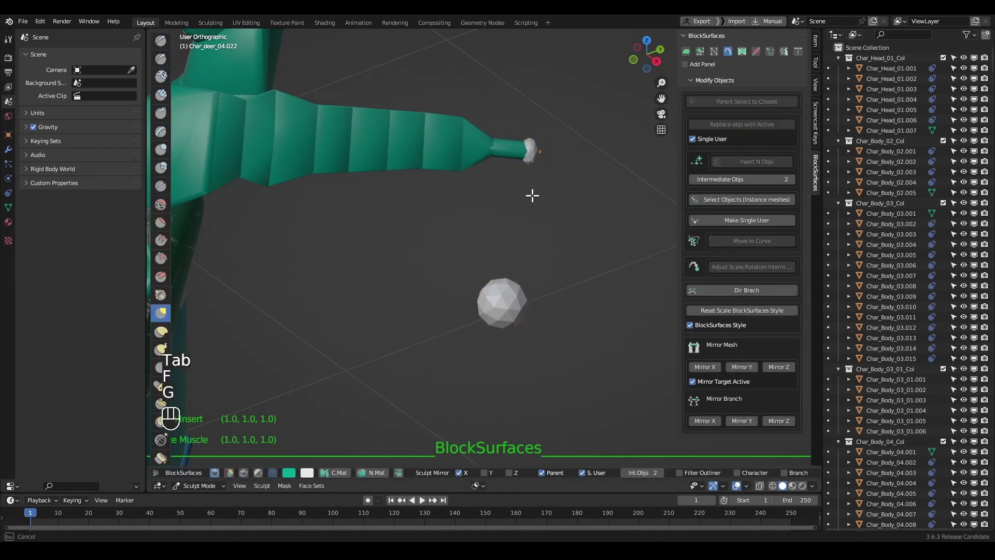
key("Tab")
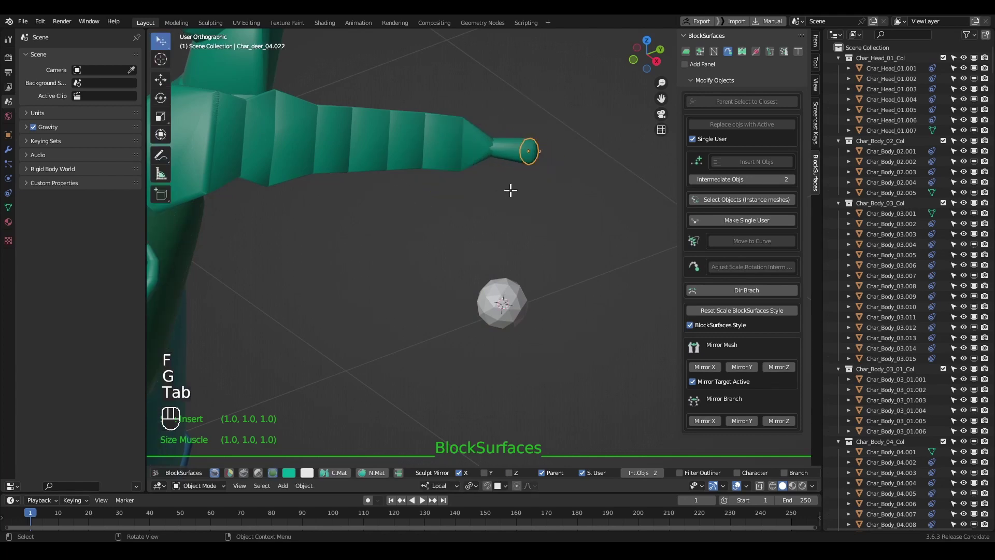
Stretch the separate ico sphere with the Grab brush to test that its mesh is independent of the tip blocks.
left_click(511, 298)
key("Tab")
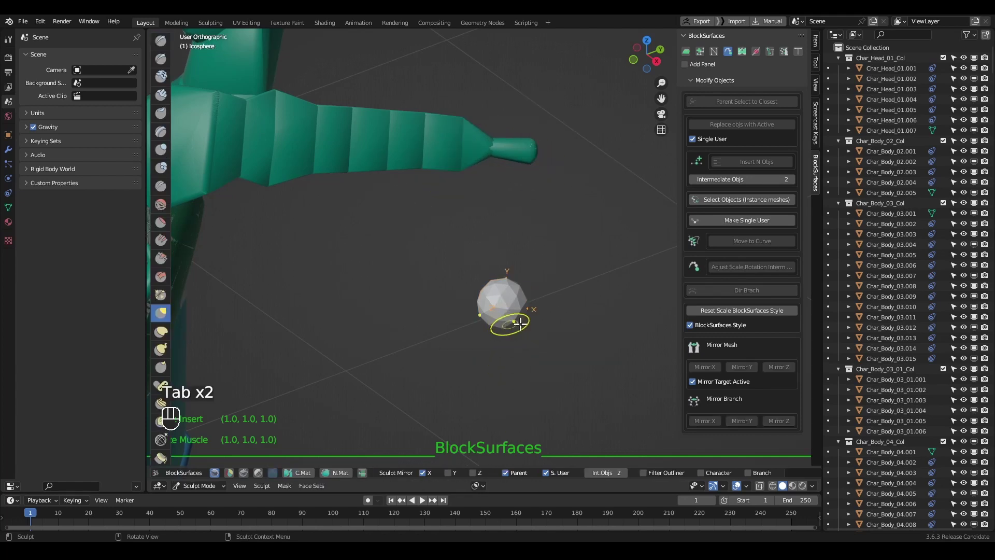
key("f")
key("g")
left_click_drag(529, 332, 662, 440)
key("Tab")
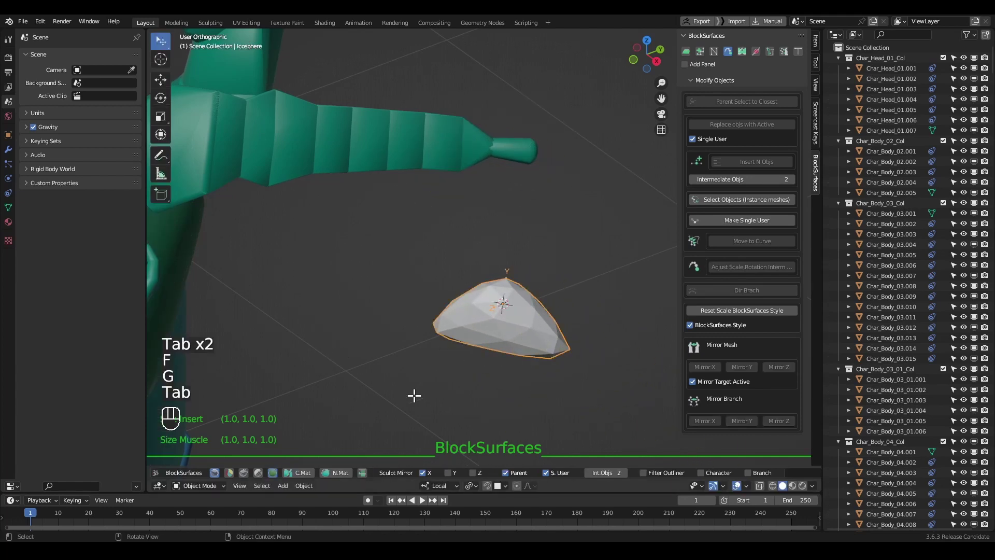
Delete the reshaped ico sphere.
scroll(598, 357, "down", 2)
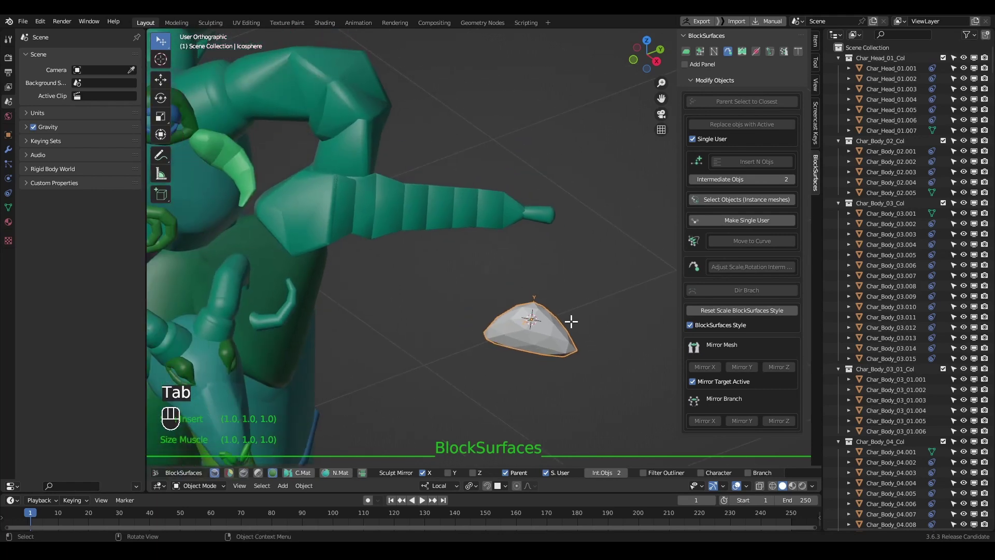
middle_click_drag(572, 322, 583, 348)
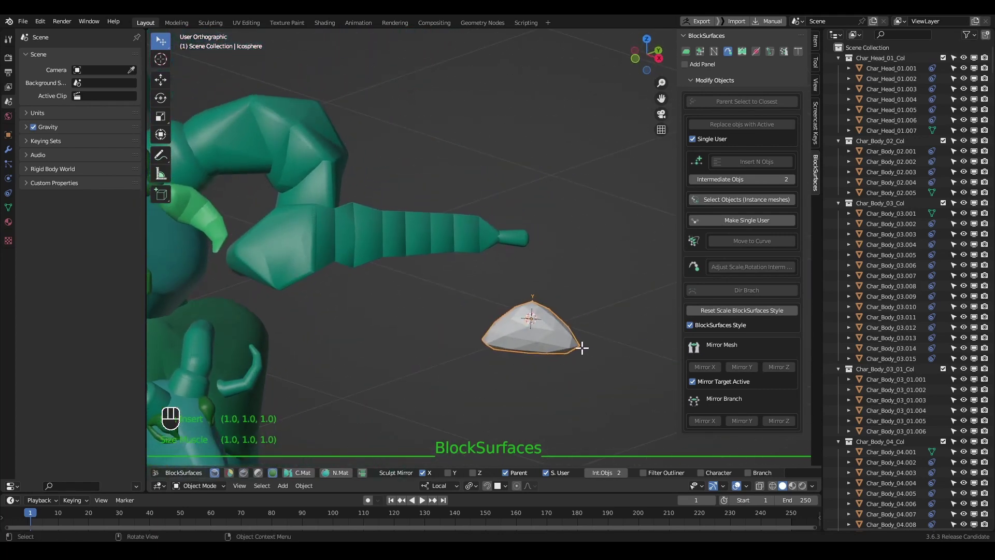
middle_click_drag(577, 300, 565, 324, "alt")
key("x")
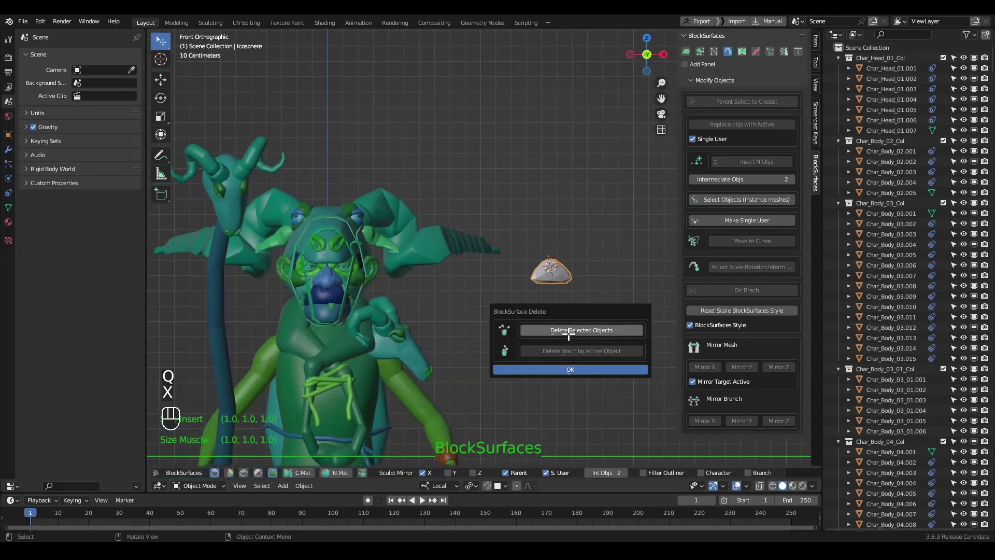
left_click(571, 363)
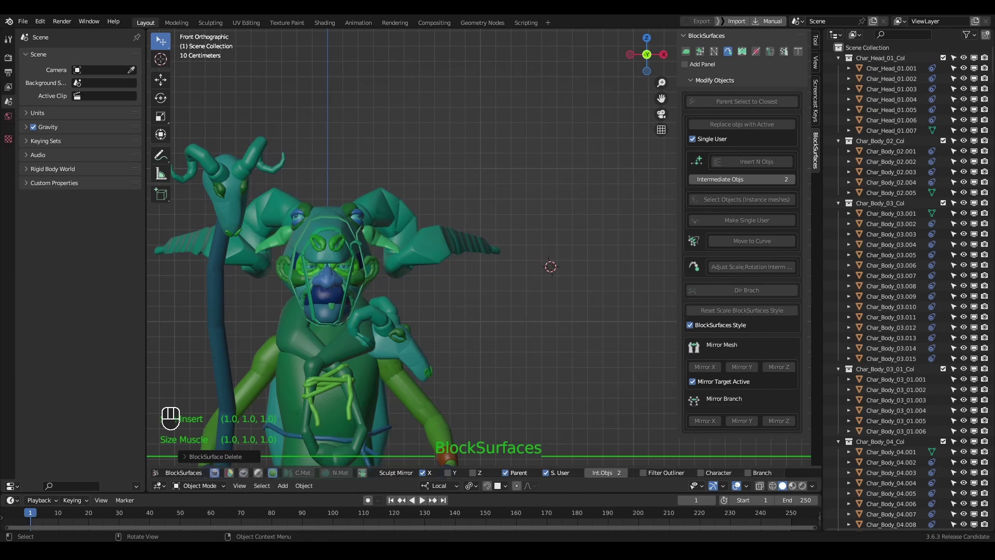
Box-select the blocks of the horn's outer chain and try Move to Curve on them.
middle_click_drag(472, 251, 467, 277)
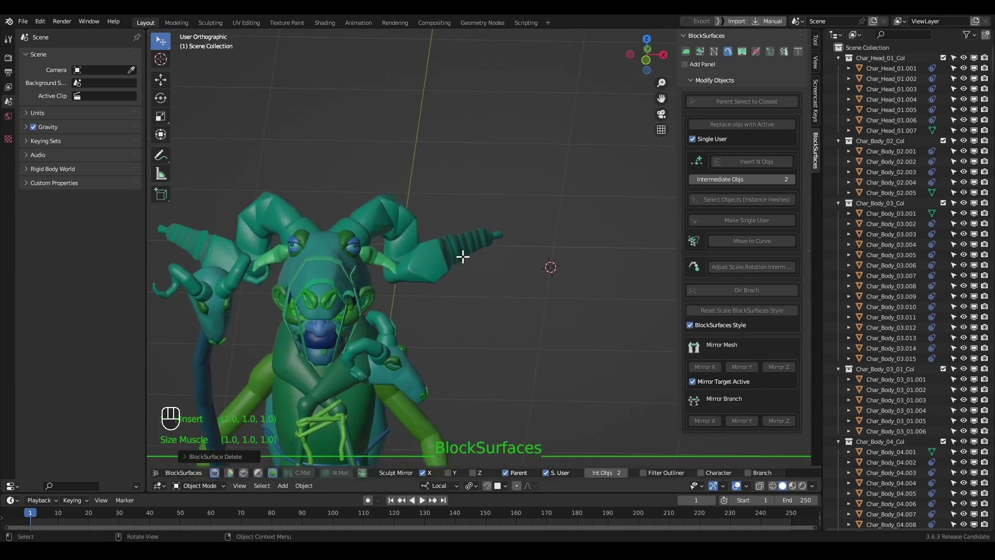
key("b")
left_click_drag(524, 211, 455, 276)
key("b")
left_click_drag(525, 213, 446, 267)
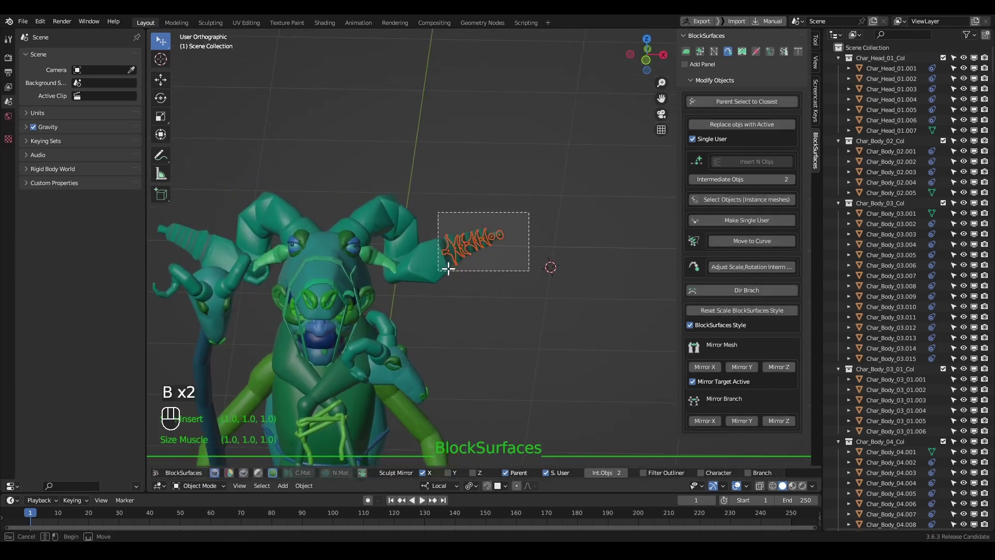
middle_click_drag(446, 267, 524, 290)
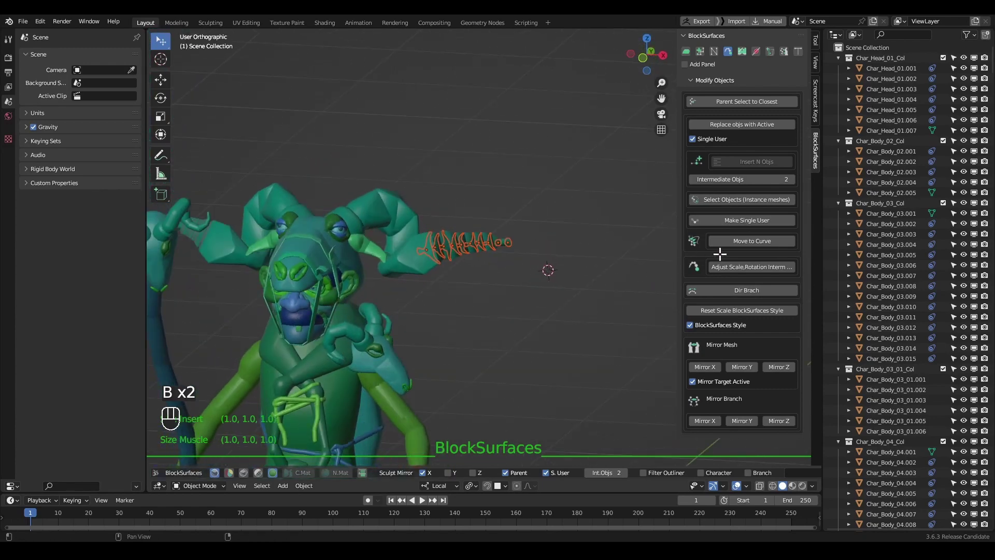
left_click(772, 242)
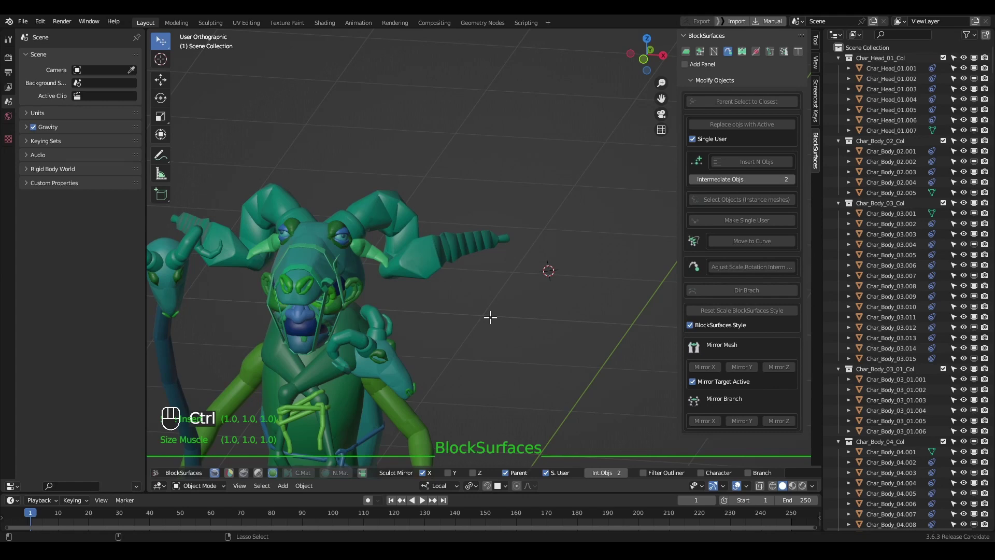
Create a Bezier curve by drawing a freehand curl that starts at the horn's outer chain, and return to Object Mode.
key("ctrl+y")
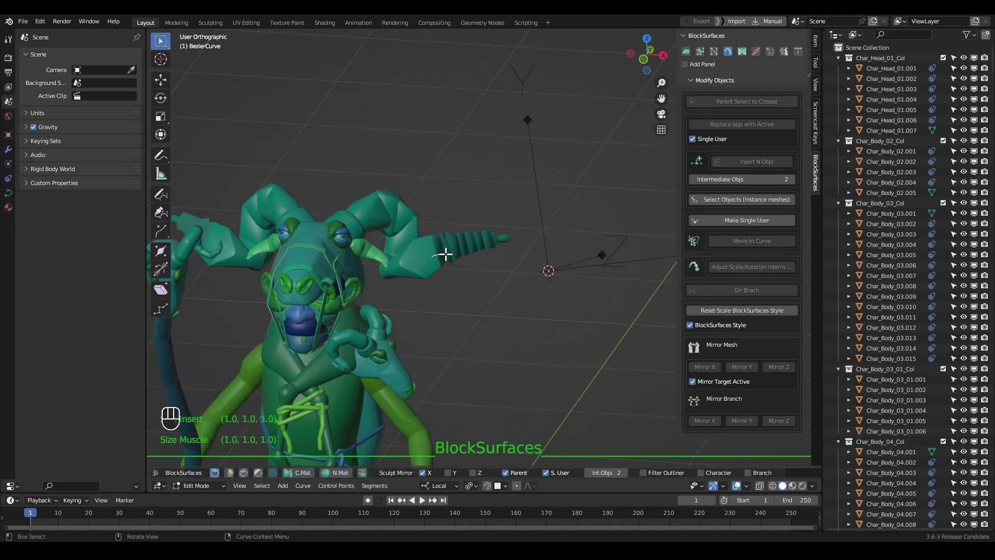
left_click_drag(539, 246, 503, 238)
key("Tab")
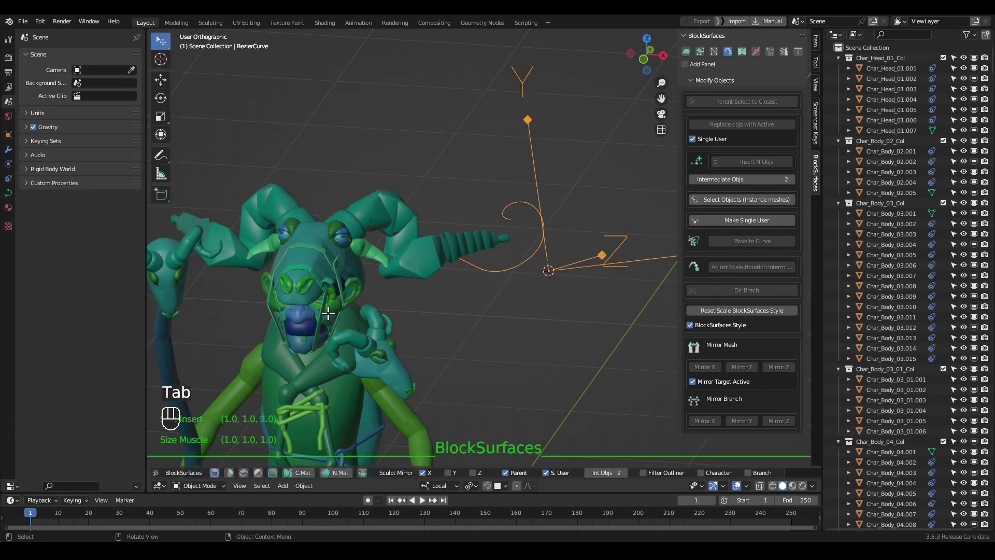
Rotate and move the Bezier curve from several viewing angles to line it up with the horn's outer chain.
middle_click_drag(557, 294, 616, 324)
key("r")
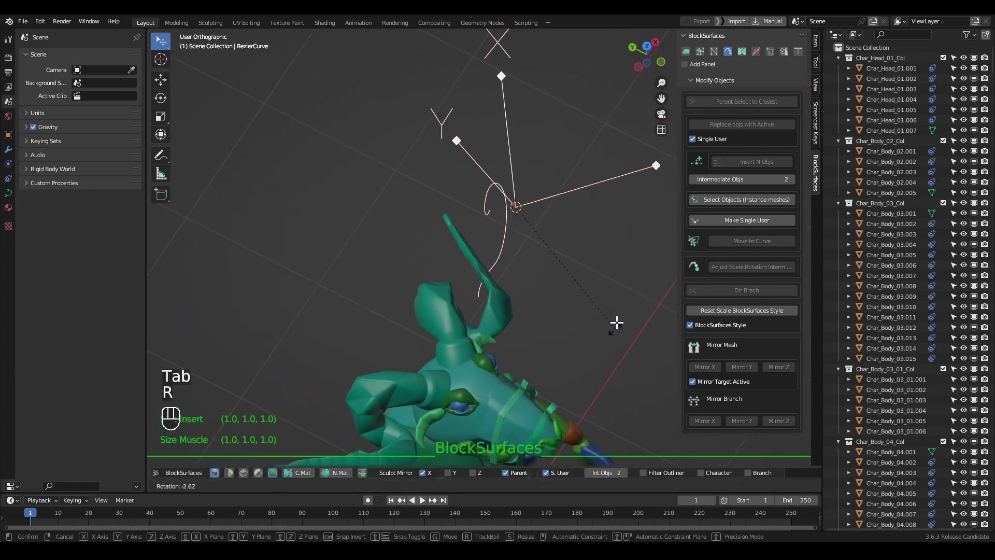
key("g")
left_click(566, 246)
middle_click_drag(567, 246, 558, 207)
key("r")
key("g")
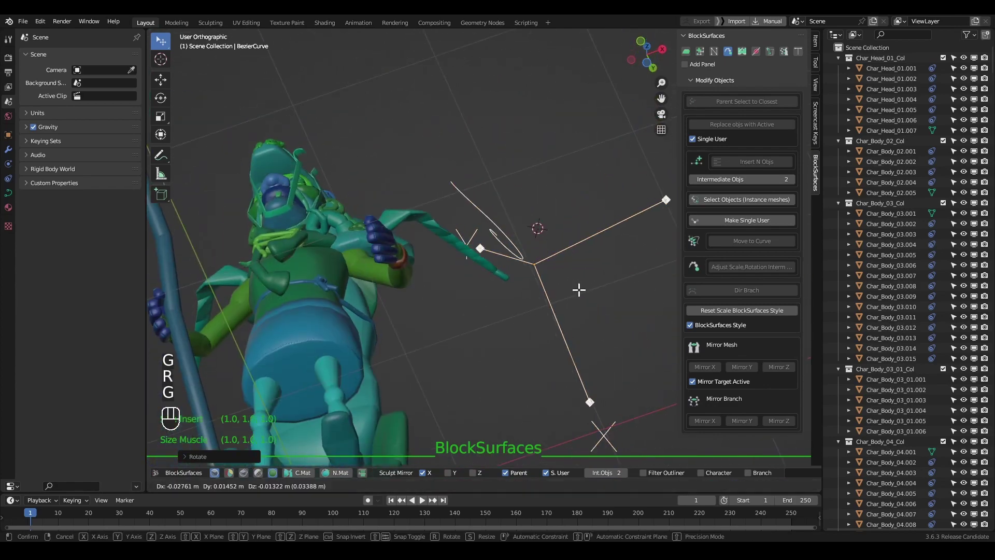
key("r")
left_click(585, 309)
middle_click_drag(584, 309, 553, 329)
left_click(522, 300)
Select the blocks of the horn's outer chain together with the Bezier curve and move the chain onto the curl with Move to Curve.
key("b")
left_click_drag(533, 211, 439, 290)
middle_click_drag(438, 291, 580, 282)
left_click(568, 261, "shift")
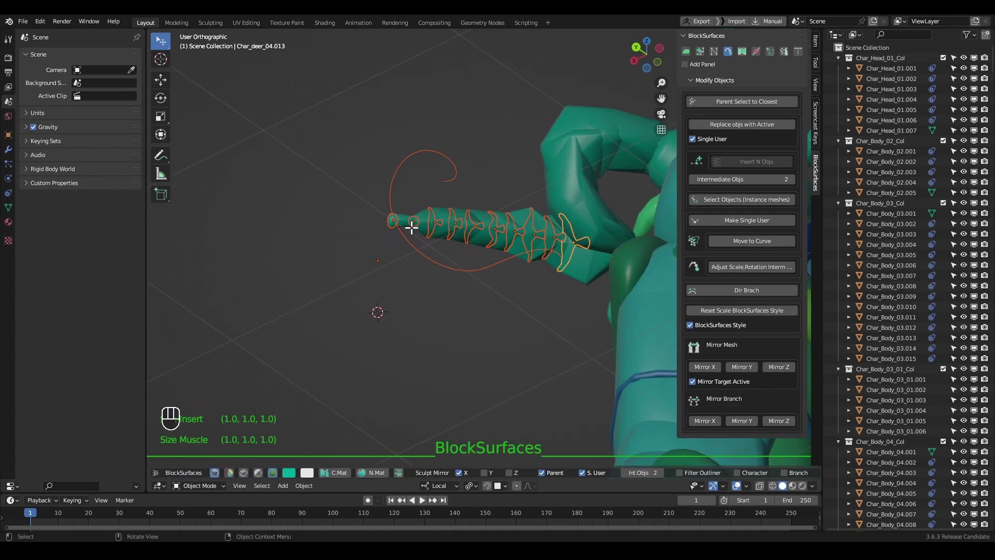
middle_click_drag(451, 186, 740, 193)
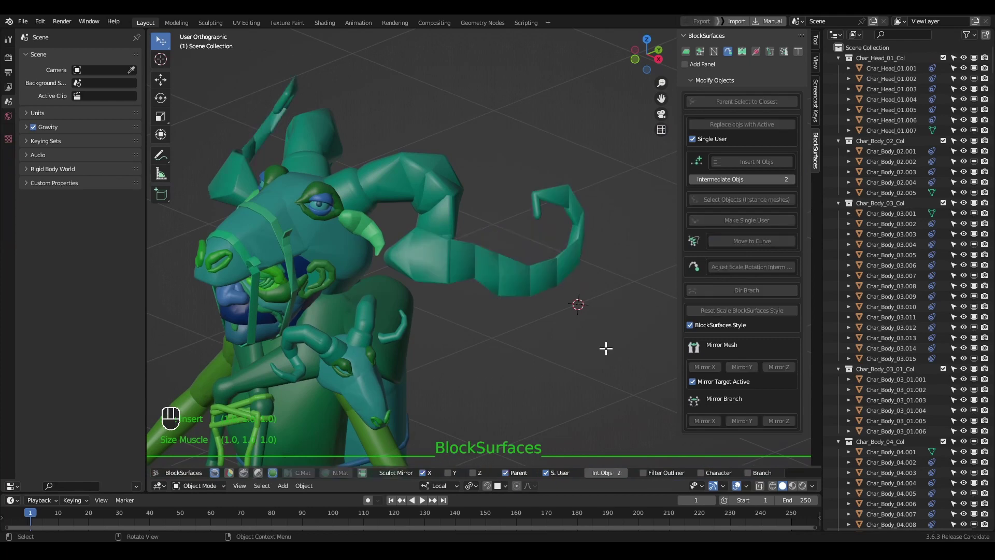
middle_click_drag(515, 205, 504, 276)
scroll(591, 271, "down", 2)
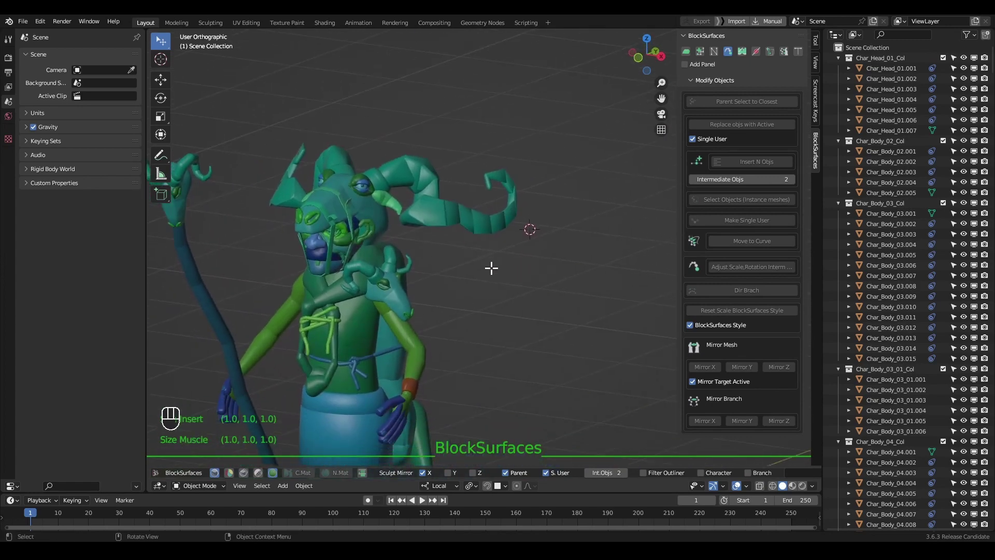
Draw a wavy freehand Bezier curve starting at the horn's outer chain, return to Object Mode and move the curve towards the chain.
key("ctrl+y")
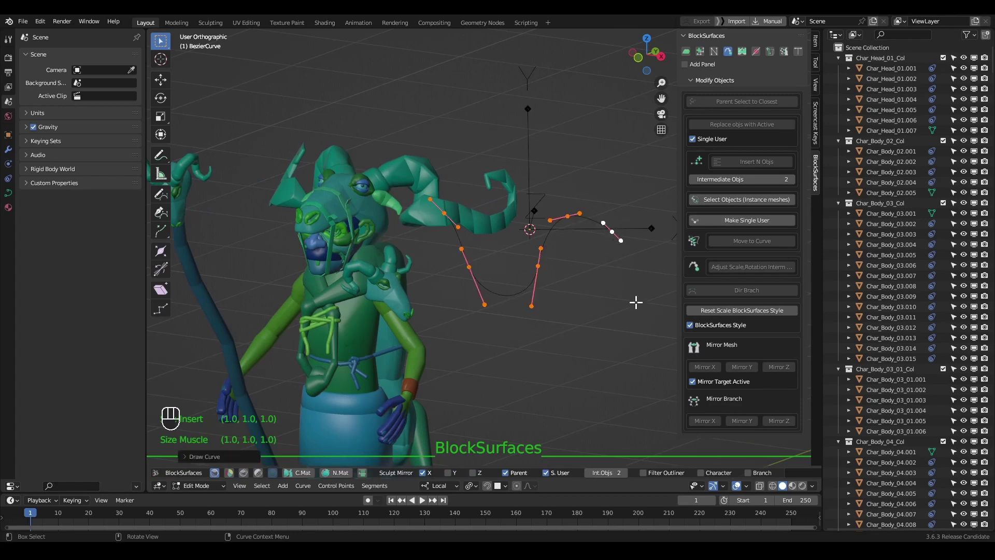
key("Tab")
key("b")
left_click_drag(568, 147, 446, 237)
middle_click_drag(446, 237, 524, 362)
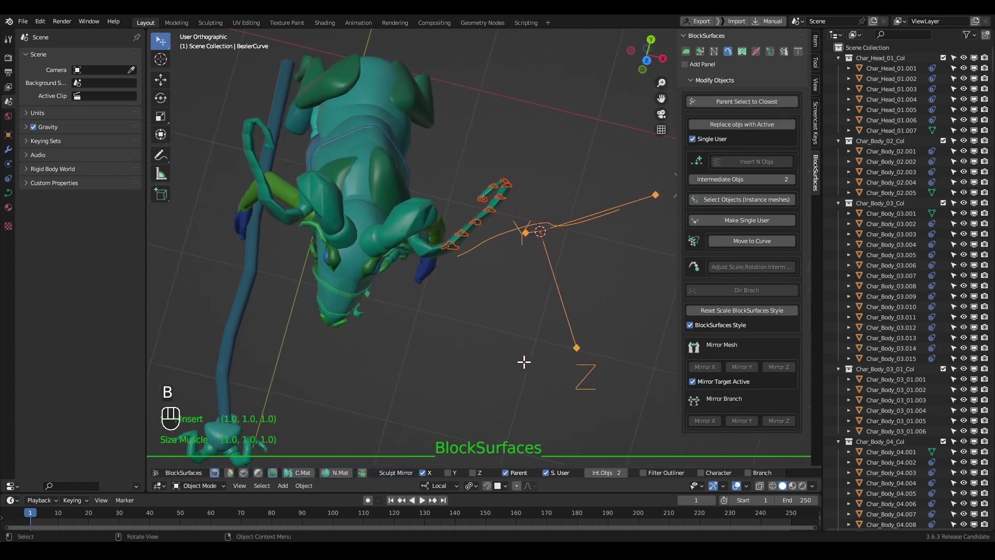
left_click(565, 226)
key("g")
left_click(561, 258)
Box-select the horn's outer chain of blocks with the wavy curve and apply Move to Curve.
right_click_drag(533, 315, 488, 273, "alt")
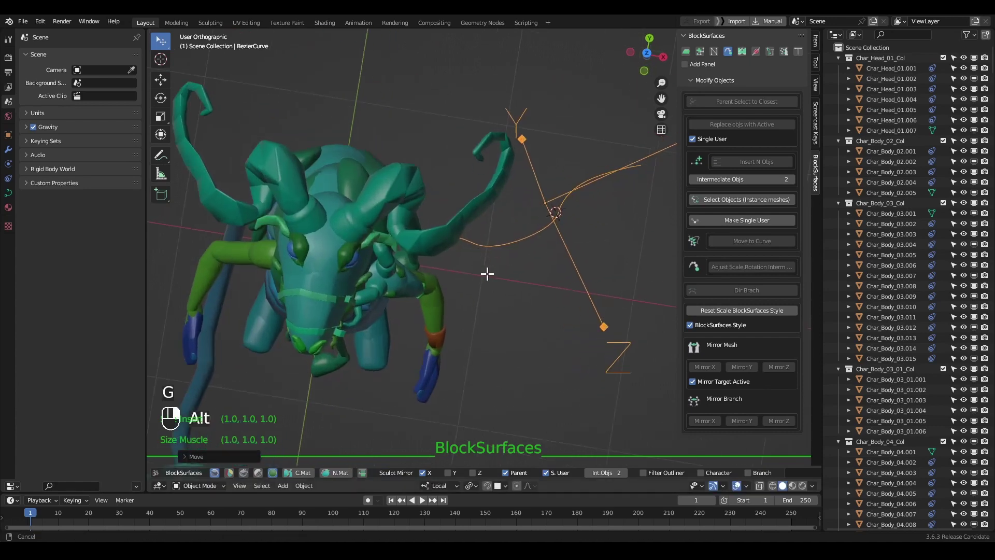
scroll(487, 274, "up", 2)
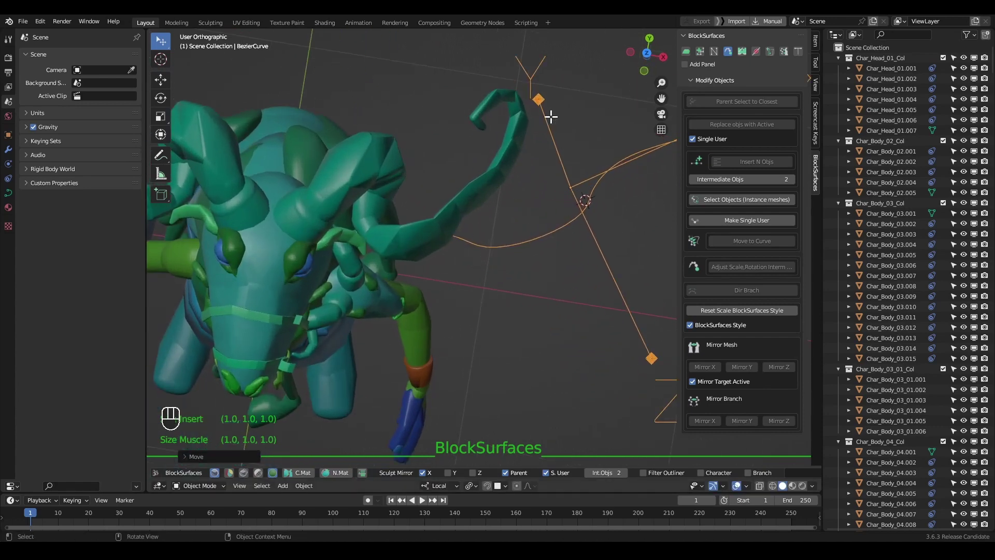
key("b")
key("b")
left_click_drag(567, 133, 444, 223)
middle_click_drag(468, 247, 592, 225)
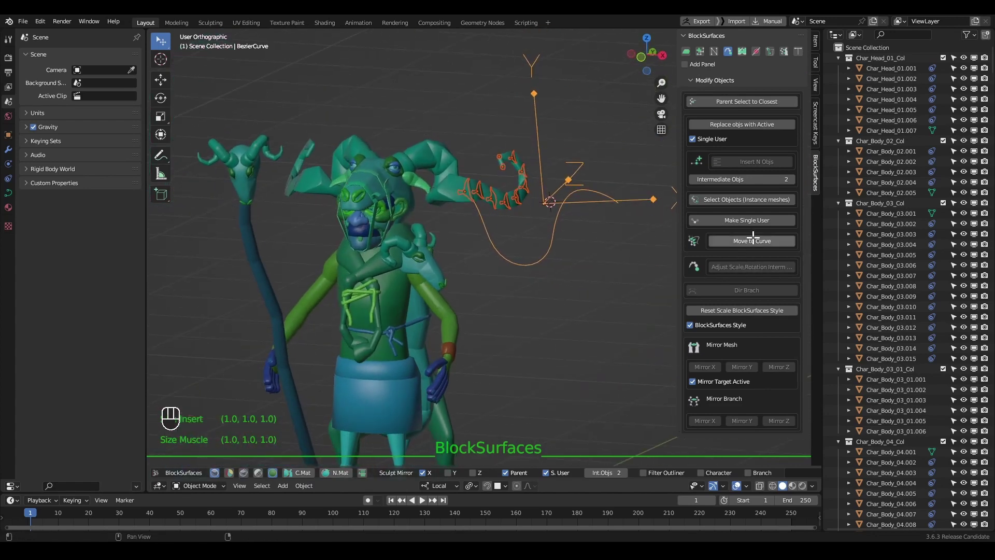
middle_click_drag(586, 349, 602, 317)
scroll(539, 282, "down", 3)
mouse_move(539, 282)
middle_mouse_down()
mouse_move(635, 325)
mouse_move(558, 344)
mouse_move(482, 259)
mouse_move(534, 300)
mouse_move(449, 291)
mouse_move(499, 285)
mouse_move(510, 243)
mouse_move(536, 270)
middle_mouse_up()
scroll(482, 260, "up", 3)
scroll(498, 284, "down", 3)
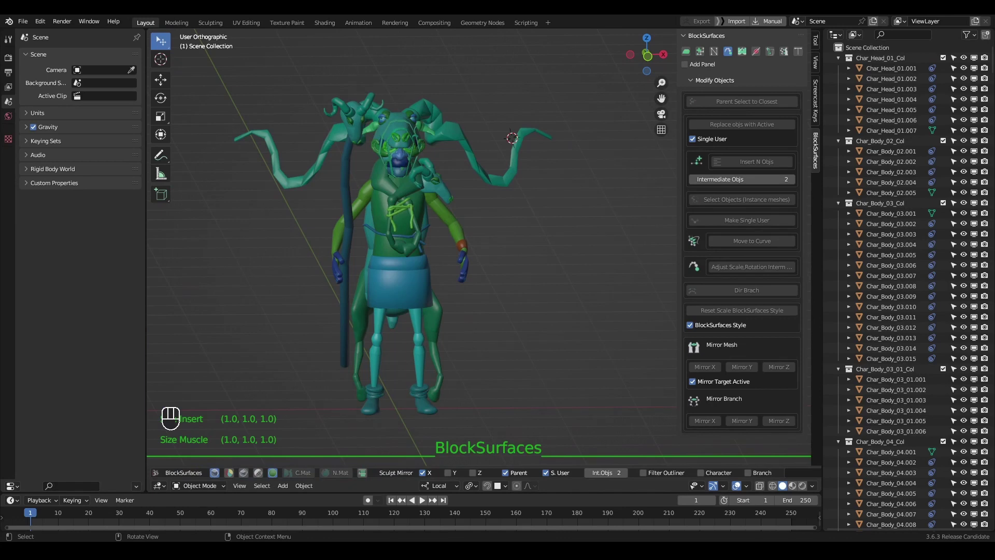
key("b")
left_click_drag(567, 100, 502, 224)
middle_click_drag(502, 225, 538, 286, "alt")
scroll(525, 255, "up", 3)
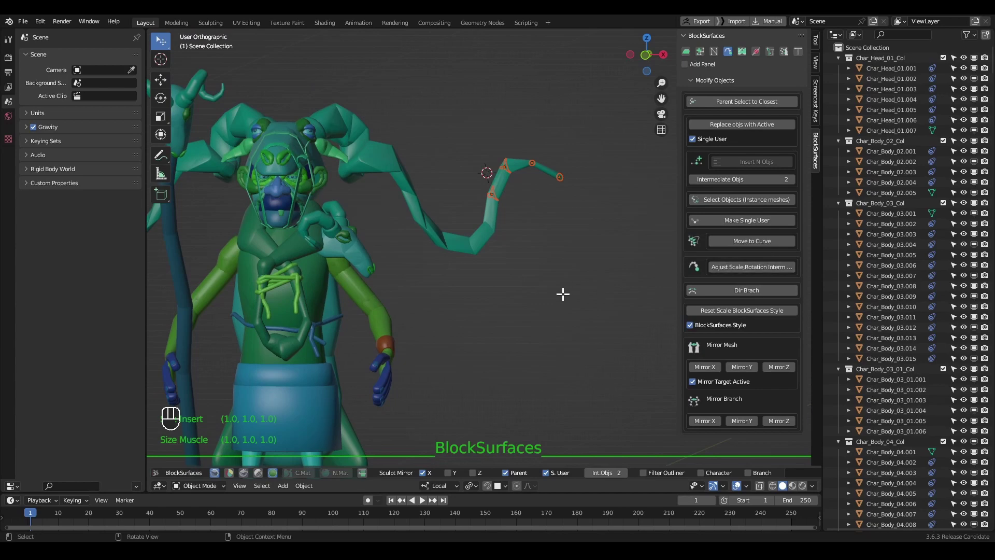
left_click(518, 266)
Enlarge the first block of the horn's outer chain and rotate it to widen the base.
middle_click_drag(518, 266, 489, 251, "alt")
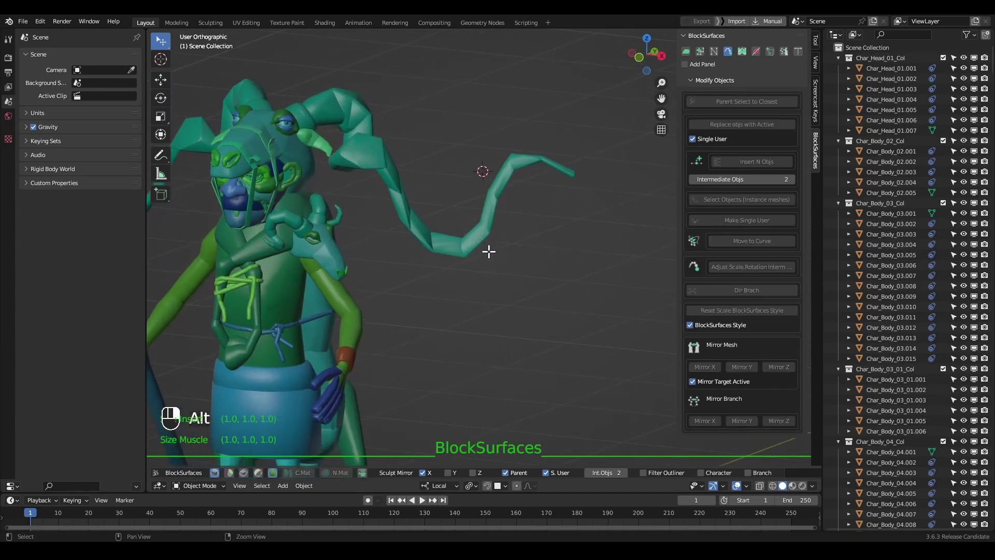
left_click(385, 166)
key("s")
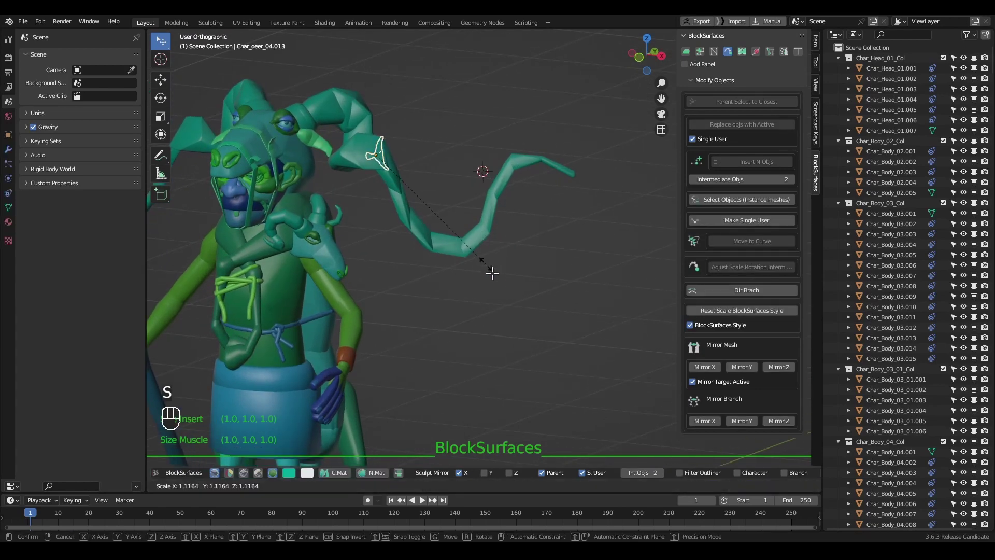
left_click(562, 309)
key("r")
left_click(496, 347)
key("s")
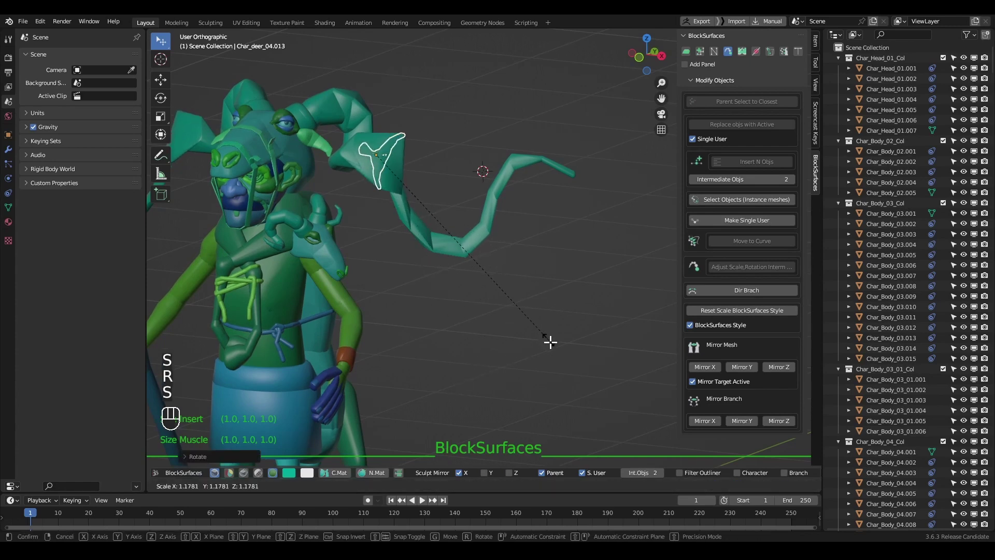
left_click(546, 340)
Scale the block at the very tip of the horn.
key("b")
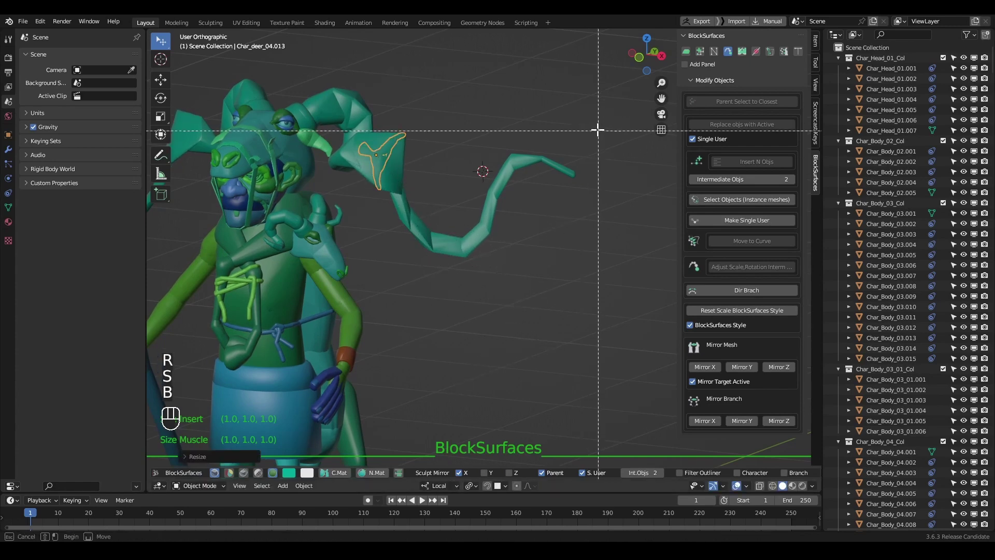
left_click(573, 173)
key("s")
left_click(588, 203)
Box-select the whole outer chain from base to tip and even out its intermediate blocks with Adjust Scale, Rotation Intermediate.
key("b")
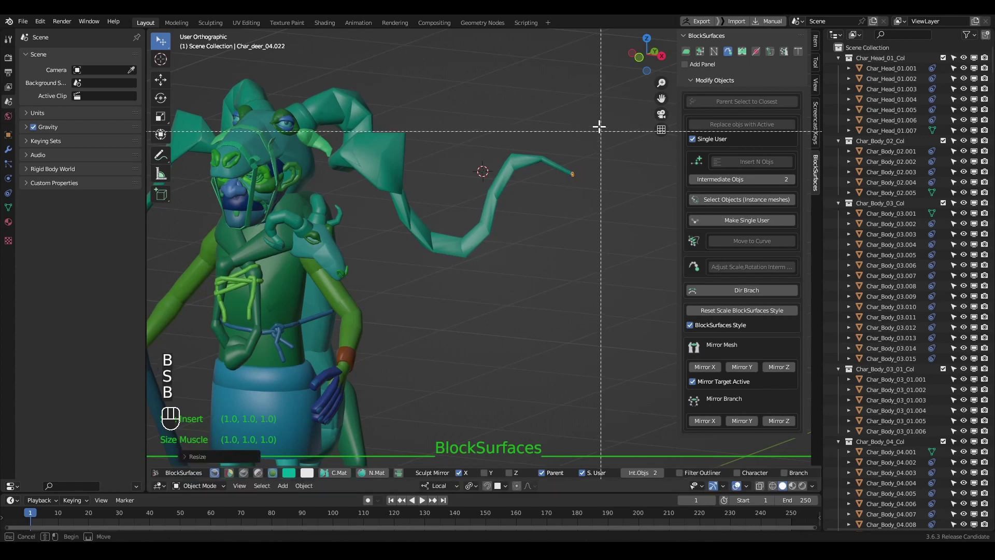
key("b")
left_click_drag(566, 117, 410, 260)
key("b")
left_click_drag(439, 128, 384, 217)
middle_click_drag(493, 257, 516, 188)
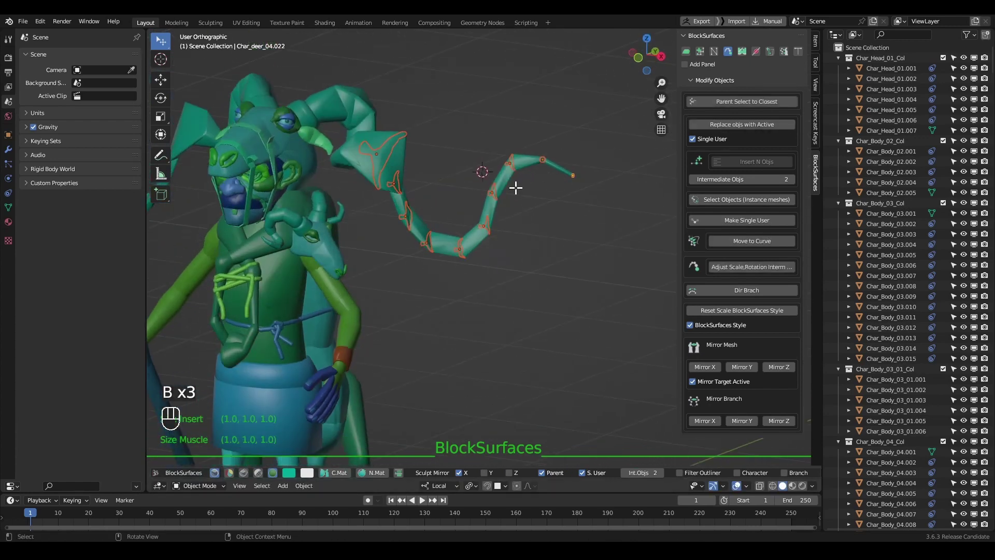
middle_click_drag(589, 166, 414, 185)
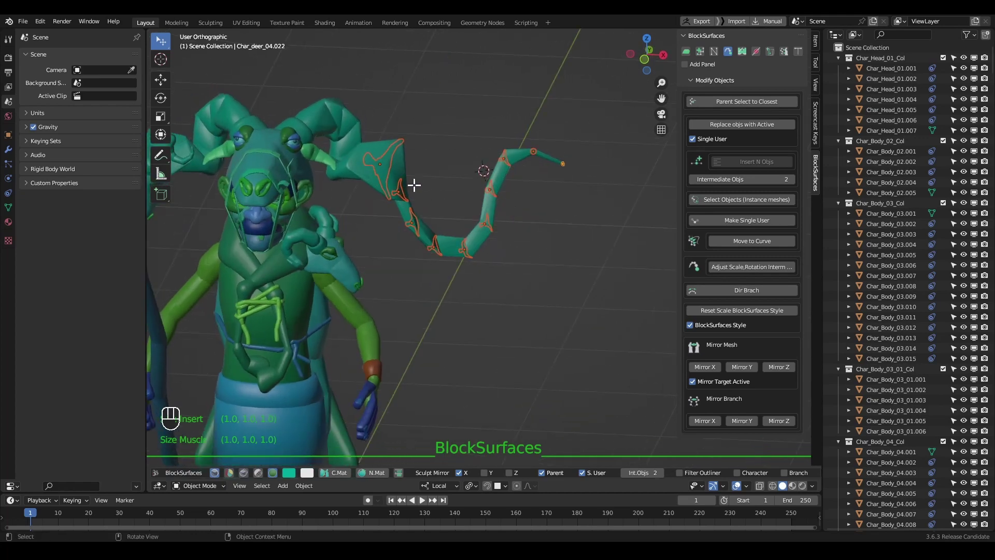
middle_click_drag(559, 224, 536, 219)
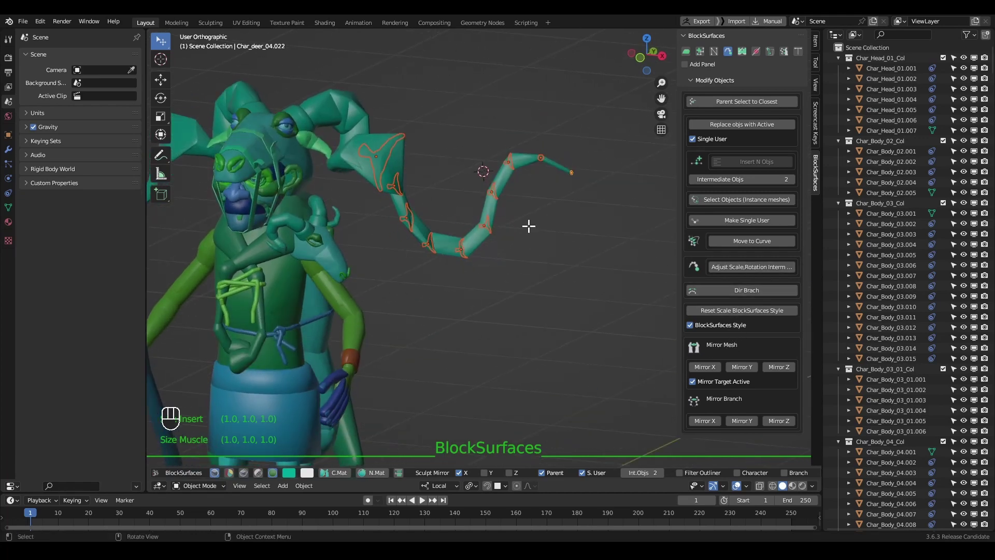
left_click(753, 267)
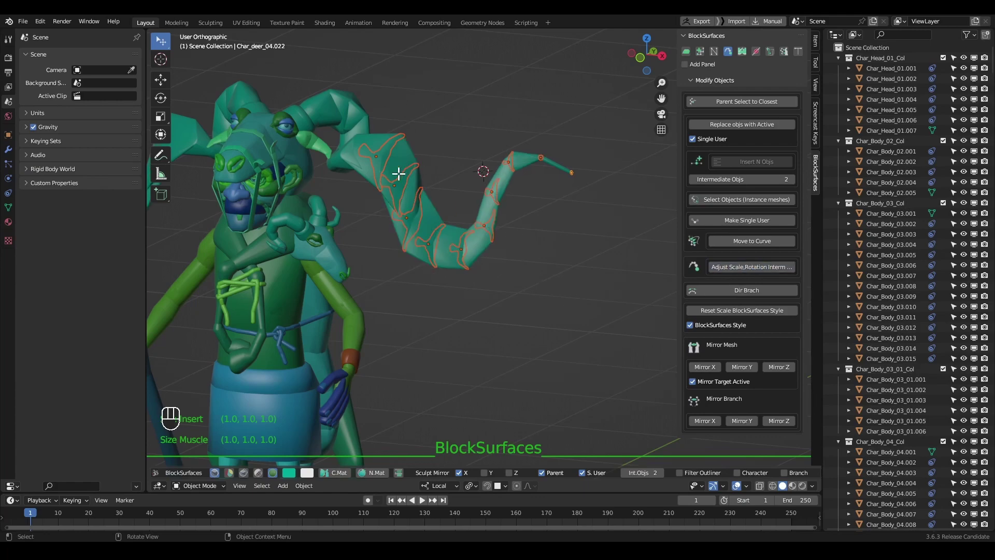
Examine the shape of both horns from the front view and from an angle, and clear the selection.
middle_click_drag(529, 278, 538, 173)
key("q")
left_click(484, 216)
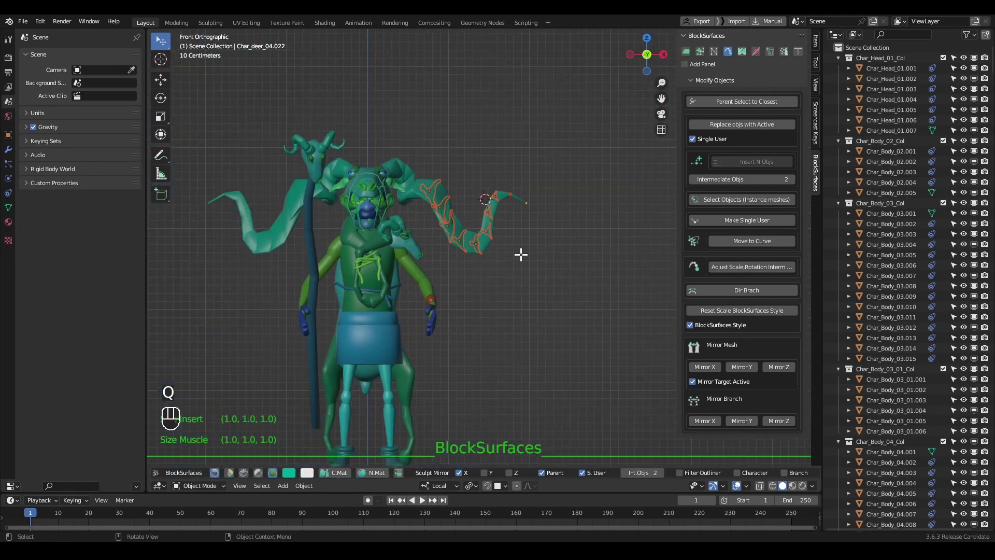
middle_click_drag(521, 254, 457, 238)
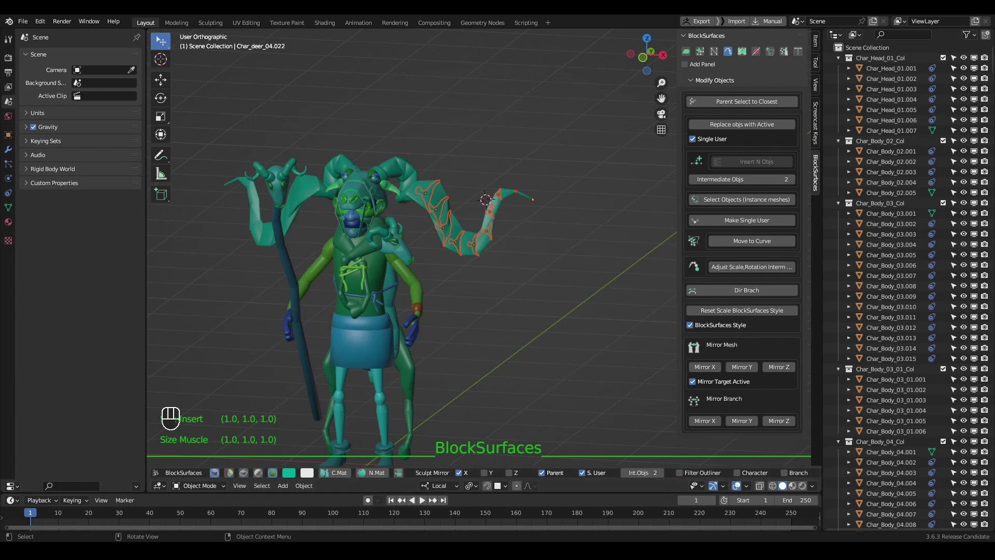
middle_click_drag(482, 270, 487, 267)
left_click(514, 282)
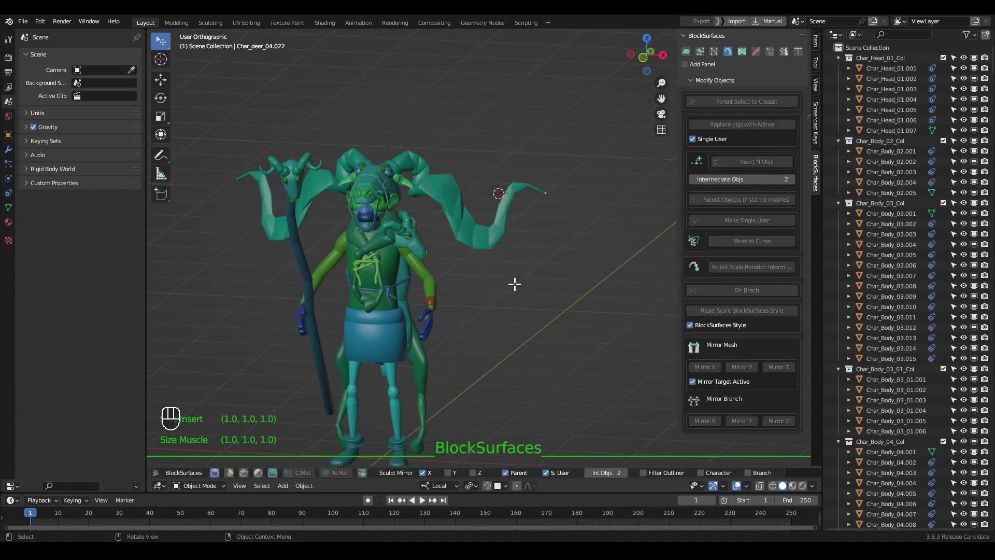
Select a block at the lower bend of the horn and turn on the object name display in the viewport.
scroll(498, 291, "up", 5)
left_click(484, 237)
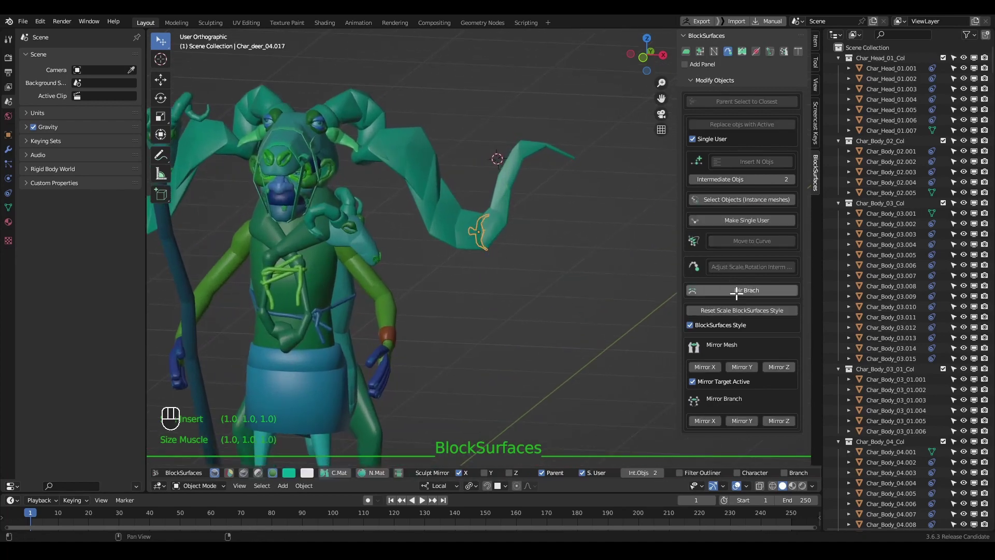
right_click_drag(558, 165, 534, 238, "alt")
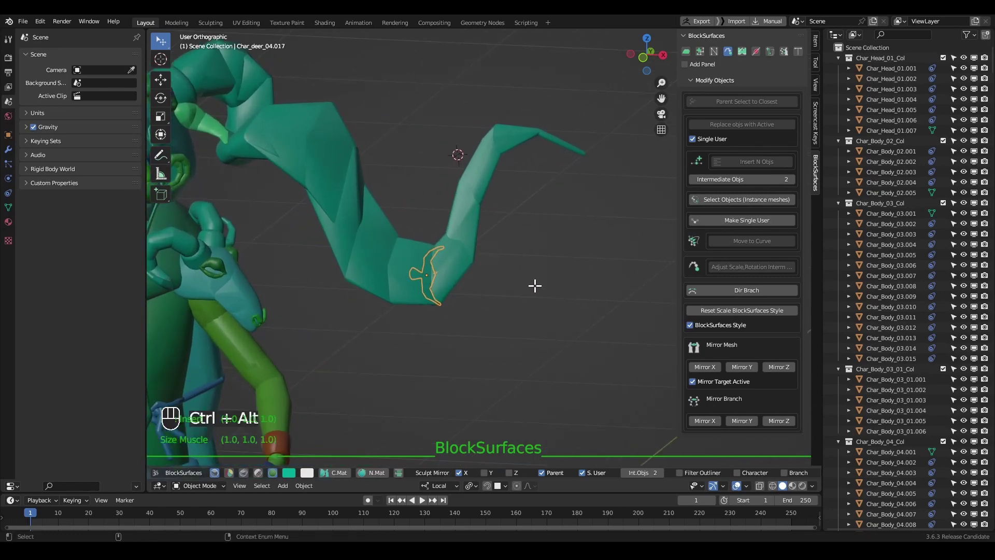
key("ctrl+alt+t")
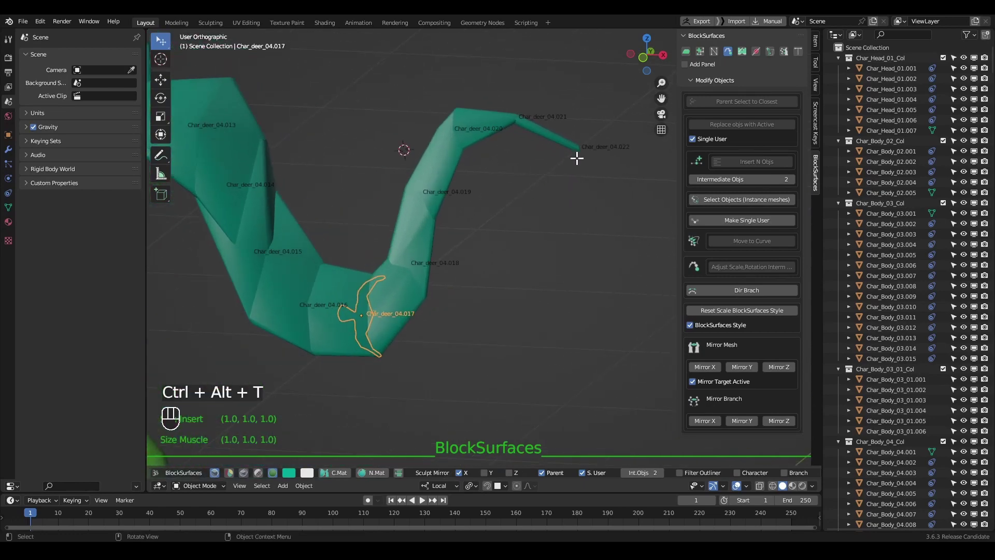
Select the tip block of the horn and reverse the branch's block order with Dir Branch.
left_click(575, 147)
middle_click_drag(605, 178, 596, 149)
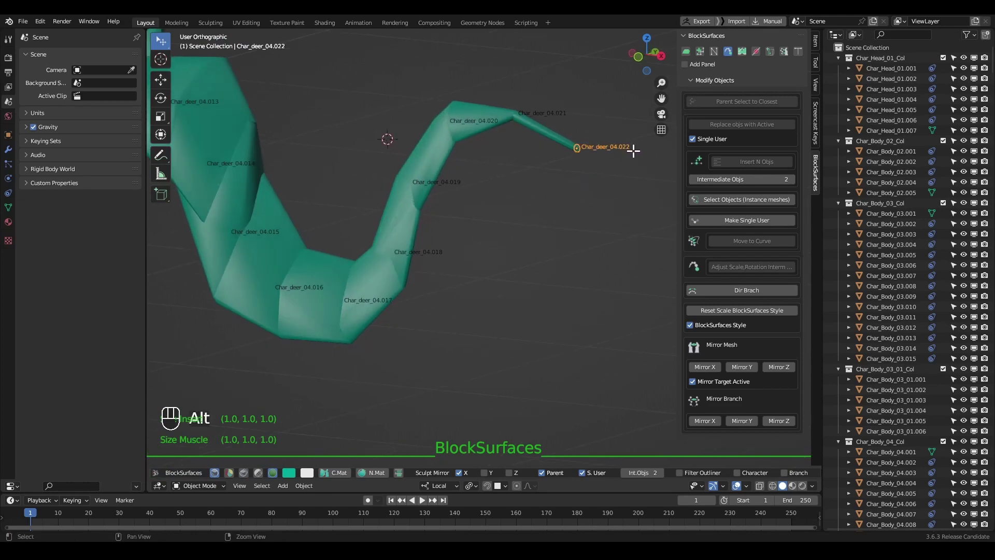
left_click(734, 290)
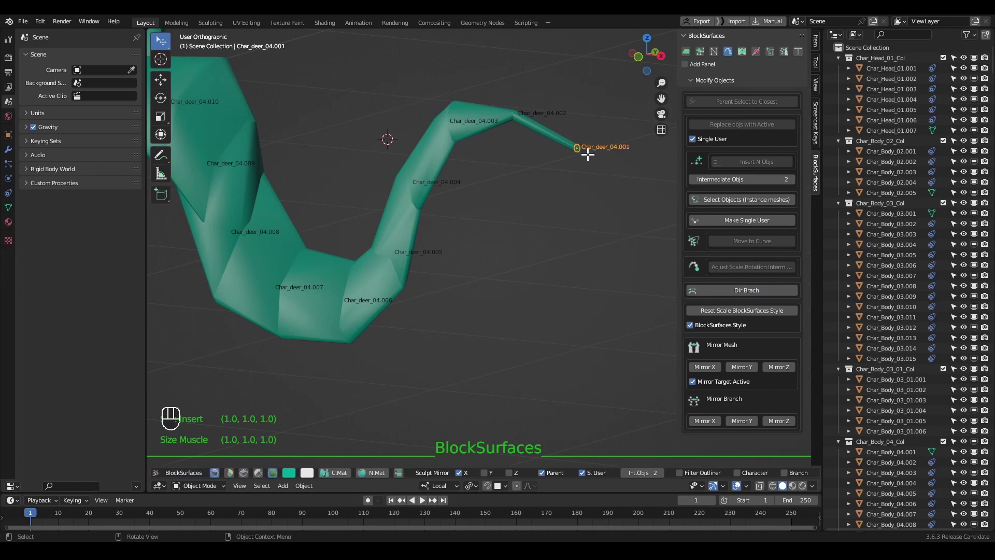
right_click_drag(252, 245, 253, 220, "alt")
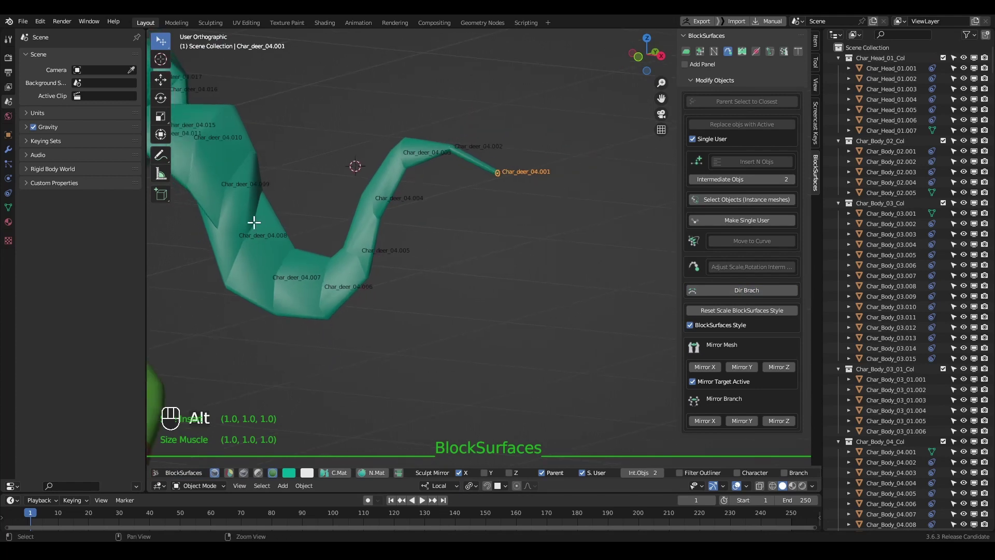
middle_click_drag(253, 220, 312, 249, "alt")
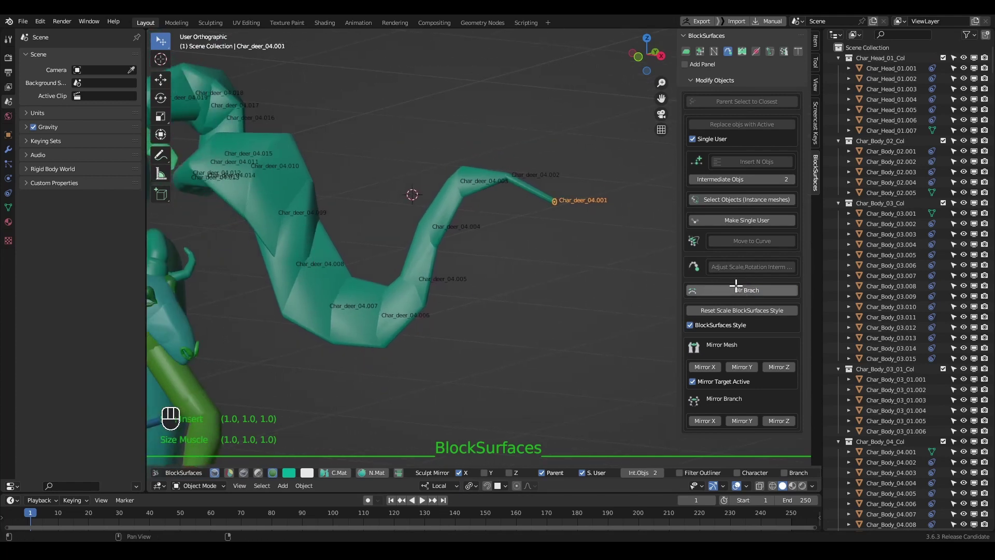
Flip the horn branch's block order back and forth by applying Dir Branch four times on the tip block.
right_click_drag(576, 203, 578, 244, "alt")
left_click(719, 289)
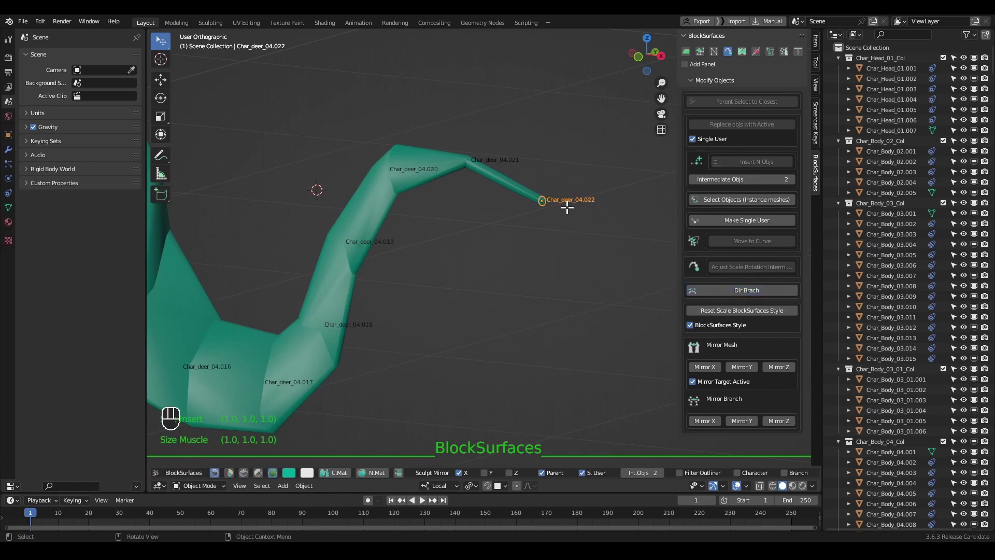
left_click(720, 290)
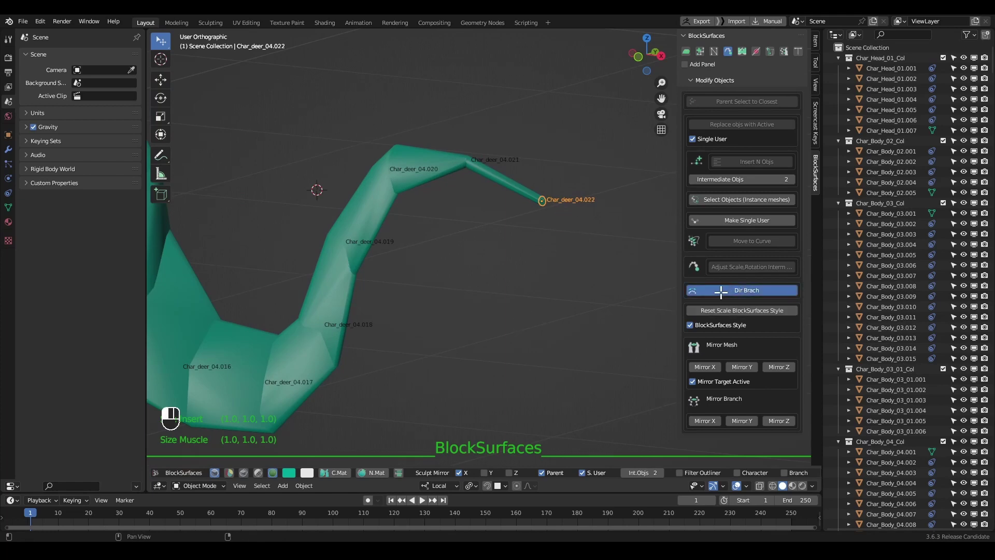
left_click(718, 290)
left_click(703, 291)
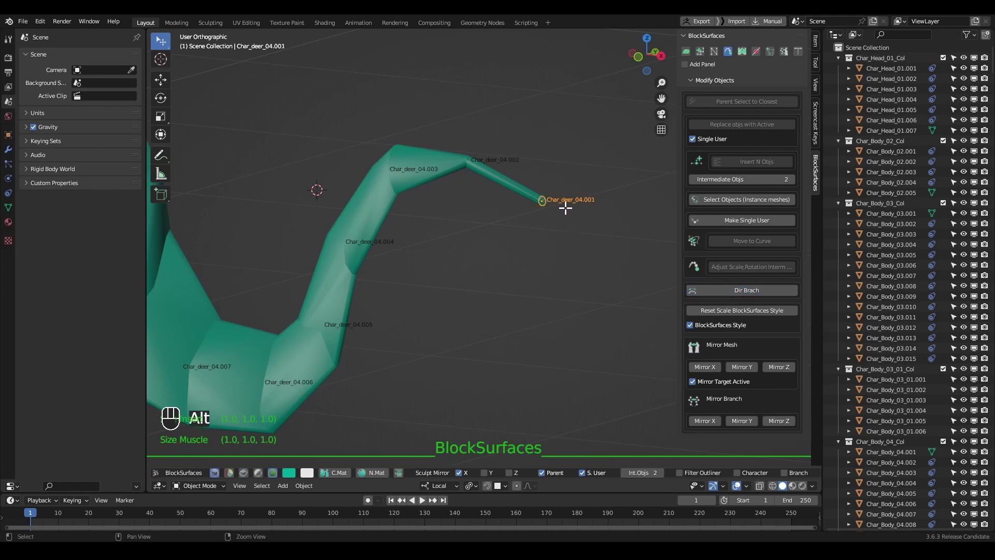
Extend the horn's tip with three more extruded blocks curving upward, and scale down the last one.
key("f")
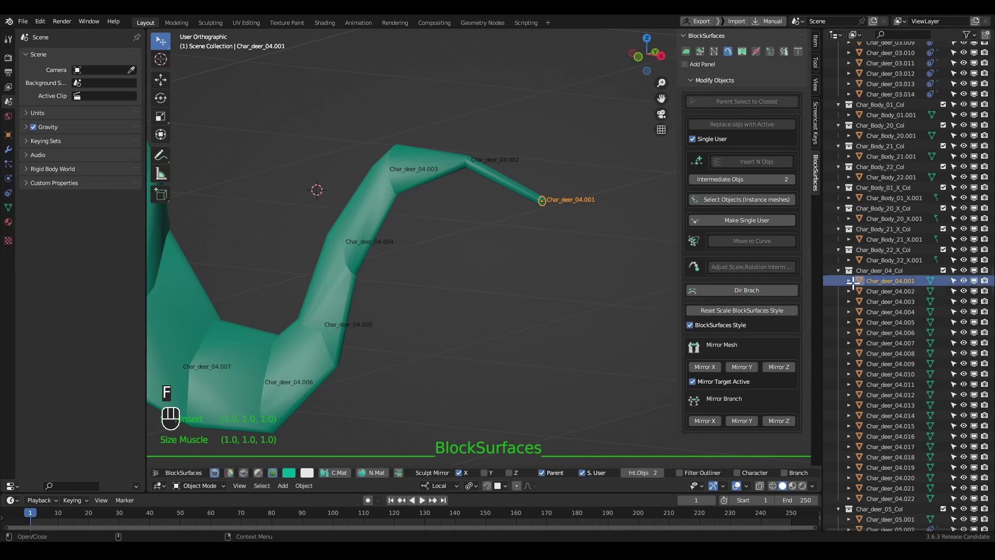
mouse_move(553, 211)
middle_mouse_down()
mouse_move(540, 213)
mouse_move(548, 209)
middle_mouse_up()
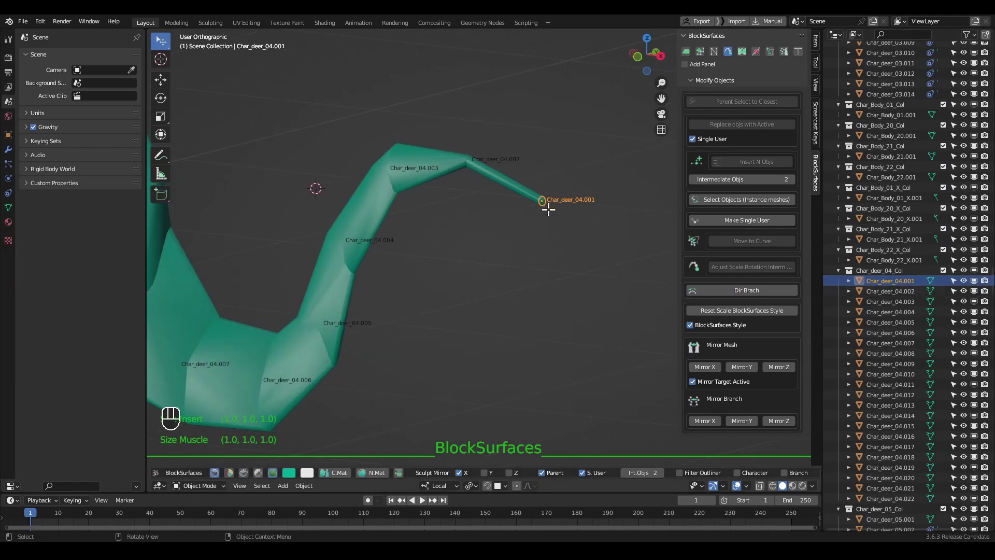
key("e")
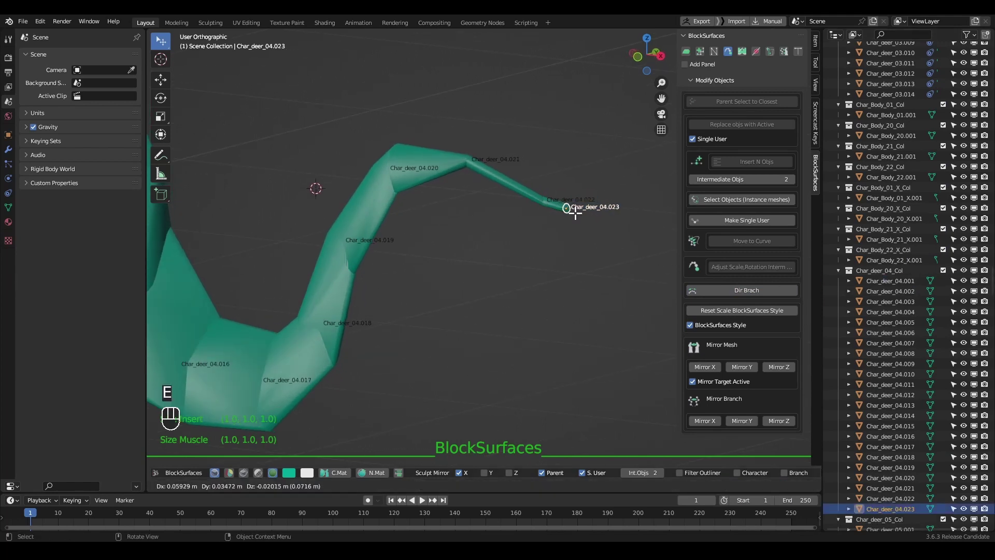
left_click(581, 207)
key("e")
left_click(622, 191)
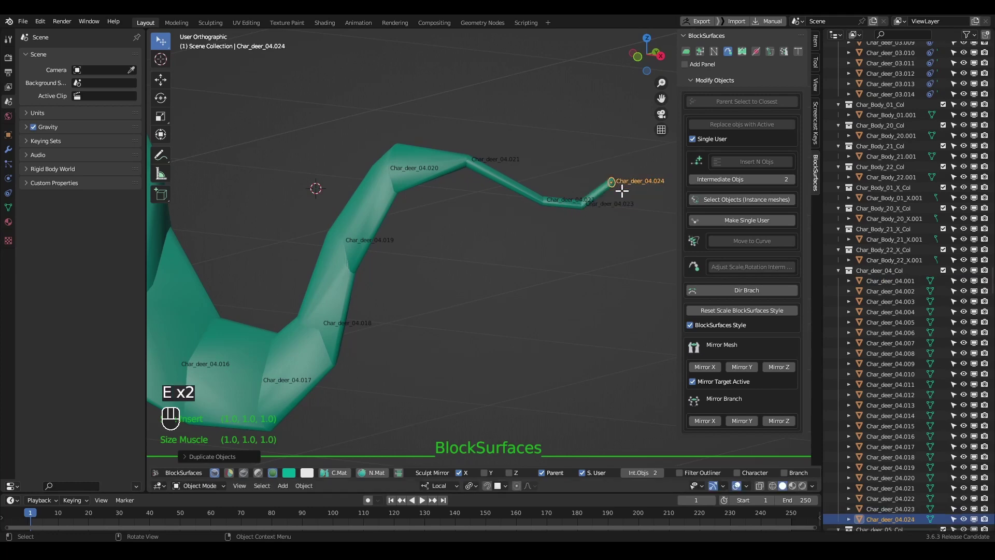
key("e")
left_click(619, 152)
key("s")
left_click(643, 159)
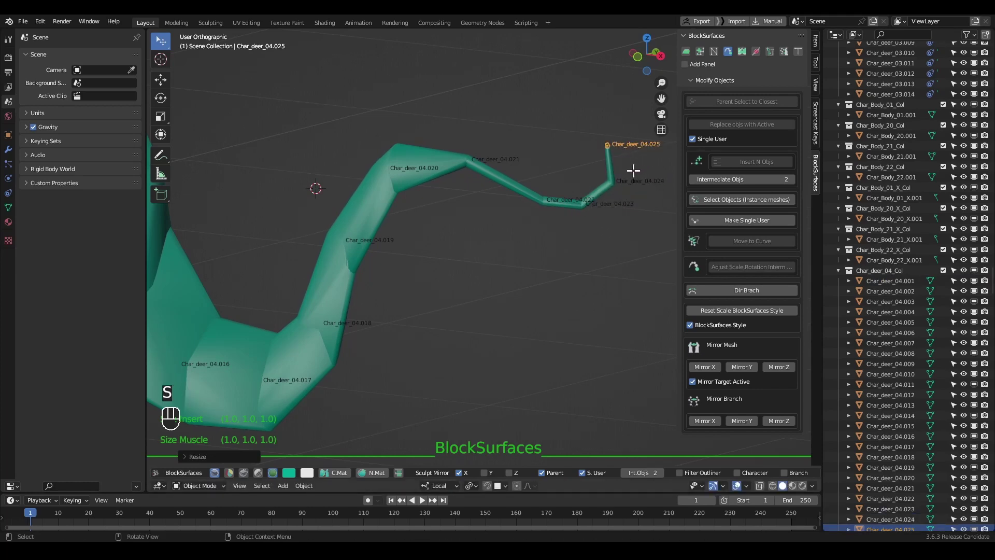
Jump to the horn branch's base block, parent the chain, and move the whole horn up and away from the head.
right_click_drag(645, 280, 597, 224, "alt")
middle_click_drag(597, 225, 510, 221, "alt")
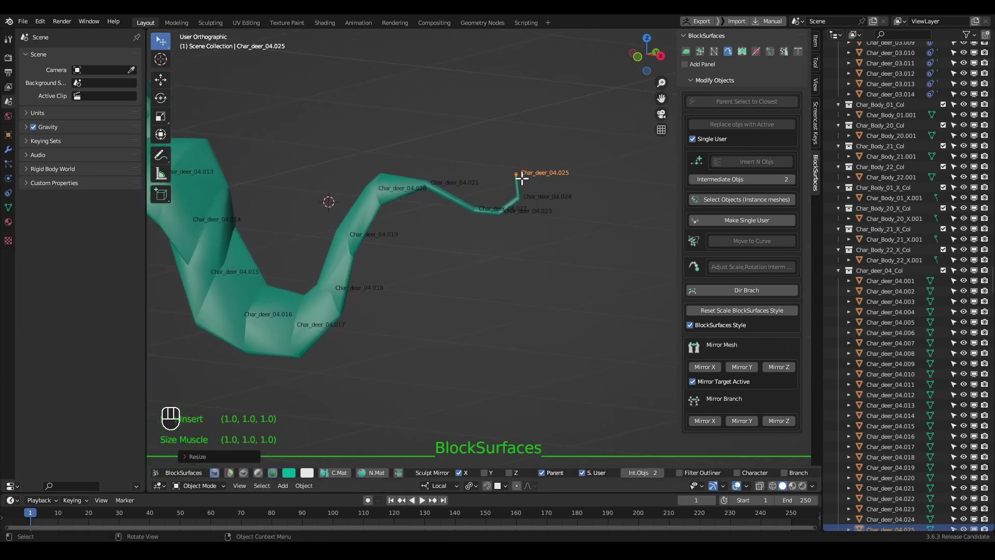
right_click_drag(377, 267, 367, 210, "alt")
middle_click_drag(373, 230, 449, 233, "alt")
key("Left")
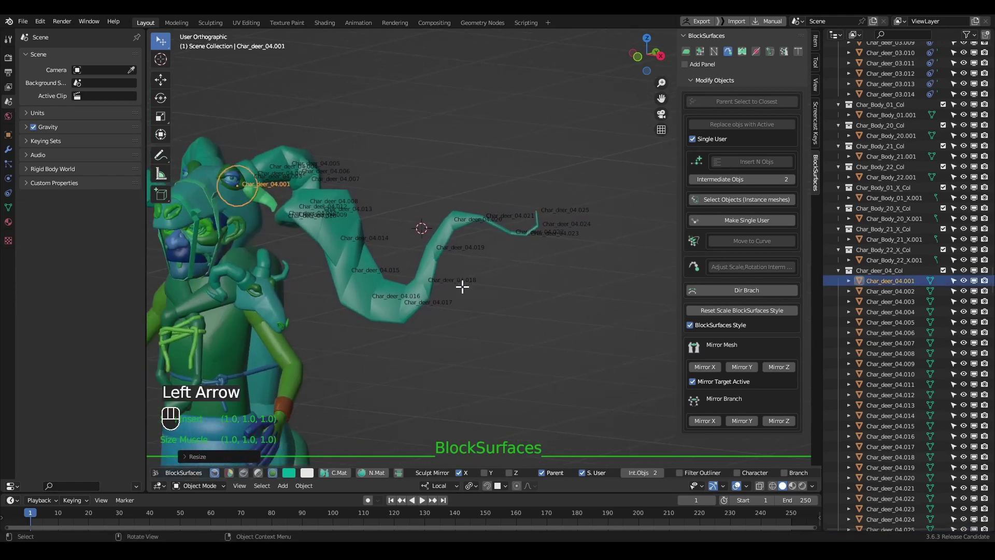
middle_click_drag(363, 255, 481, 248, "alt")
scroll(391, 190, "up", 2)
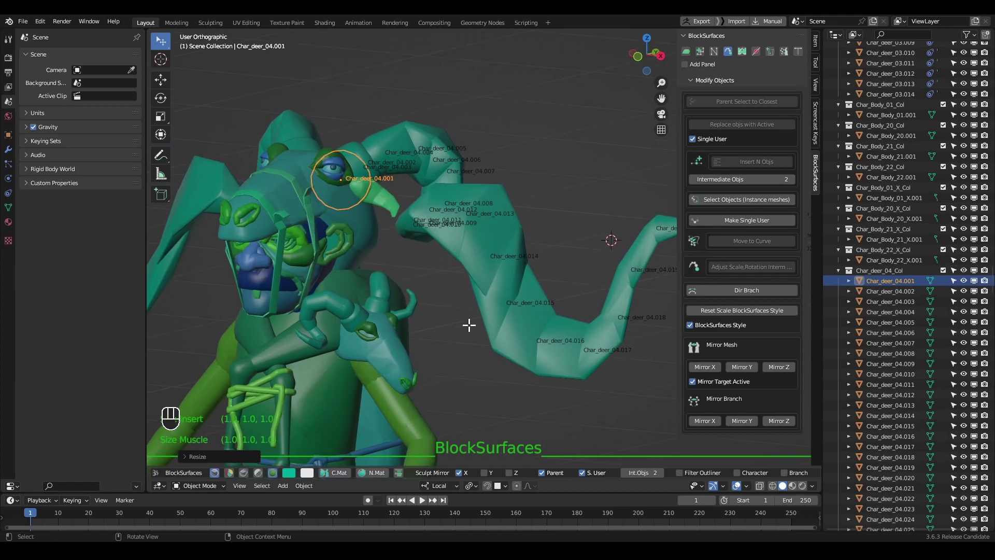
scroll(468, 316, "down", 2)
key("p")
key("p")
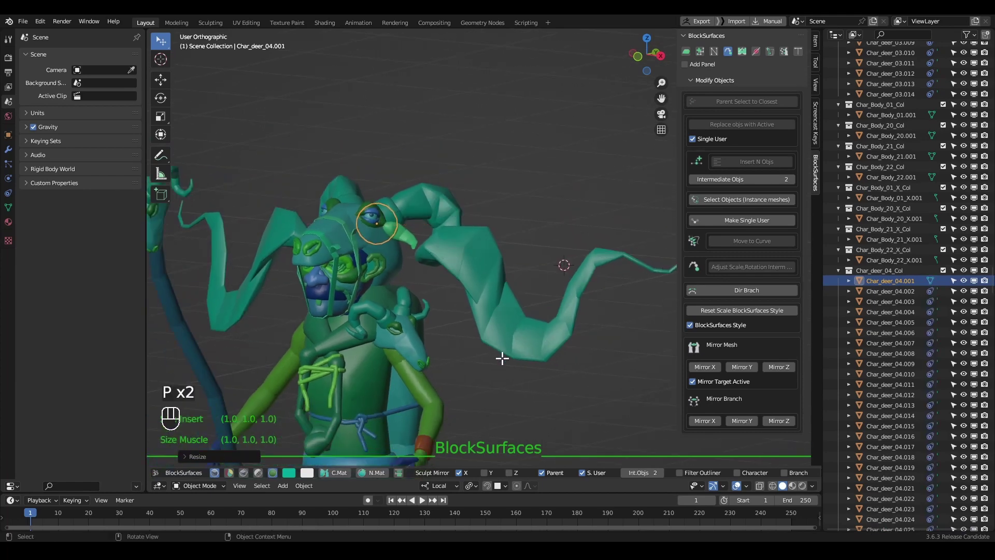
key("g")
left_click(525, 307)
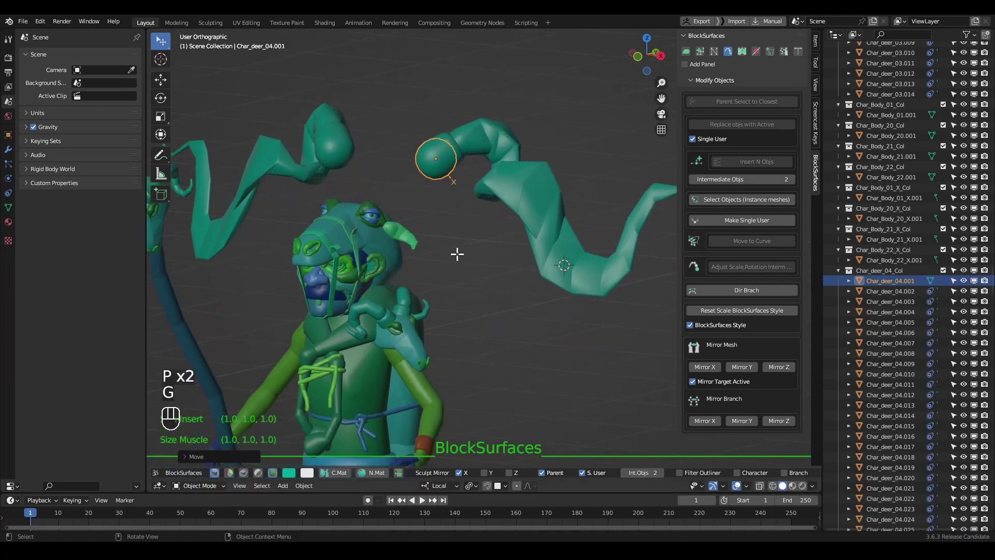
Show the object names and extrude one more block from the horn's base end.
key("ctrl+alt+t")
key("ctrl+alt+t")
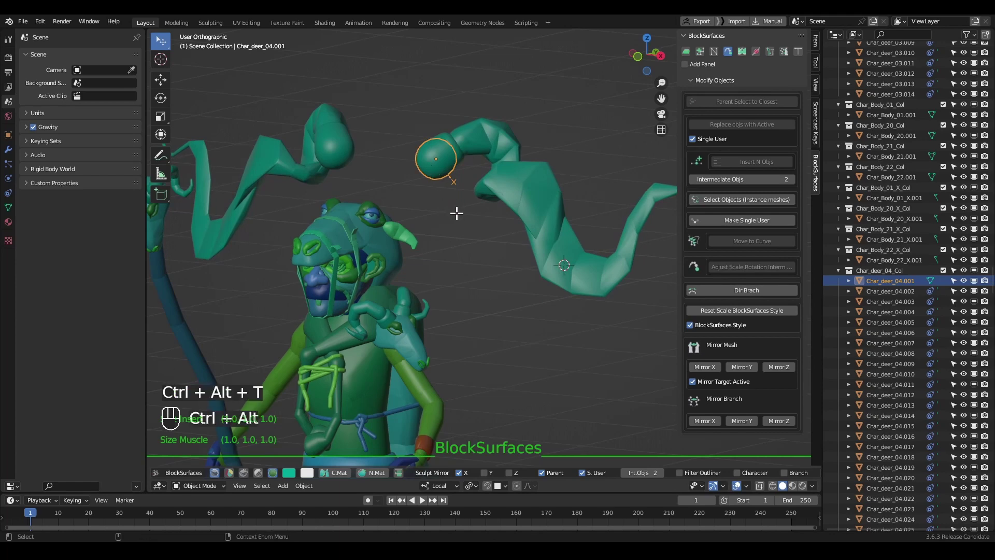
middle_click_drag(456, 213, 472, 189)
scroll(462, 188, "up", 2)
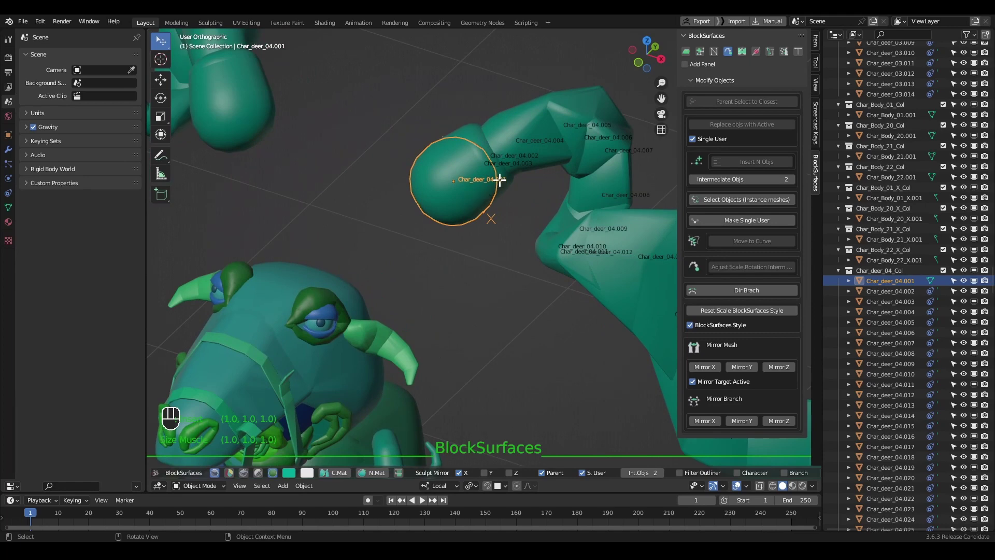
key("e")
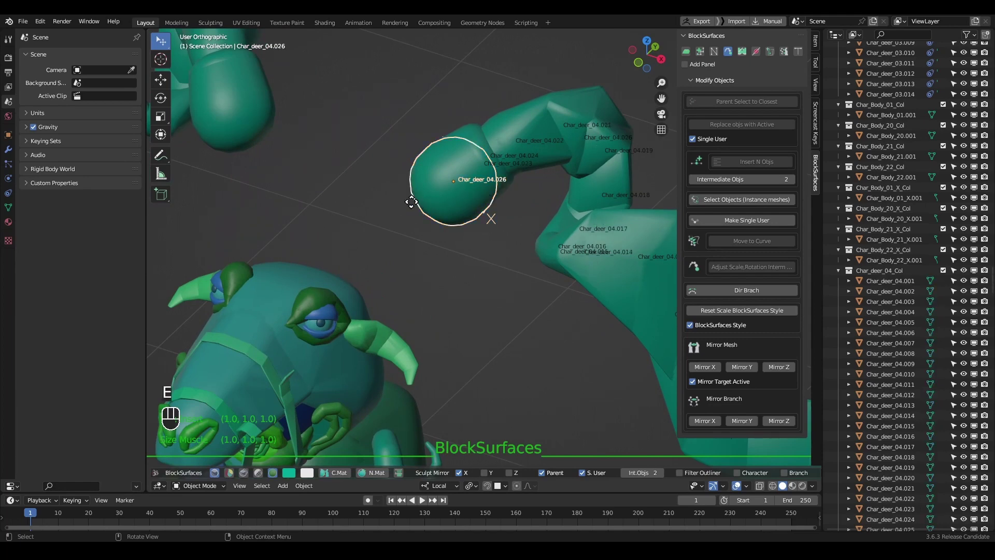
left_click(427, 188)
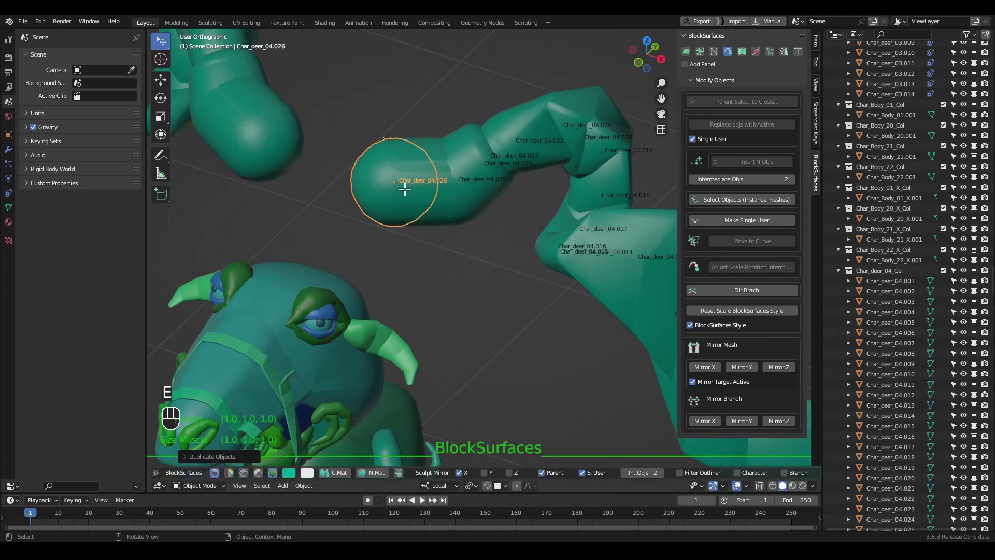
Select the block at the horn's upper bend and extrude an extra block from it toward the lower bend.
right_click_drag(488, 263, 508, 264, "alt")
mouse_move(508, 264)
middle_mouse_down()
mouse_move(527, 260)
mouse_move(502, 249)
middle_mouse_up()
right_click_drag(502, 249, 530, 257, "alt")
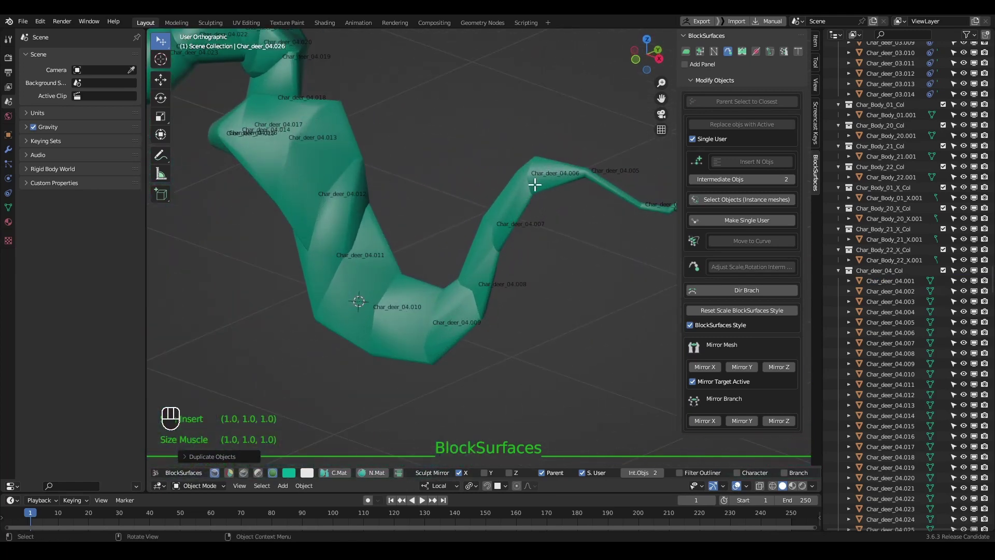
middle_click_drag(531, 216, 540, 249)
right_click_drag(540, 249, 565, 180, "alt")
middle_click_drag(560, 142, 537, 168, "alt")
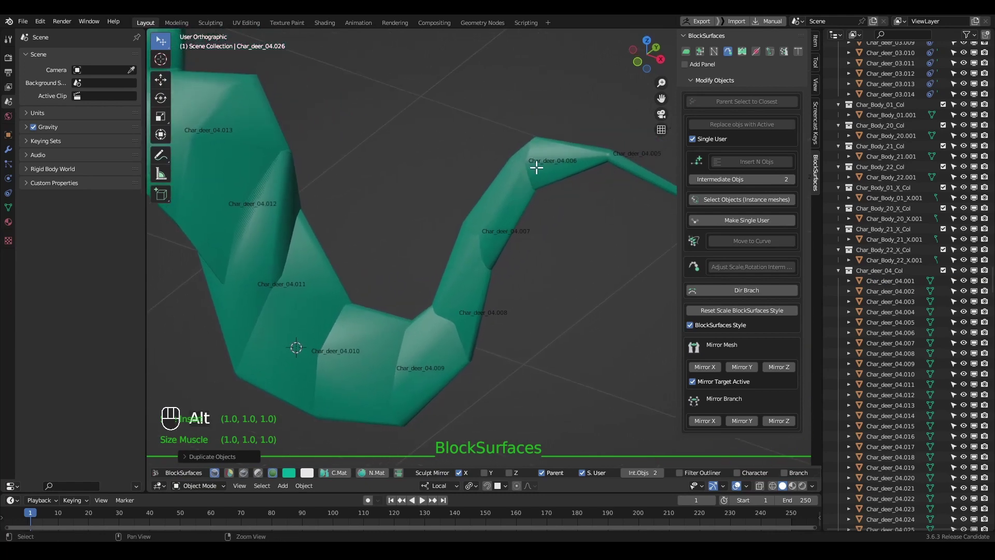
left_click(539, 198)
scroll(539, 197, "up", 2)
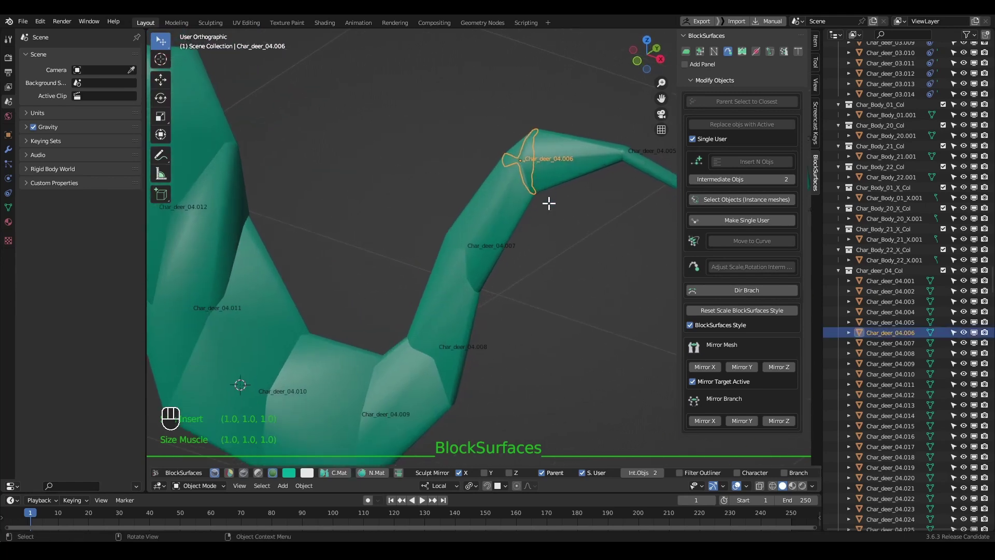
mouse_move(549, 203)
middle_mouse_down()
mouse_move(546, 191)
mouse_move(535, 199)
middle_mouse_up()
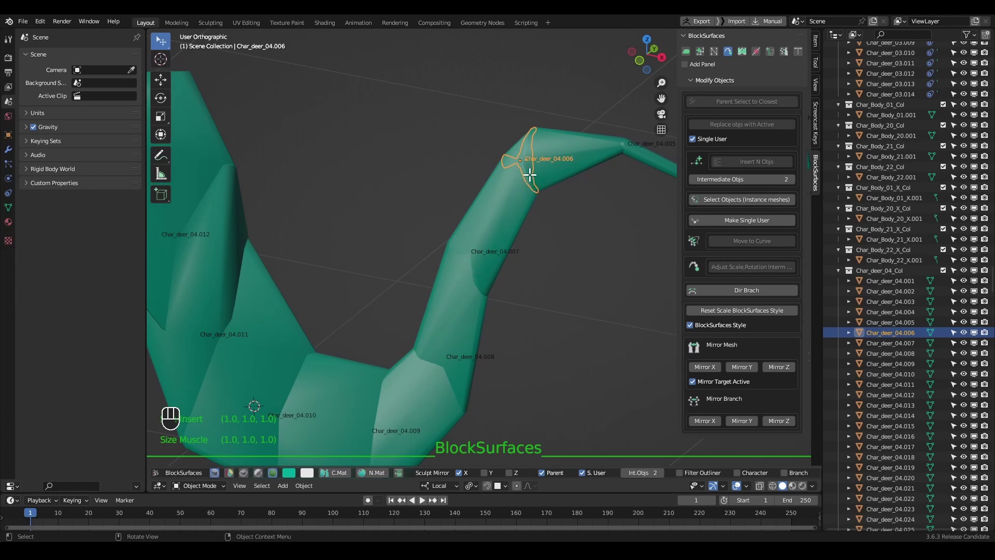
key("e")
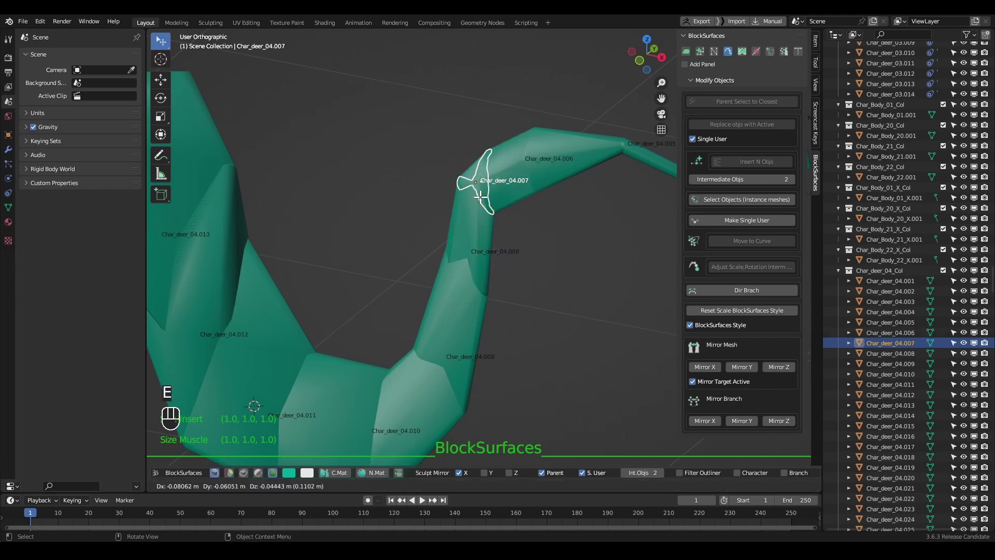
left_click(477, 201)
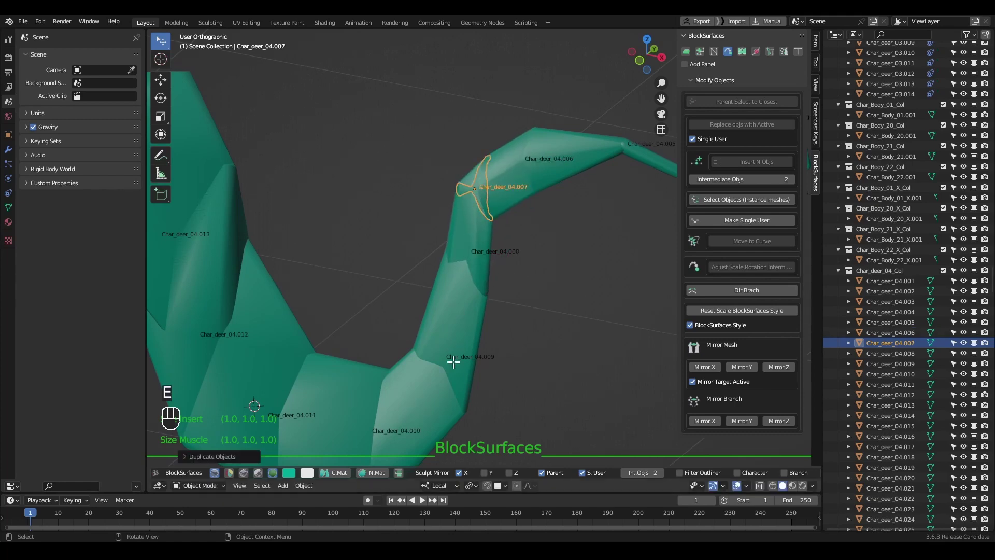
Select the block between the upper bend and the tip, extrude a block back toward the bend, and scale the new block up.
left_click(618, 149)
middle_click_drag(617, 166, 532, 200)
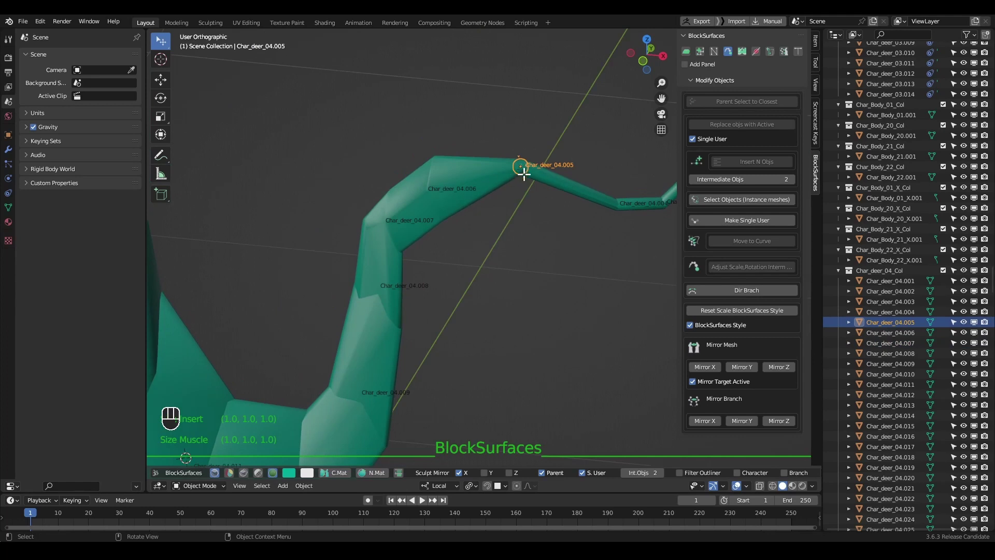
key("e")
left_click(469, 166)
key("s")
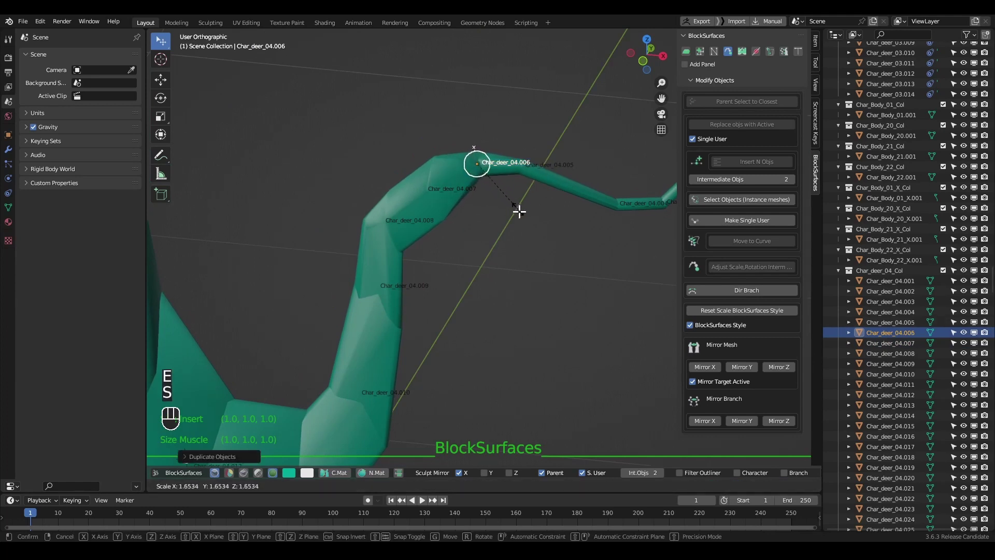
left_click(492, 177)
key("ctrl+alt")
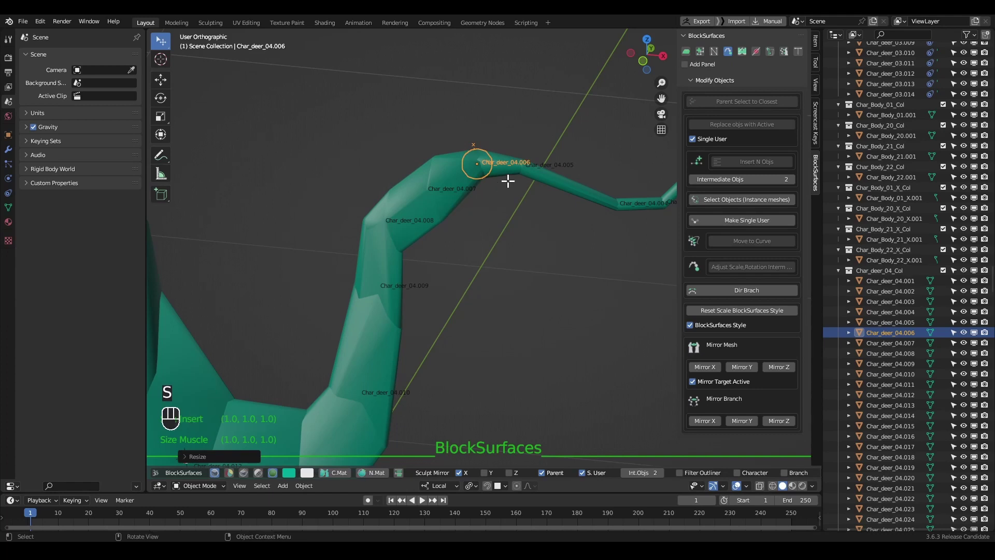
Reverse the branch direction from the block just past the upper bend and extrude three blocks from it toward the horn's tip.
middle_click_drag(604, 205, 584, 211)
left_click(616, 217)
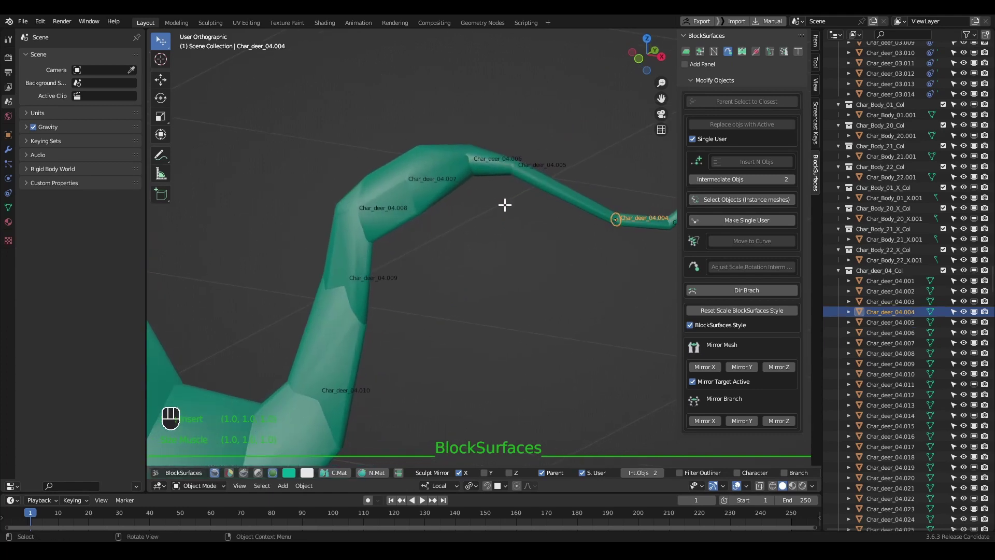
left_click(513, 167)
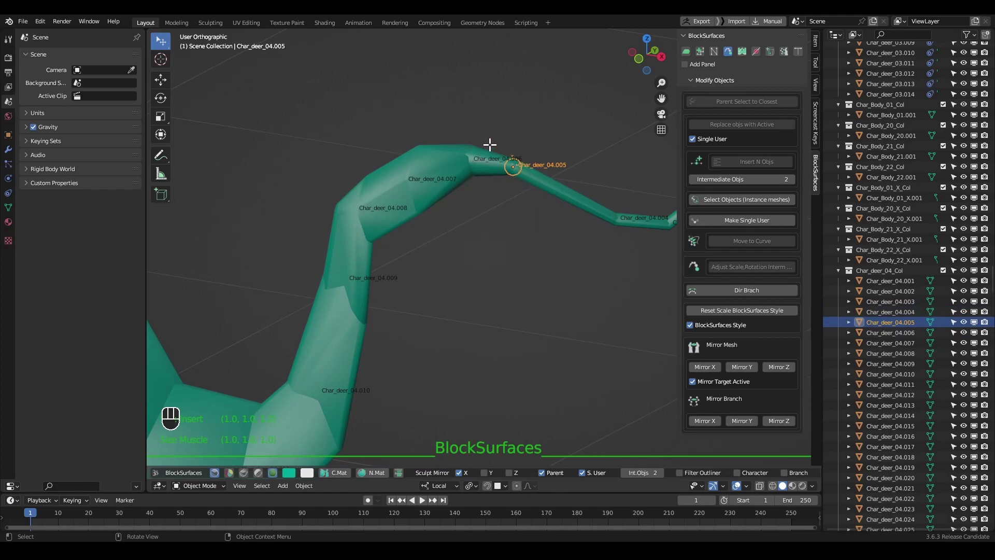
key("ctrl+alt")
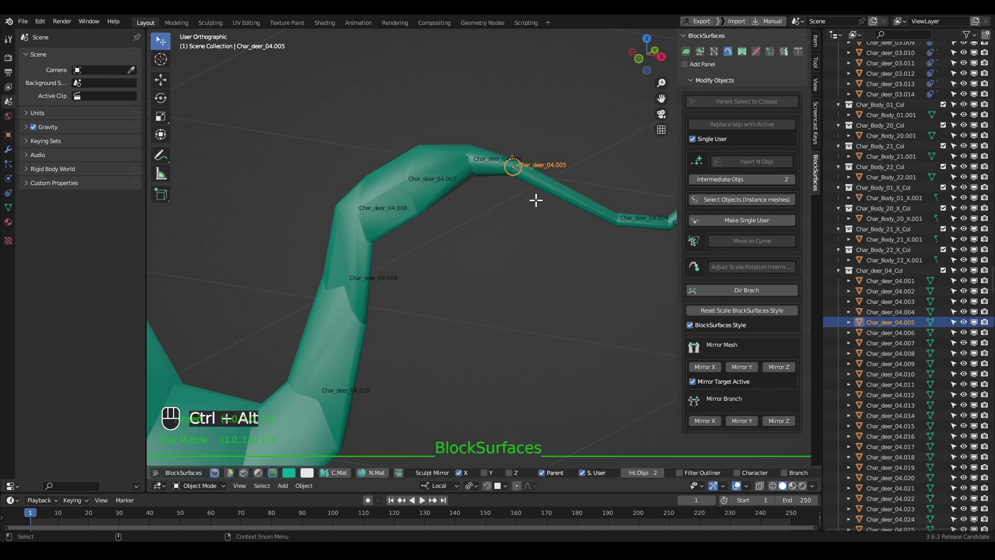
left_click_drag(534, 201, 500, 252, "ctrl+alt")
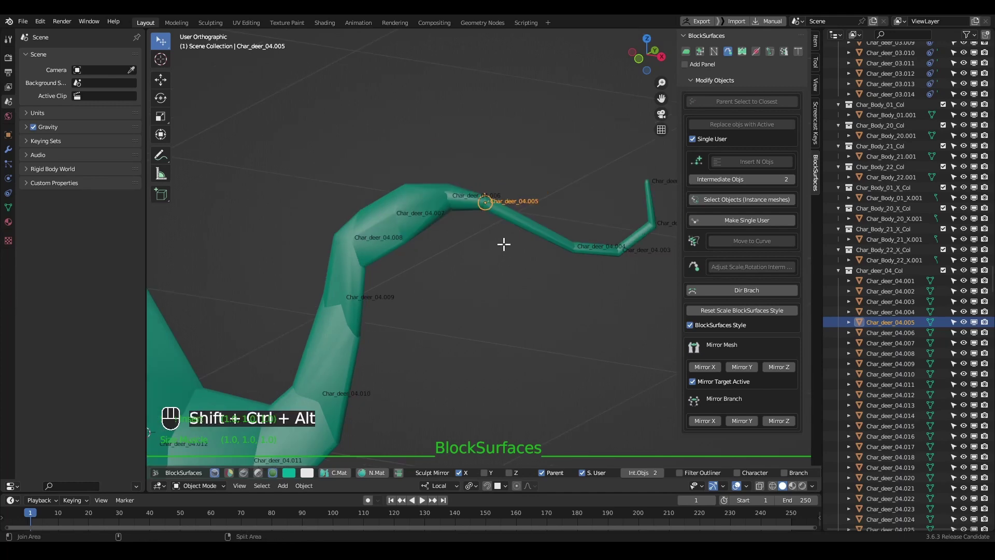
key("shift+ctrl+alt+d")
key("e")
key("e")
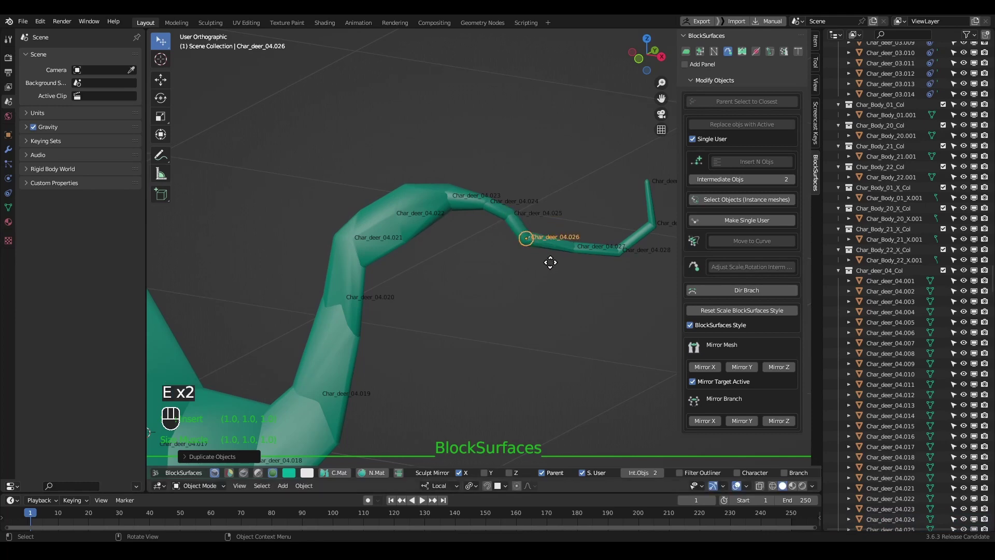
key("e")
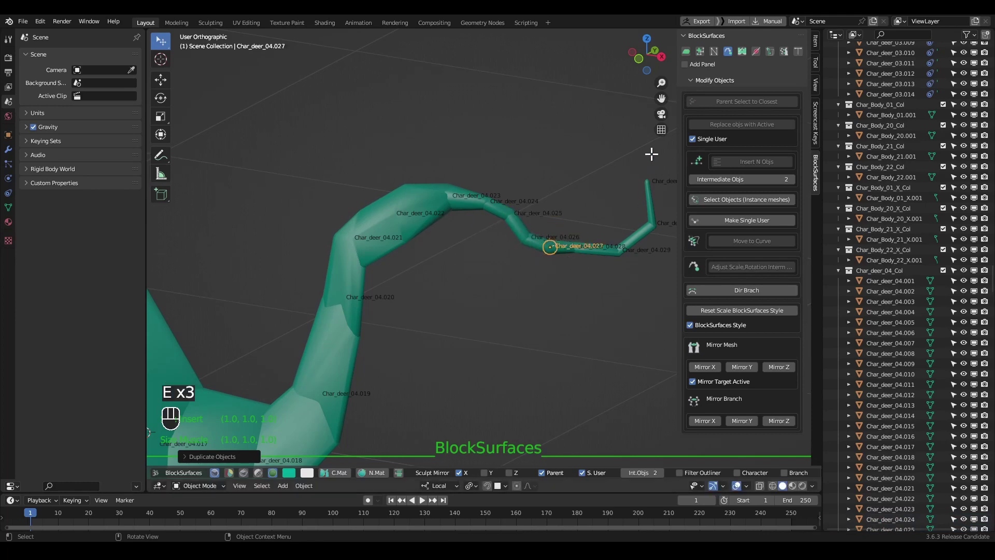
Undo the recent BlockSurface deletion and leave nothing selected.
key("ctrl+alt+x")
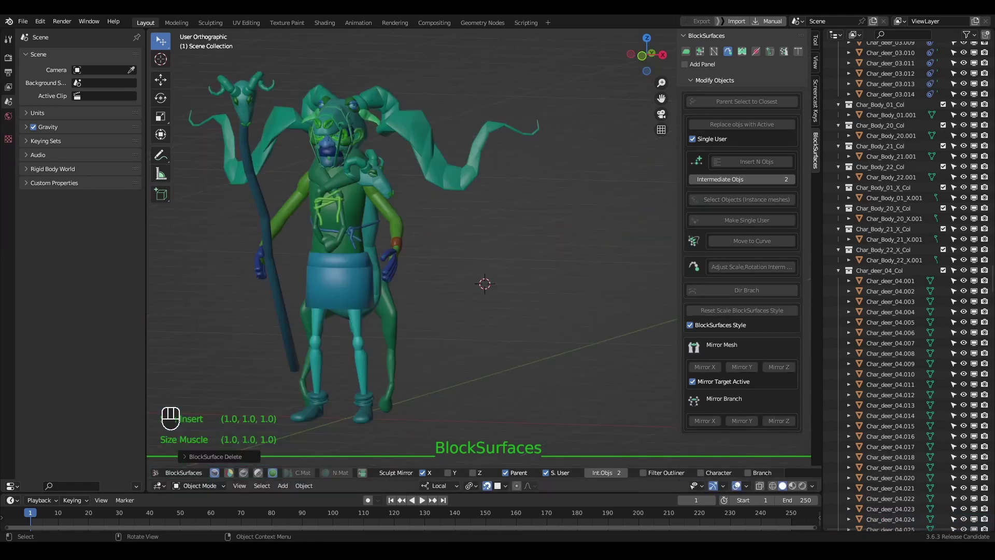
key("shift+ctrl+z")
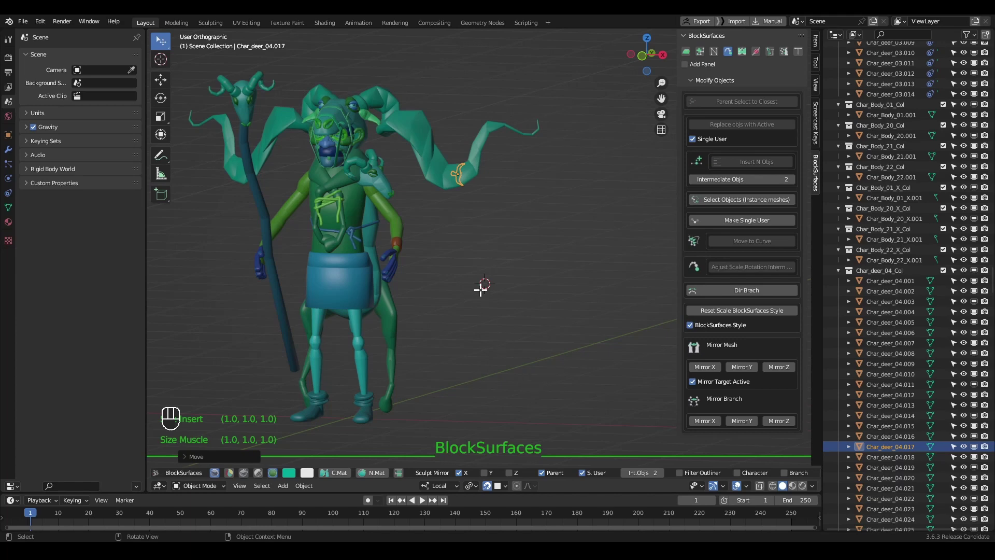
left_click(519, 313)
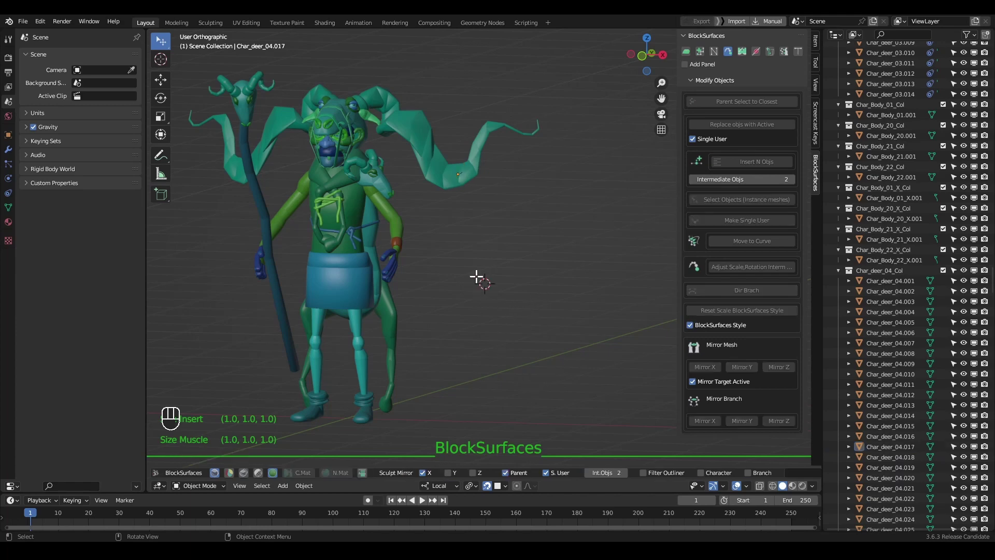
Add a new spherical block at the 3D cursor beside the character and scale it down to about two-thirds.
key("k")
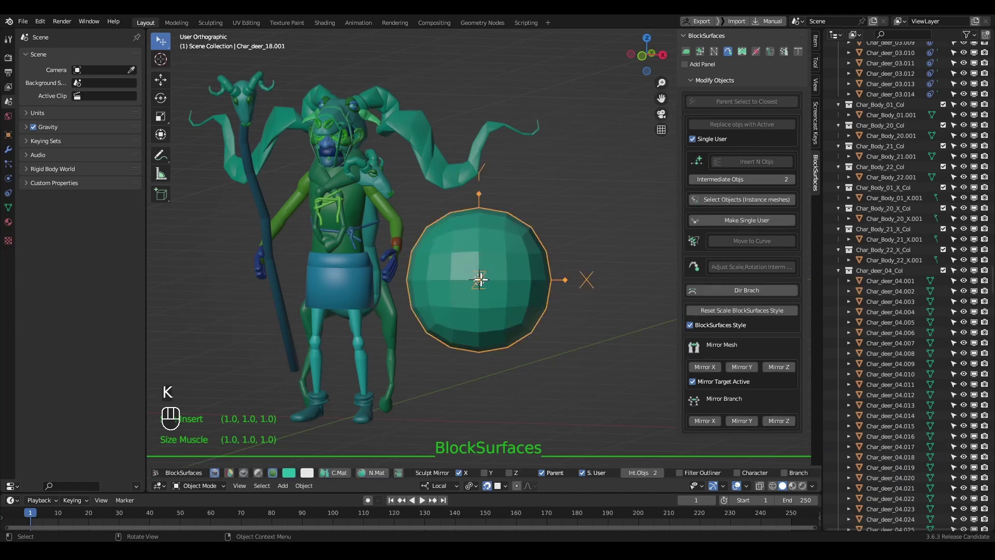
key("alt")
key("alt")
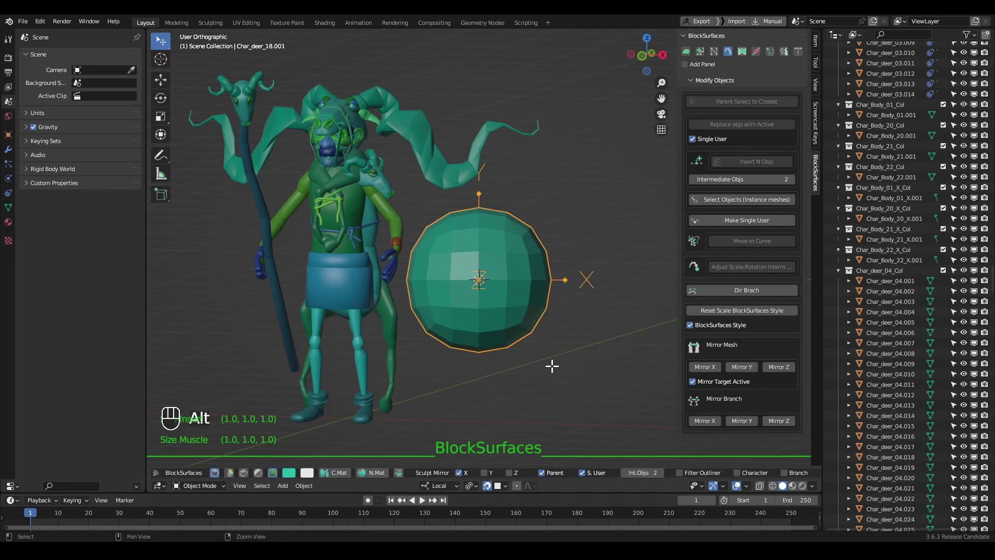
key("s")
left_click(555, 344)
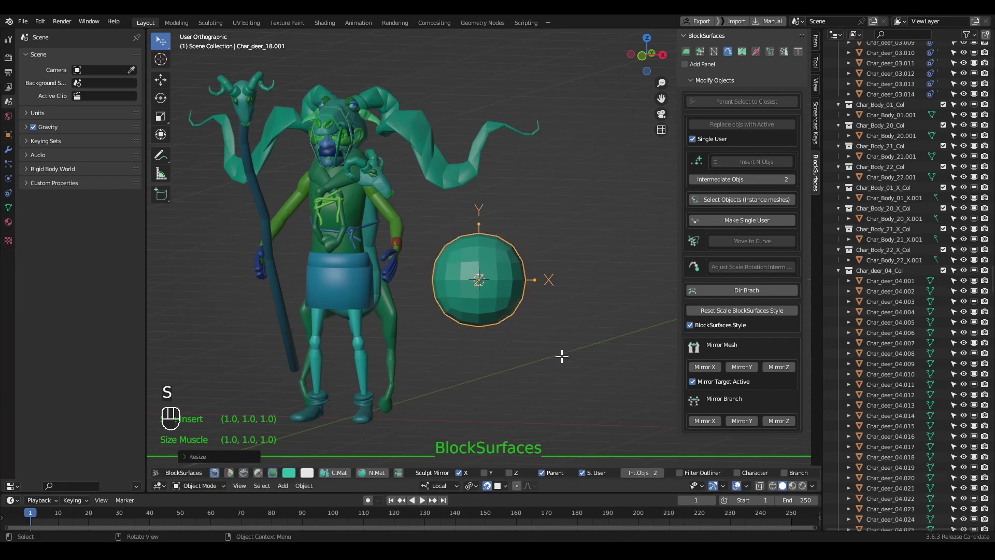
Squash the new spherical block along its X and Z axes, then scale it uniformly down to about one third.
key("s")
key("x")
left_click(572, 399)
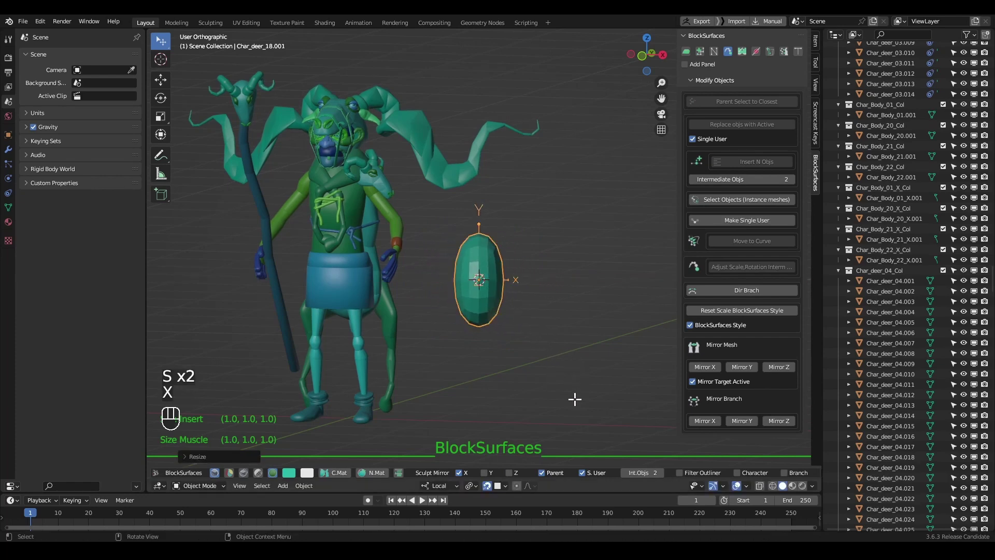
middle_click_drag(573, 362, 540, 319)
key("s")
key("z")
left_click(515, 322)
key("s")
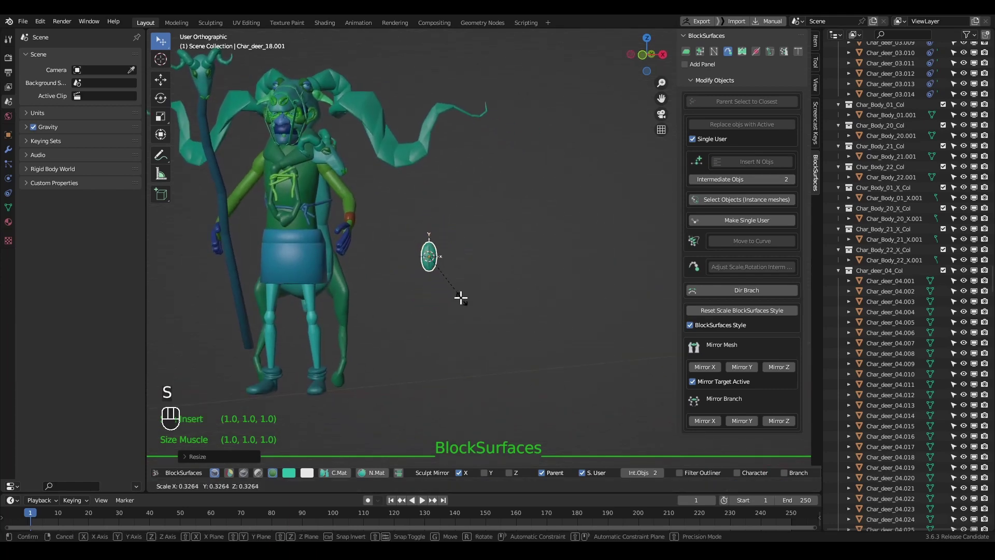
left_click(453, 293)
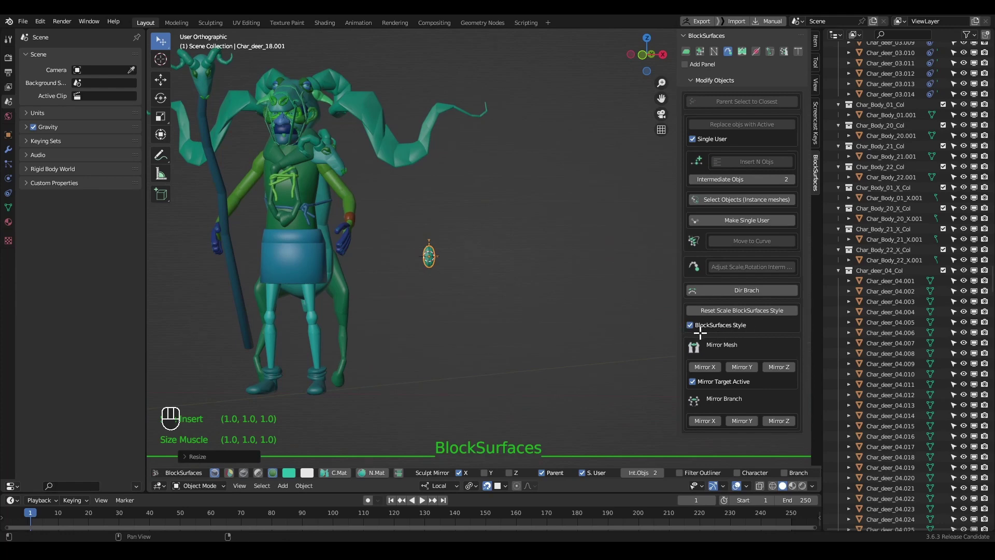
Reset the block's scale with BlockSurfaces Style, clear it to 1.0 with that option off, and check its transform values.
middle_click_drag(596, 311, 474, 258, "alt")
key("alt+s")
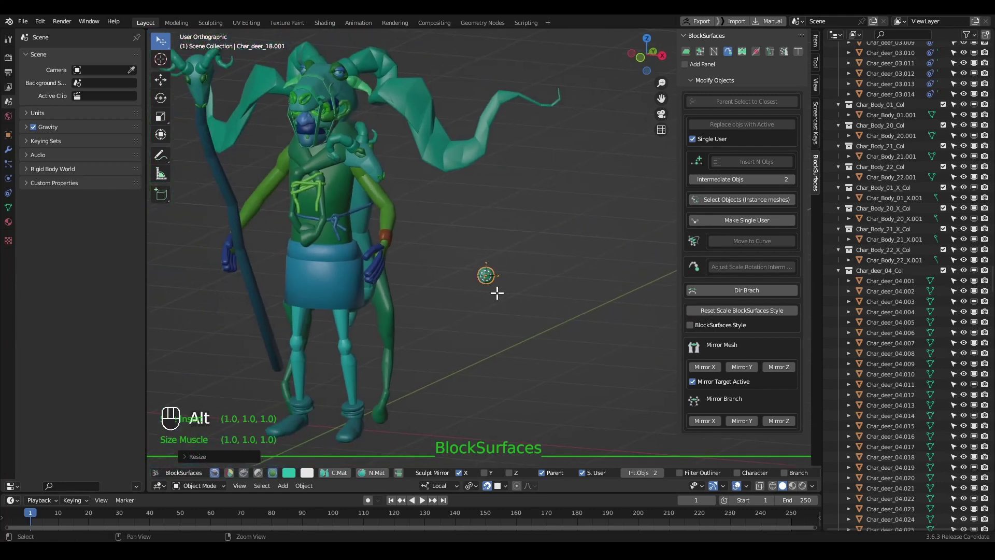
key("alt+s")
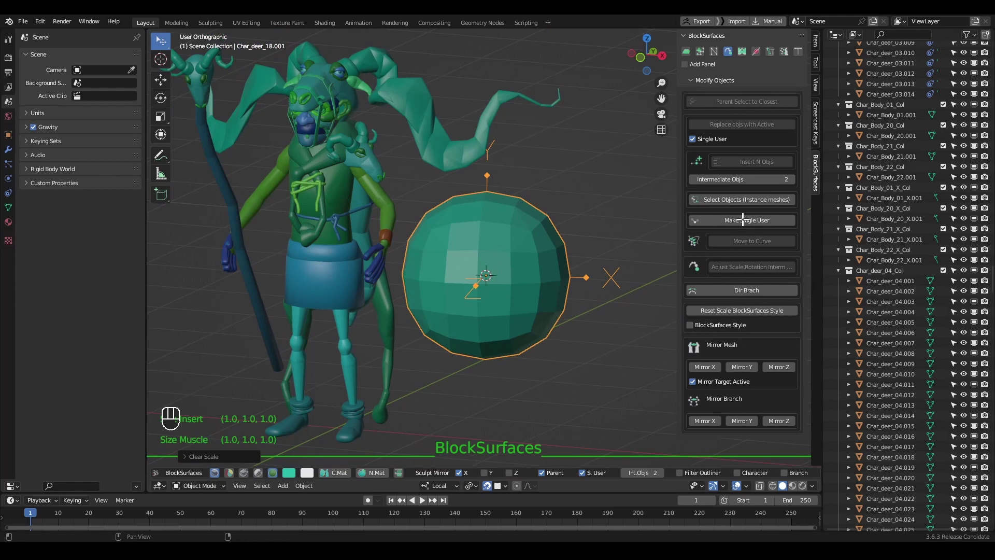
left_click(815, 56)
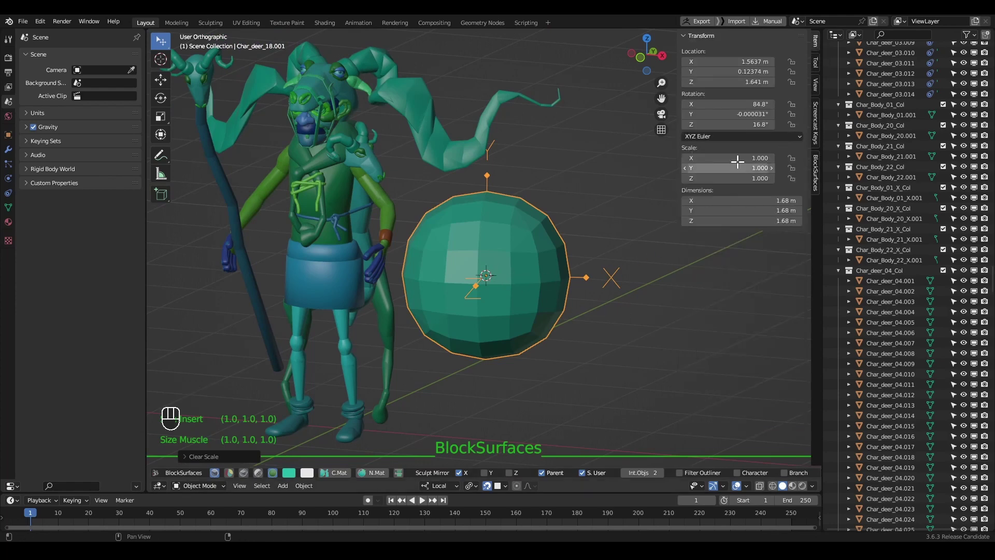
left_click(815, 169)
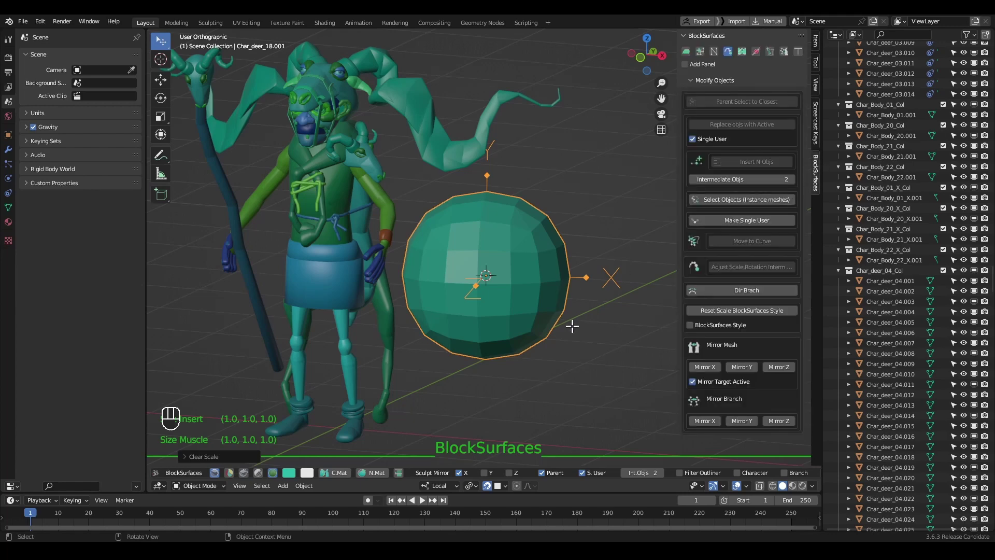
Select the block just above the character's knee, scale it down uniformly, and narrow it along X.
middle_click_drag(433, 360, 418, 280, "shift")
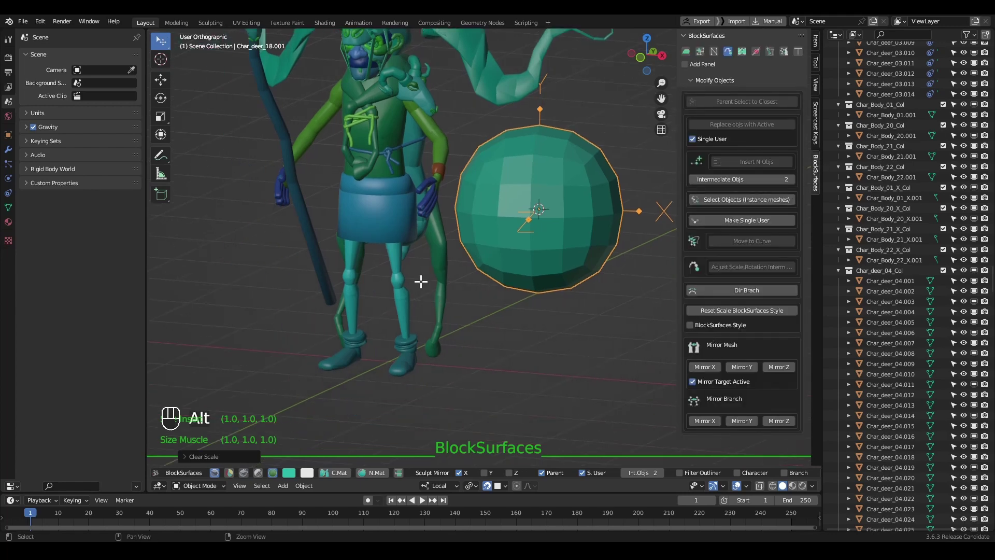
scroll(404, 278, "up", 2)
left_click(398, 263, "alt")
scroll(398, 263, "up", 2)
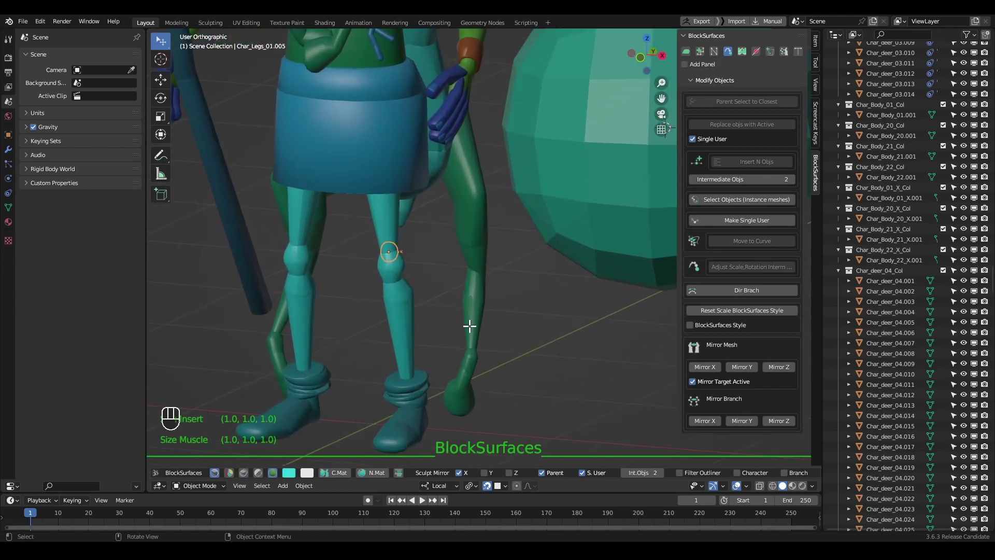
key("s")
key("x")
key("Escape")
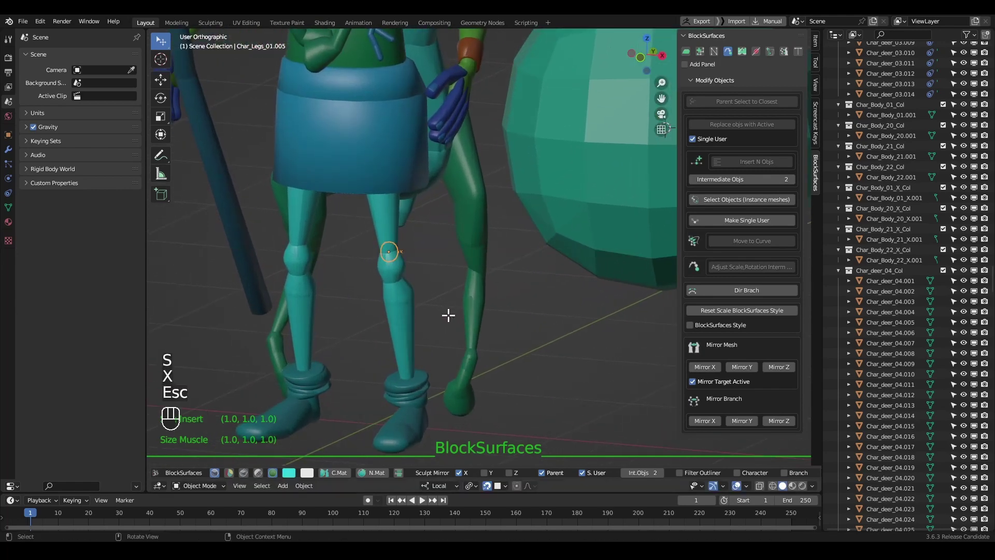
key("shift+ctrl+alt+p")
key("s")
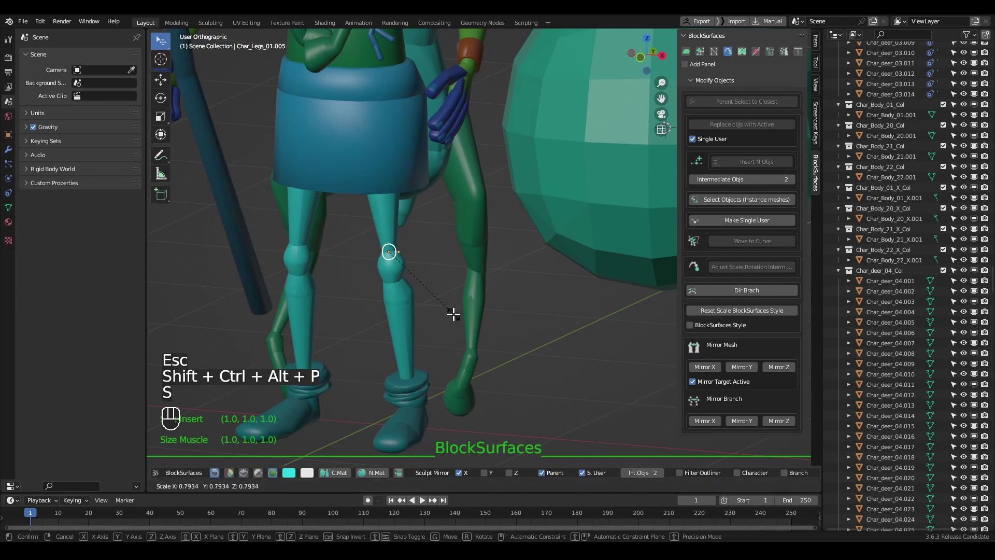
left_click(453, 316)
key("s")
key("x")
left_click(473, 324)
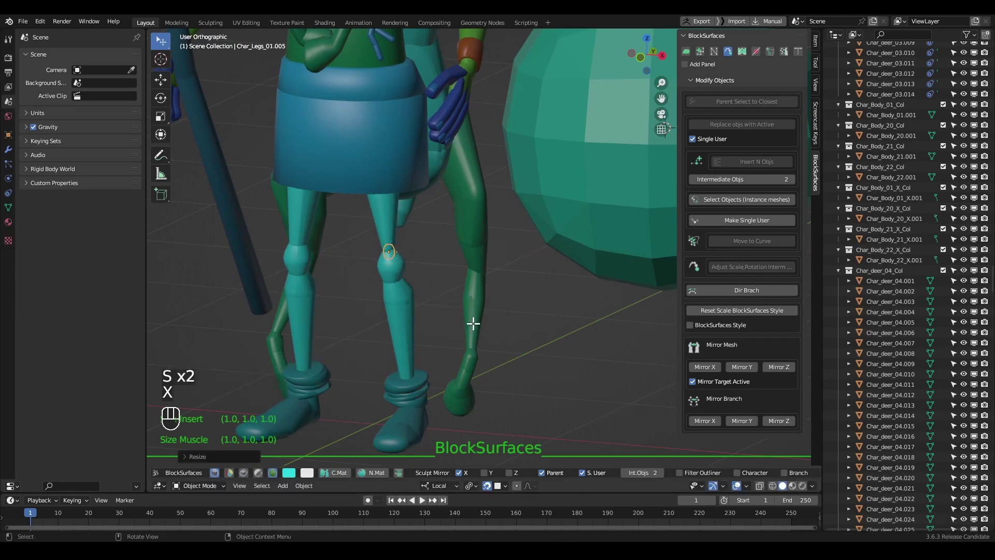
Clear the knee block's scale with BlockSurfaces Style off, try rescaling it, and undo the scale reset.
key("alt+s")
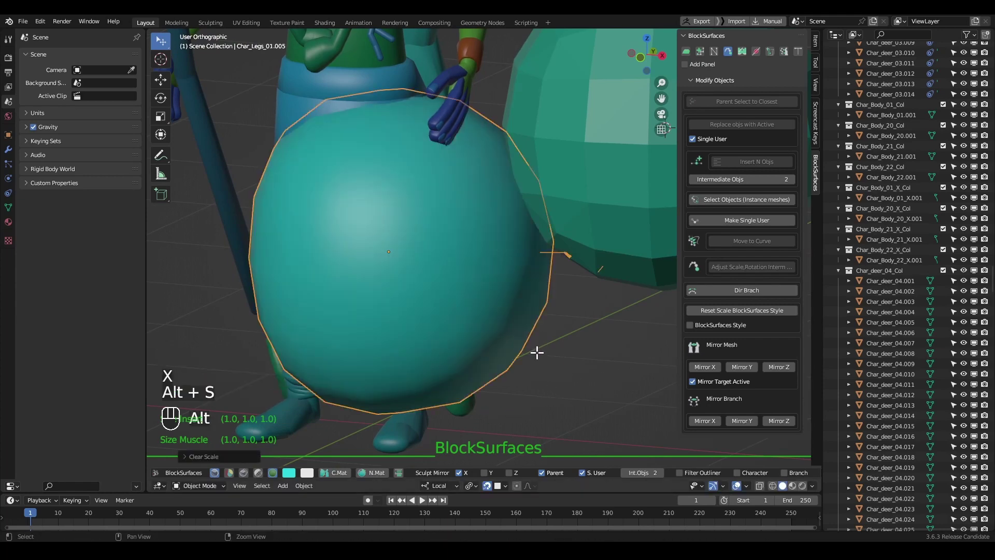
middle_click_drag(429, 275, 587, 349)
key("s")
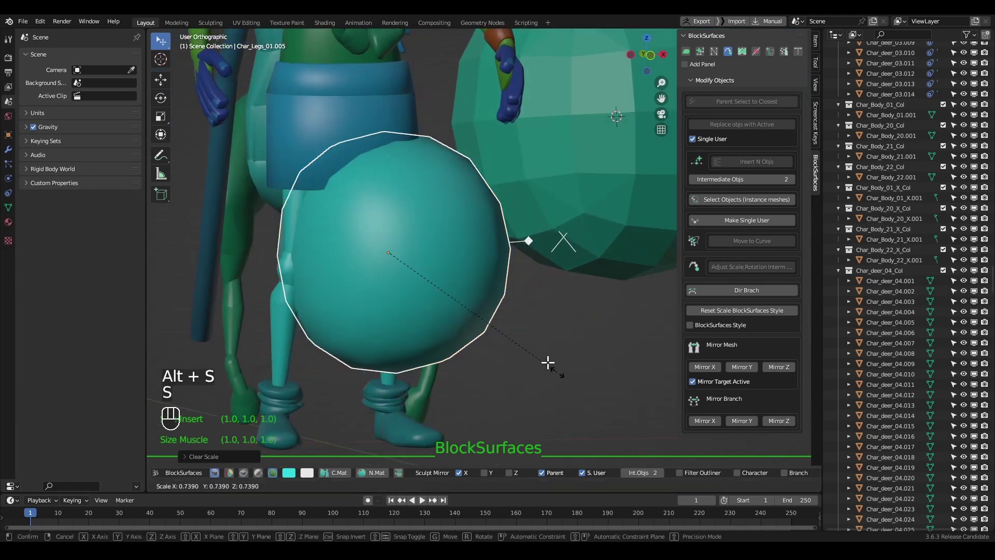
key("Escape")
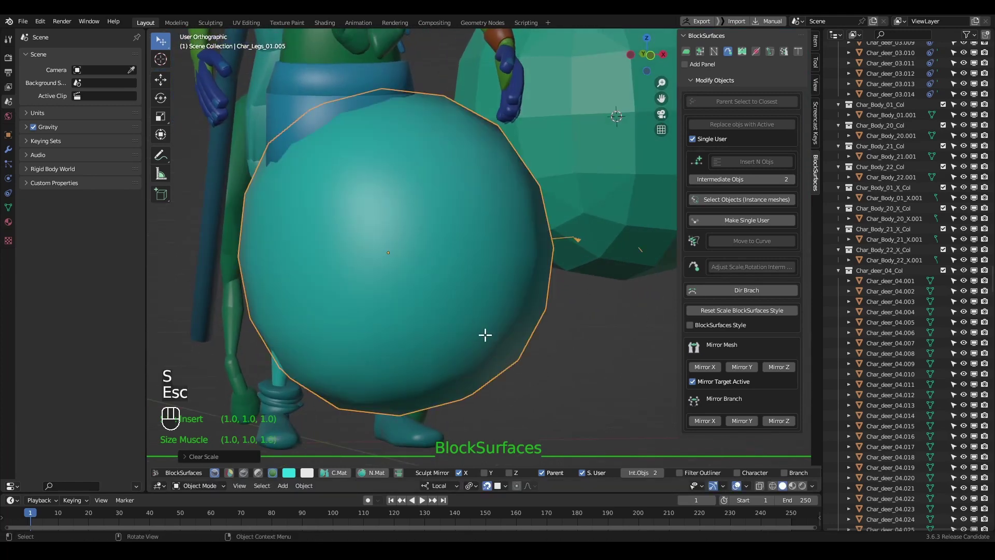
key("s")
key("Escape")
key("ctrl+z")
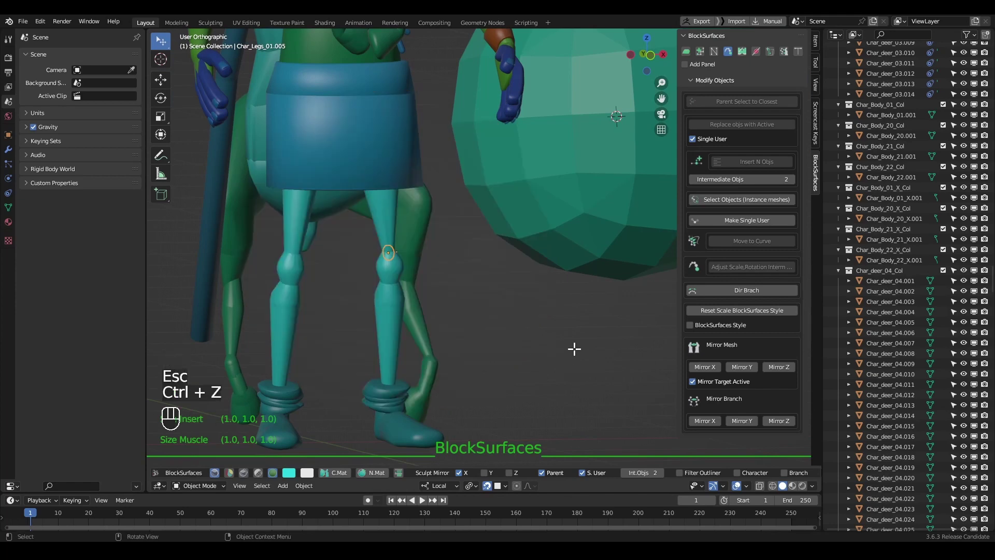
Turn BlockSurfaces Style back on and reset the knee block's scale with it.
left_click(707, 326)
middle_click_drag(565, 331, 498, 327)
right_click_drag(440, 316, 518, 362, "alt")
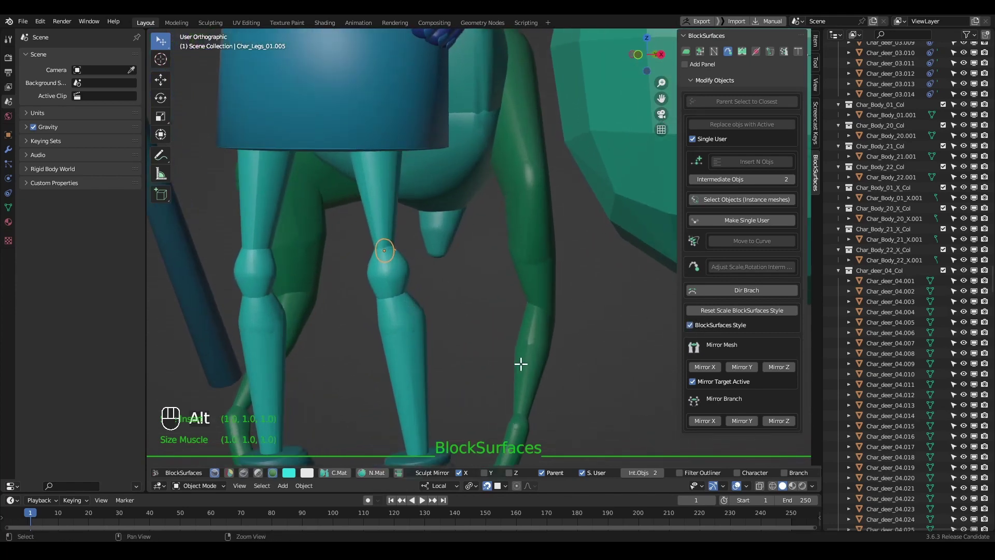
key("alt+s")
middle_click_drag(460, 265, 440, 251)
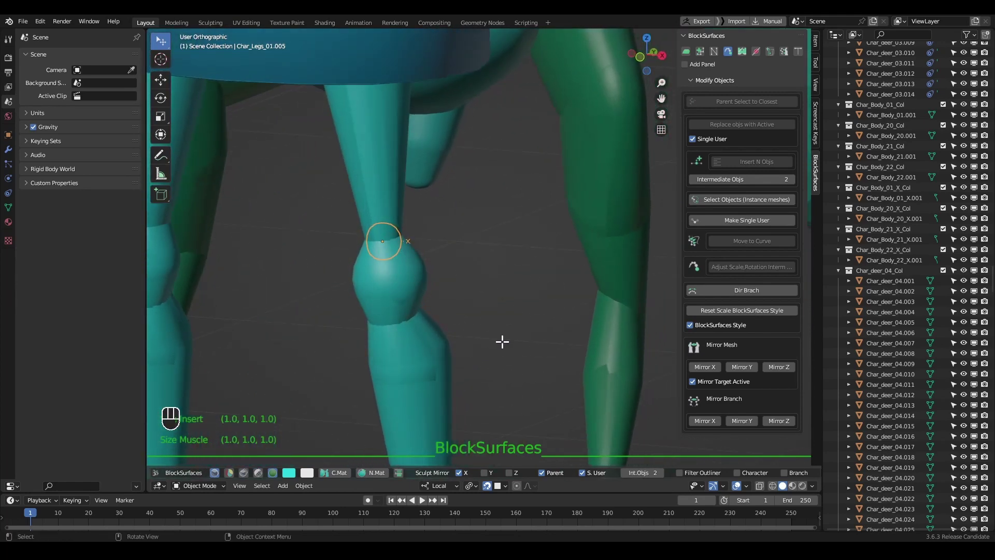
middle_click_drag(427, 268, 469, 280)
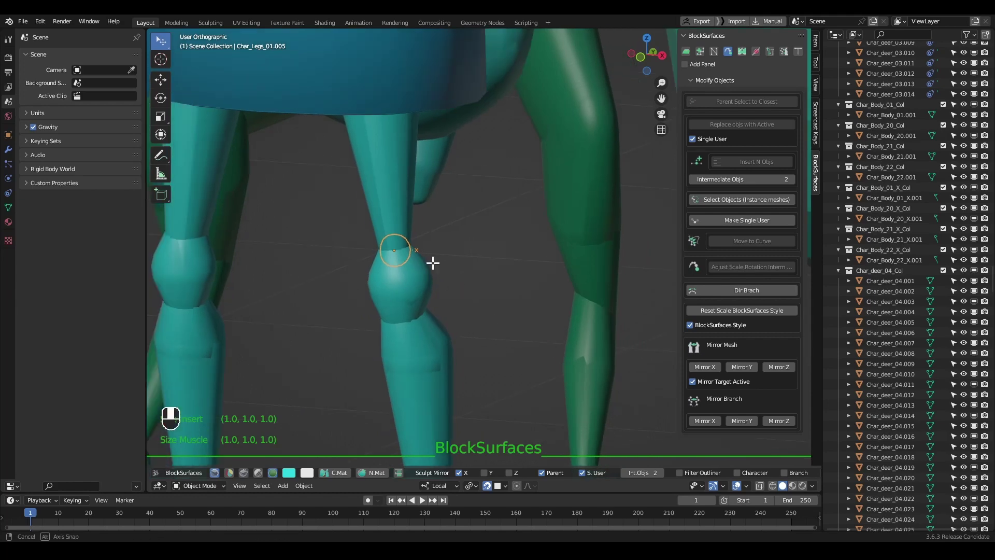
Select the large spherical block beside the character and delete its branch by active object.
middle_click_drag(434, 263, 576, 251)
scroll(576, 251, "down", 5)
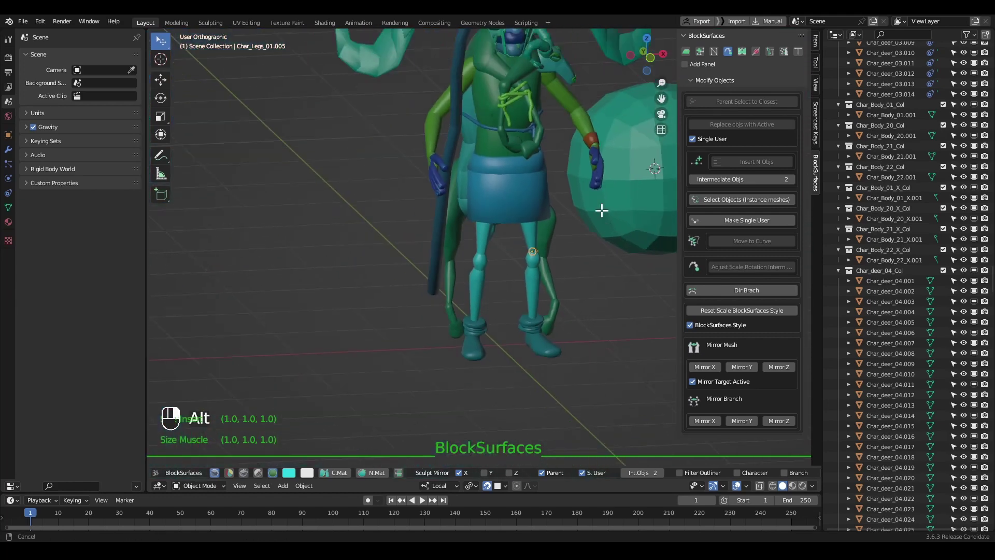
middle_click_drag(599, 211, 389, 300)
left_click(499, 294)
key("x")
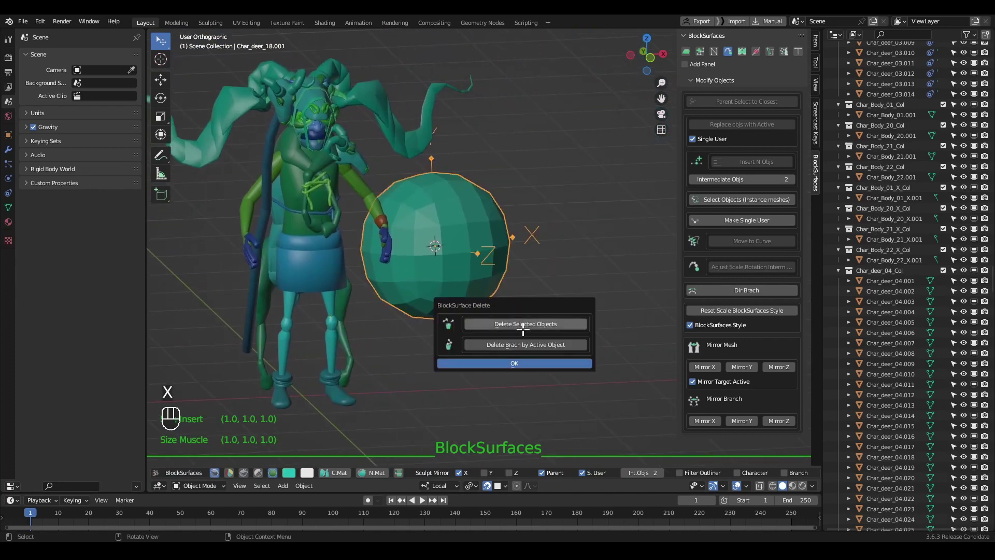
left_click(534, 347)
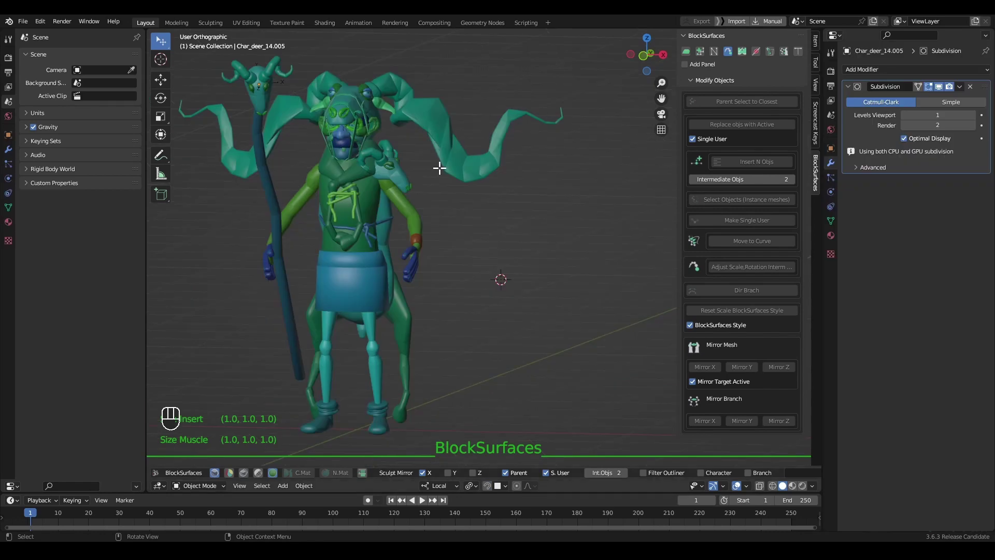
Box-select the animal head on top of the staff and isolate the staff's linked blocks in local view.
left_click_drag(440, 168, 426, 110)
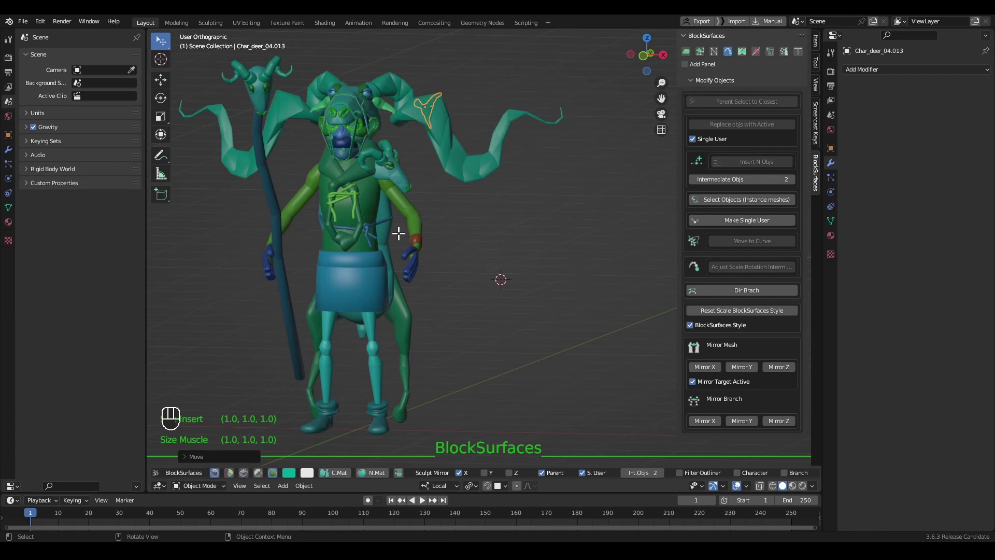
middle_click_drag(382, 218, 387, 149, "alt")
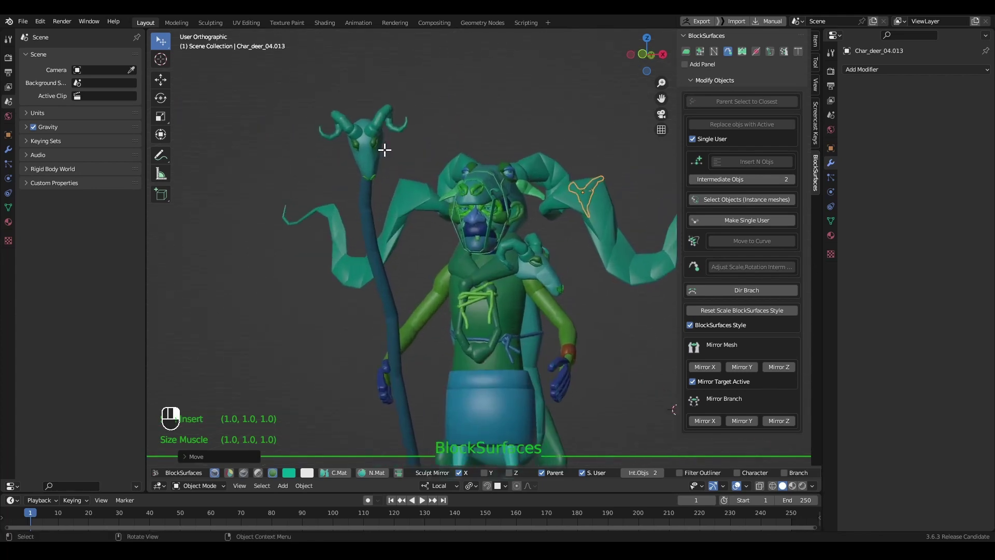
key("b")
left_click_drag(404, 91, 360, 167)
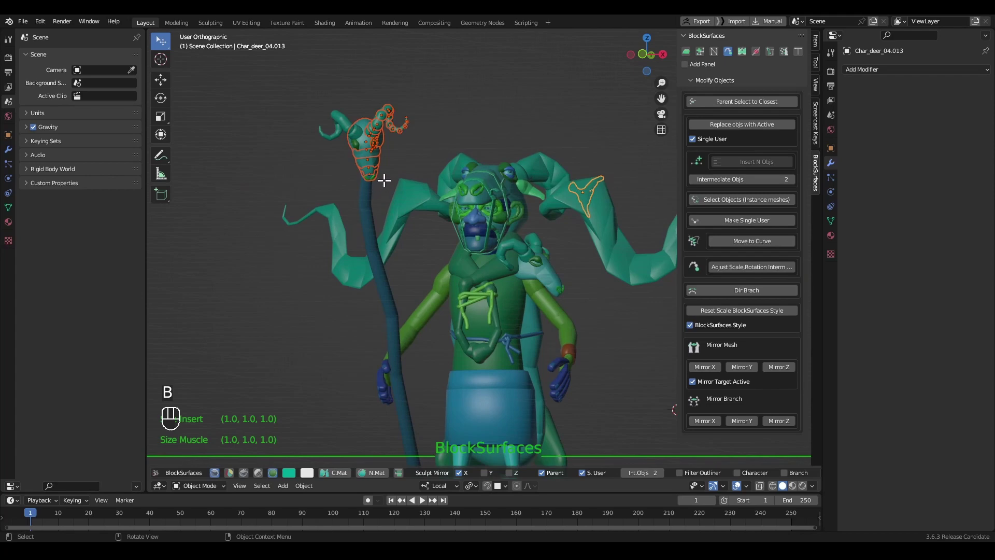
key("ctrl+alt+l")
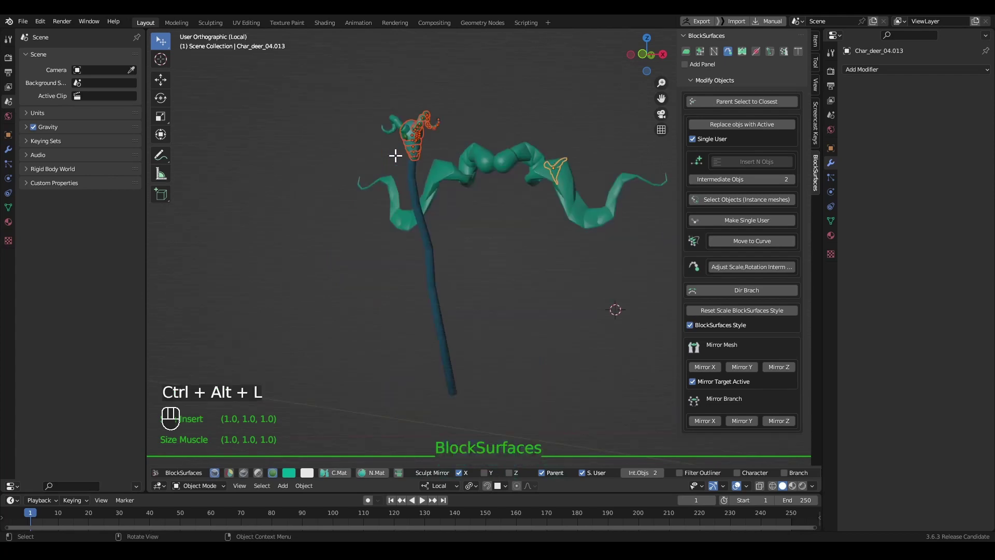
key("b")
left_click_drag(446, 100, 400, 161)
key("ctrl+alt+l")
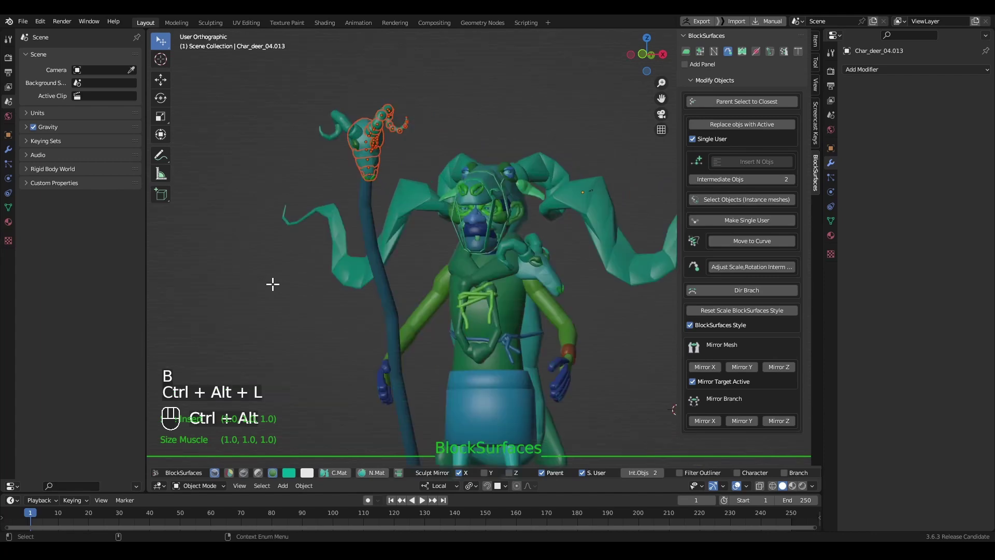
key("ctrl+alt+l")
Select an eye block and a horn block on the staff's head and toggle off their X mesh mirroring.
left_click_drag(274, 284, 497, 215, "alt")
left_click(461, 180)
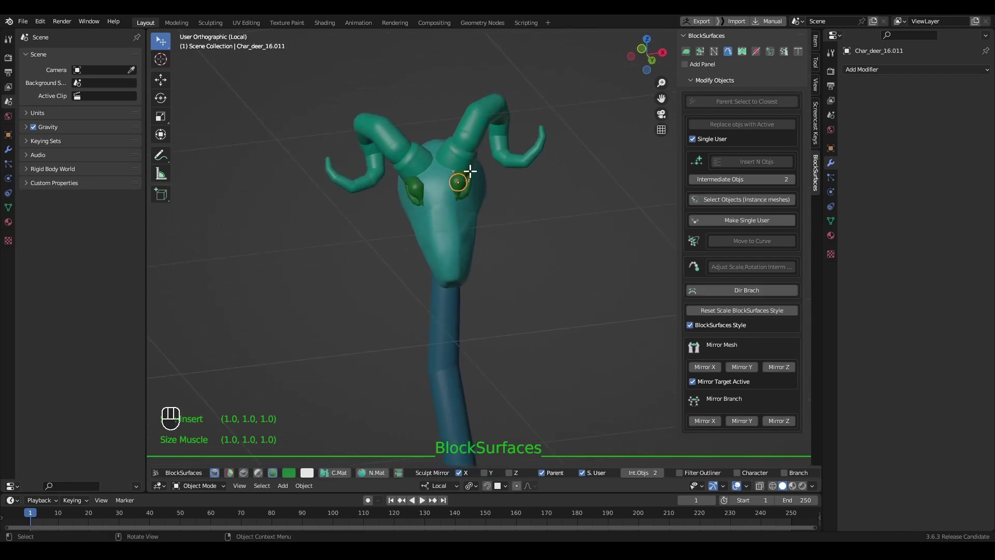
left_click(471, 140, "shift")
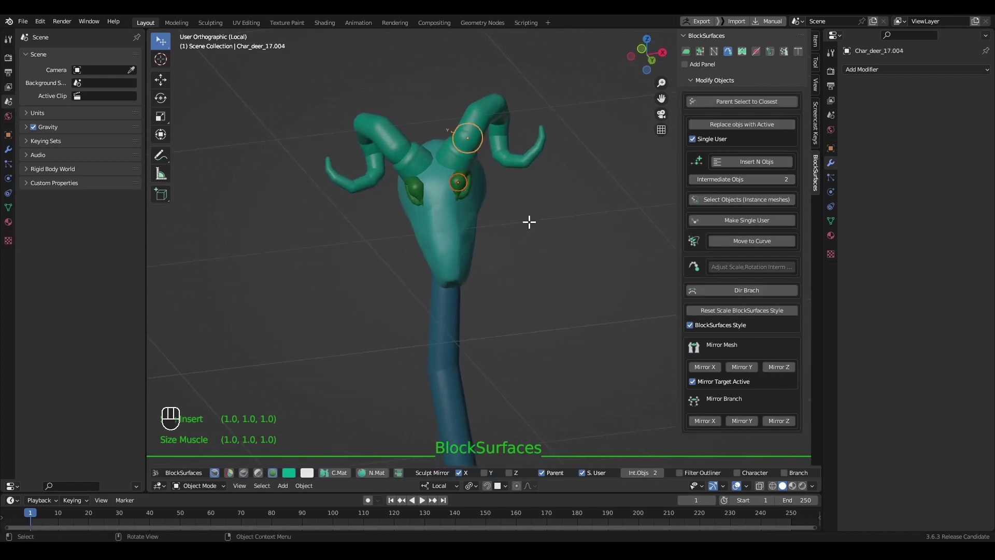
left_click(702, 367)
left_click_drag(555, 293, 474, 152, "alt")
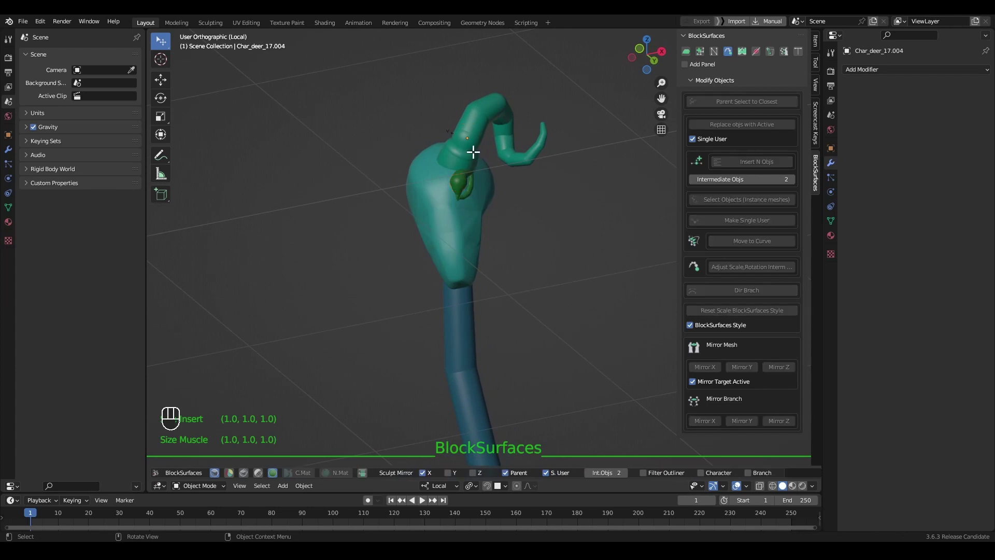
Select the block at the base of the staff head's horn, then the large head block.
left_click(473, 152)
key("Left")
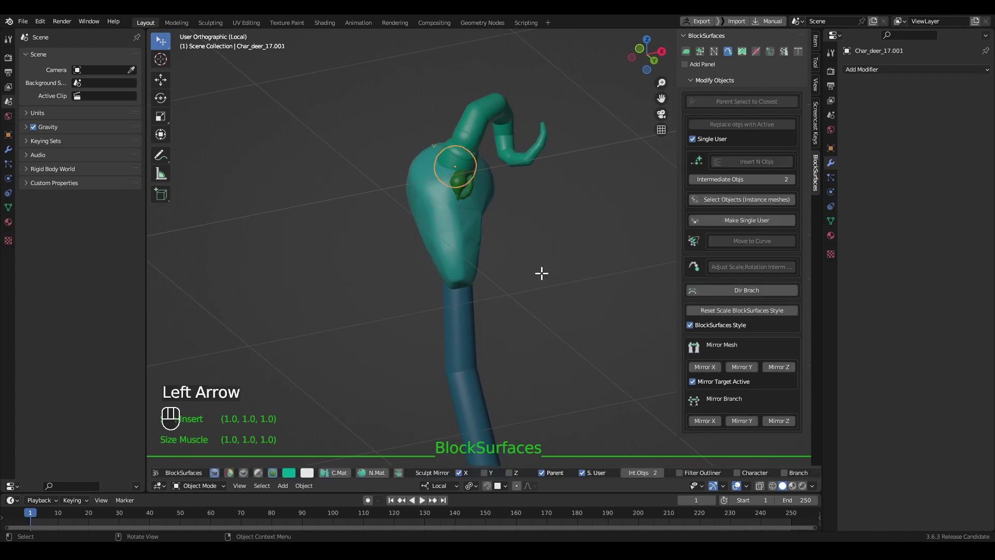
left_click(467, 205)
key("r")
key("Escape")
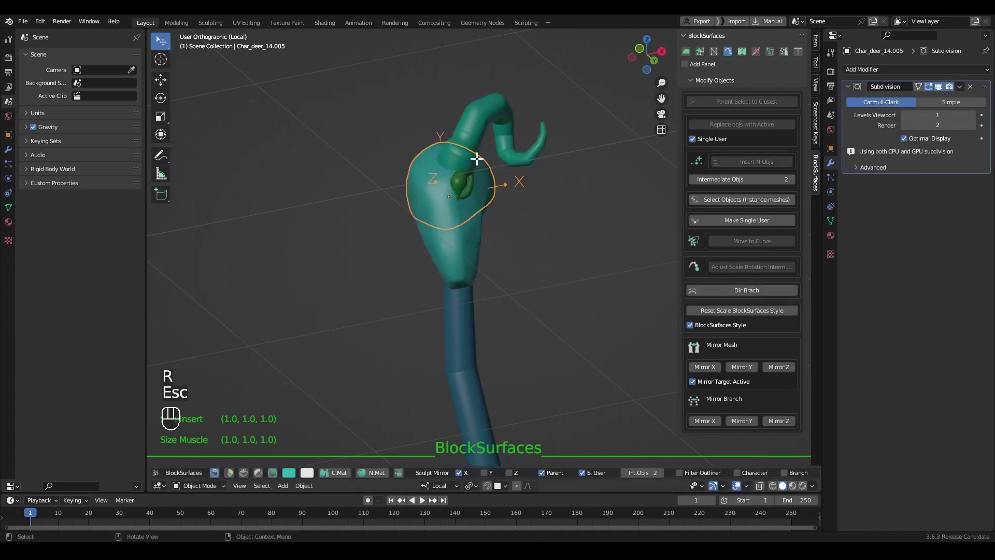
Try to detach the horn block and the eye block from the staff's head, then test-move the head block.
left_click(469, 130)
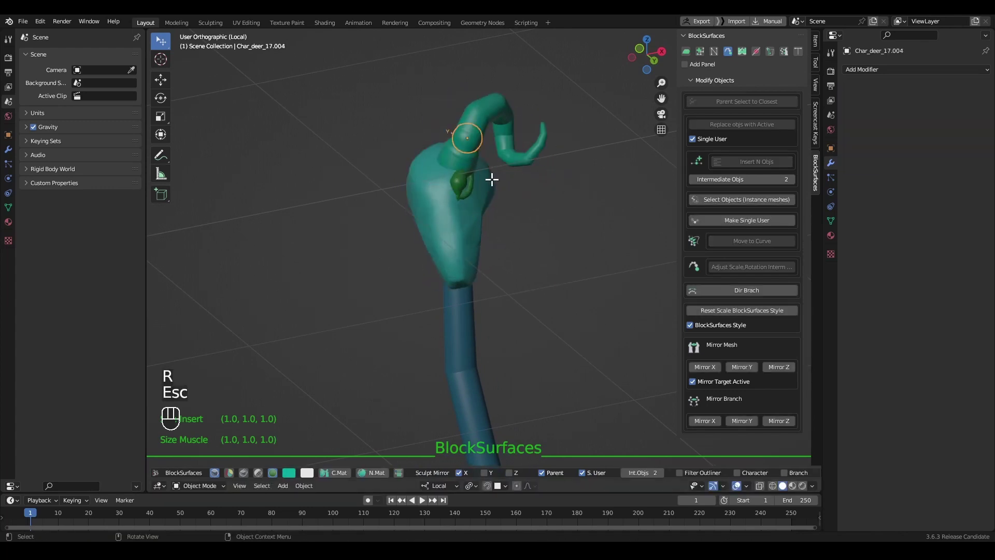
key("ctrl+alt+Right")
left_click(459, 180, "ctrl+alt")
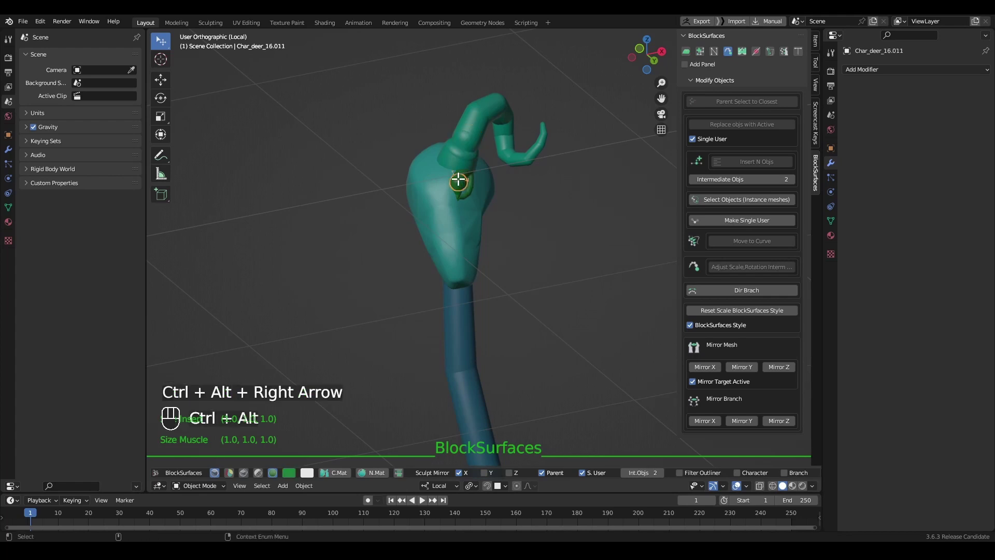
key("ctrl+alt+Right")
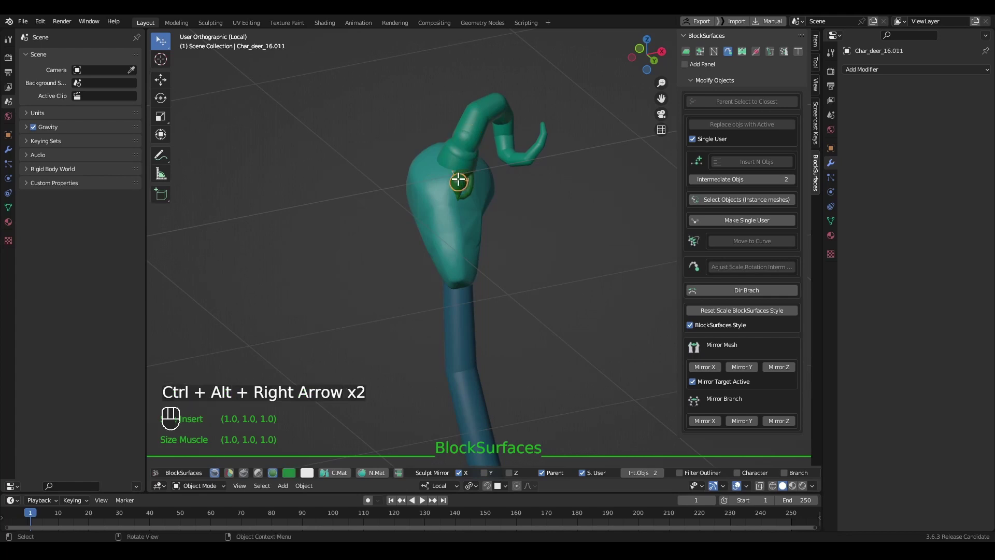
left_click(495, 253)
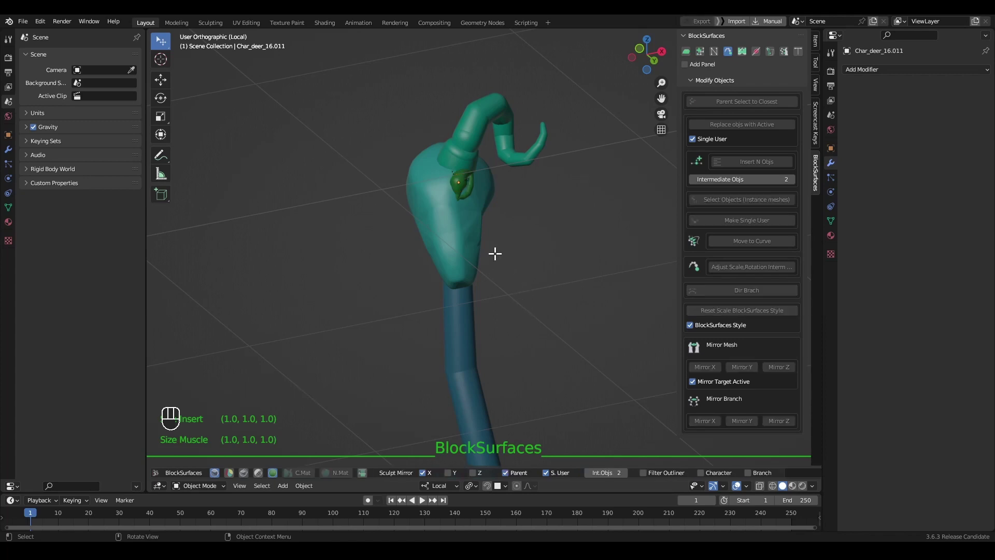
left_click(434, 179)
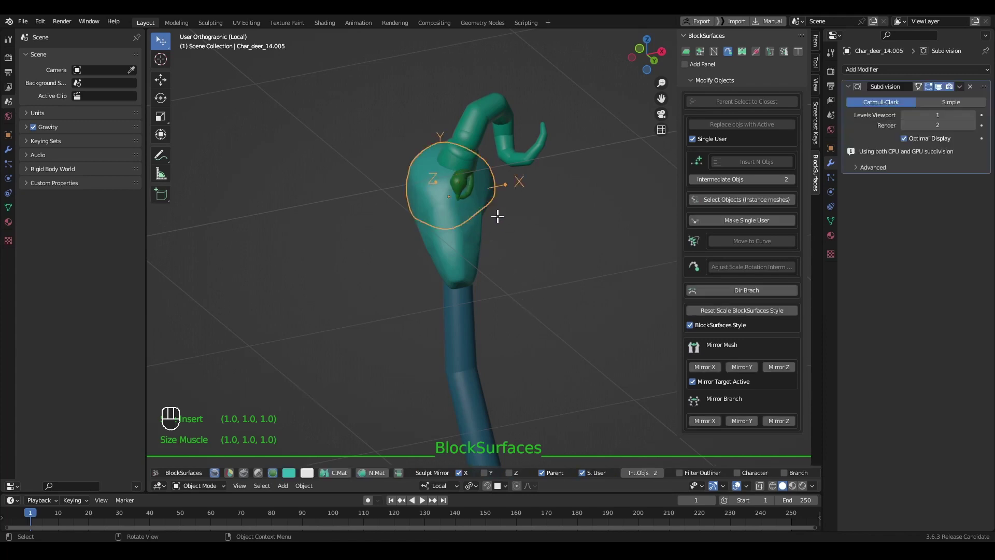
key("g")
key("Escape")
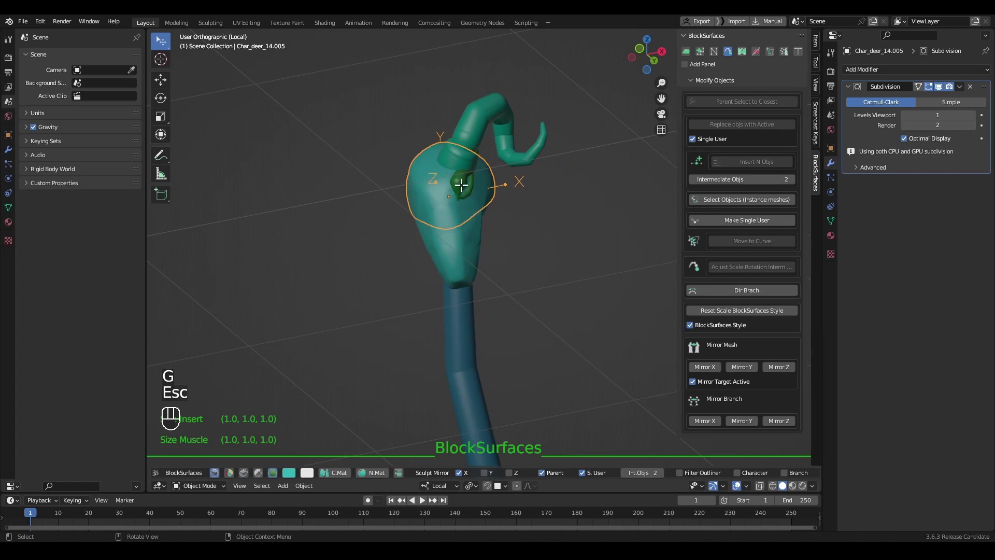
Detach the horn block and the eye block from the staff's head and check the separation with a test move of the head.
left_click(476, 141, "ctrl+alt+shift")
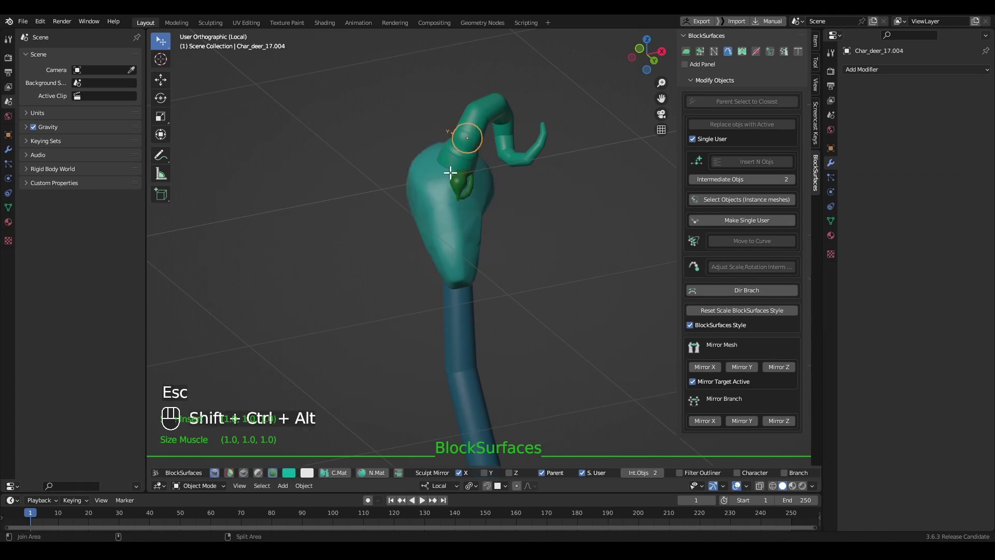
key("shift+ctrl+alt+Right")
left_click(456, 177, "ctrl+alt+shift")
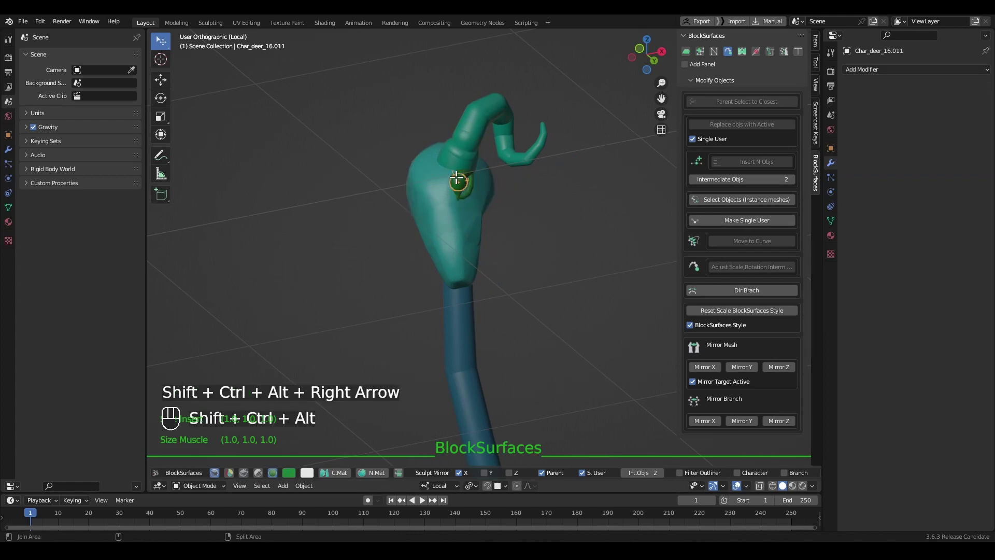
key("shift+ctrl+alt+Right")
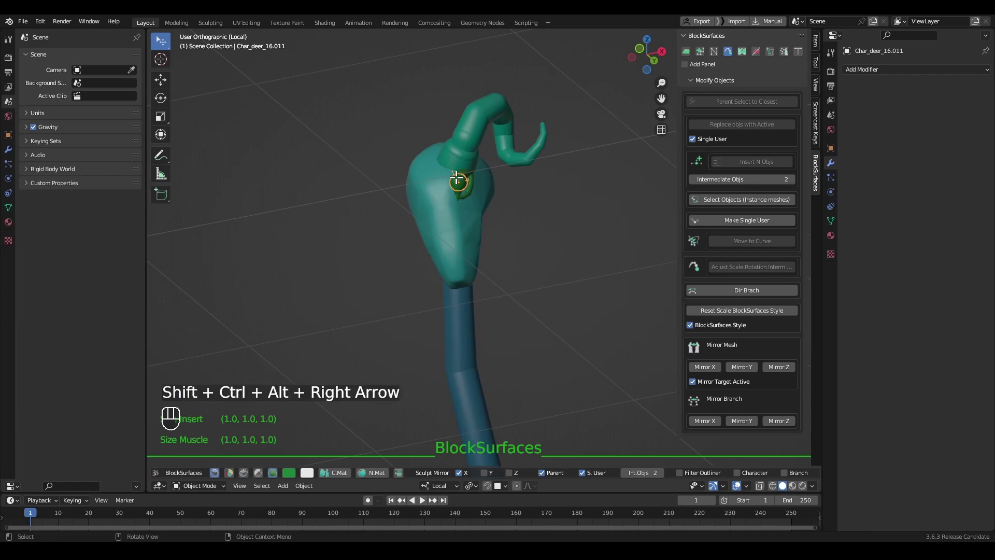
key("g")
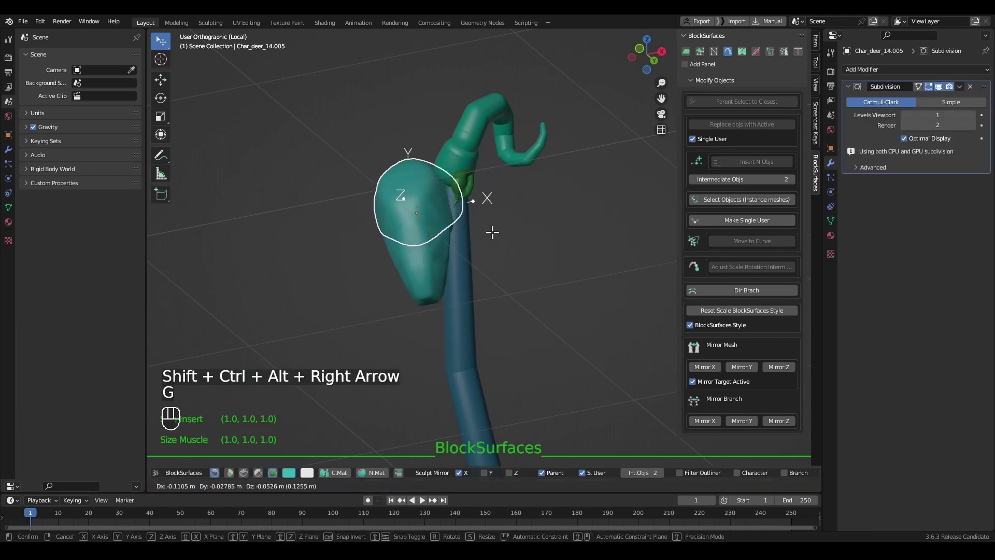
key("Escape")
Select the eye block and a horn block, jump to their branches' base blocks, and test-rotate them.
mouse_move(515, 236)
middle_mouse_down()
mouse_move(582, 249)
mouse_move(545, 240)
mouse_move(507, 296)
mouse_move(526, 267)
mouse_move(531, 220)
mouse_move(521, 249)
middle_mouse_up()
left_click(526, 259)
right_click_drag(484, 140, 520, 238, "alt")
middle_click_drag(519, 237, 492, 195)
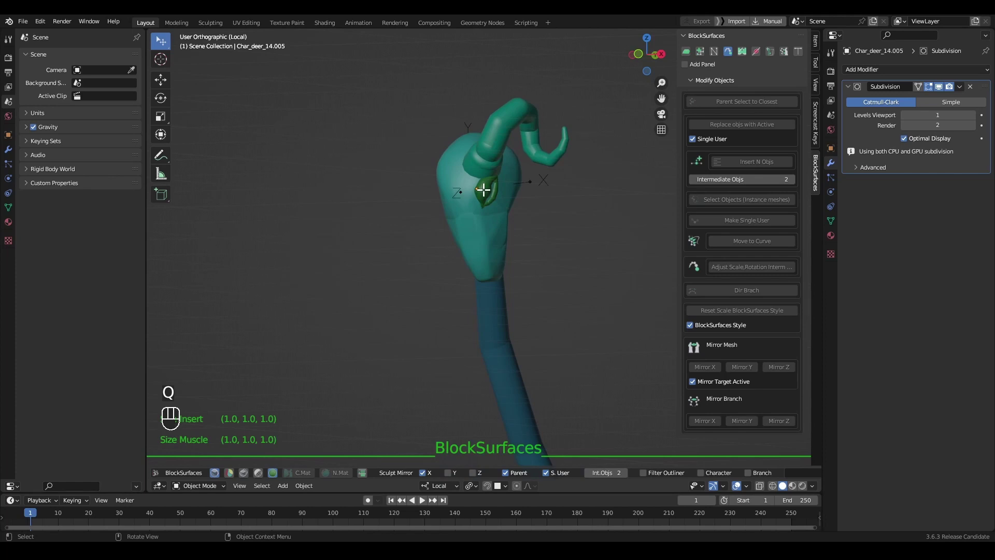
left_click(491, 146, "shift")
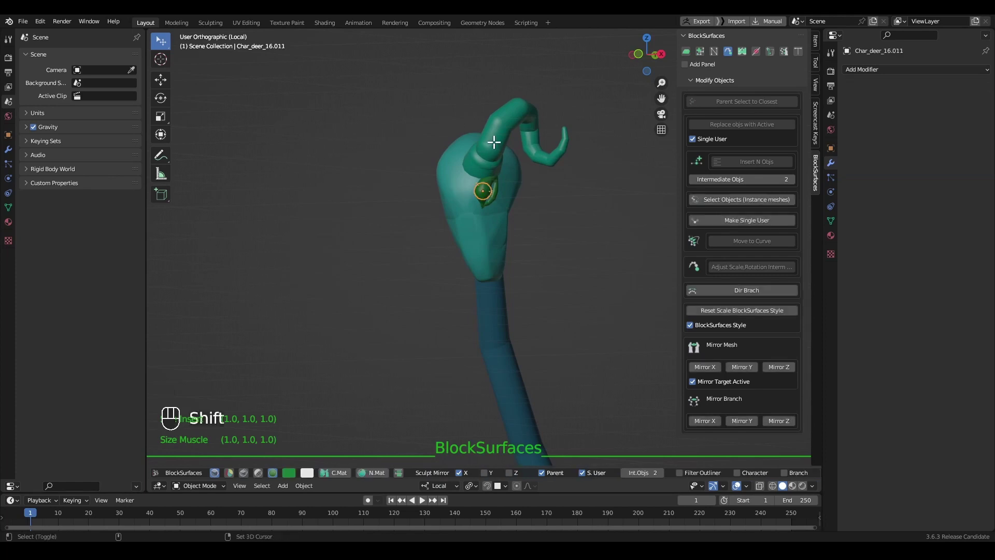
key("Left")
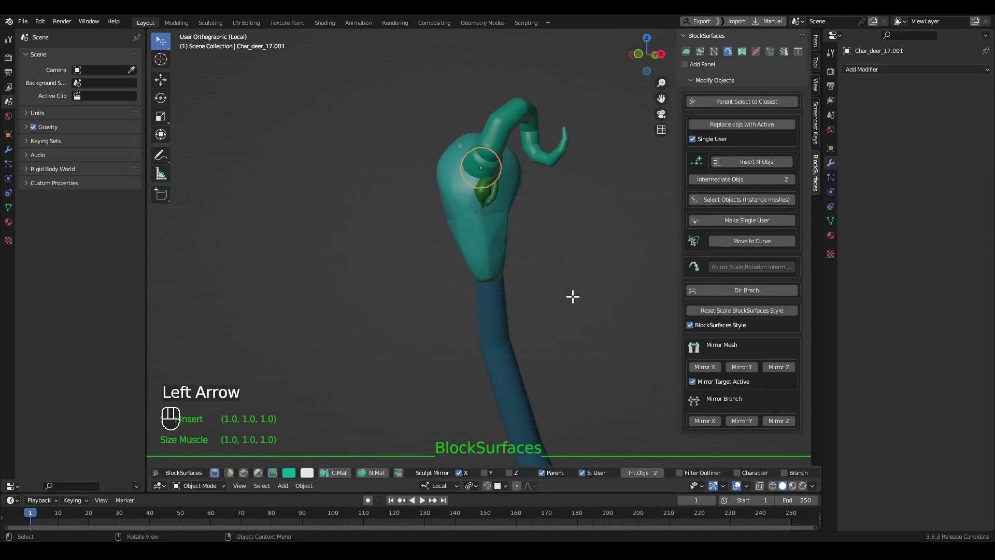
key("r")
key("Escape")
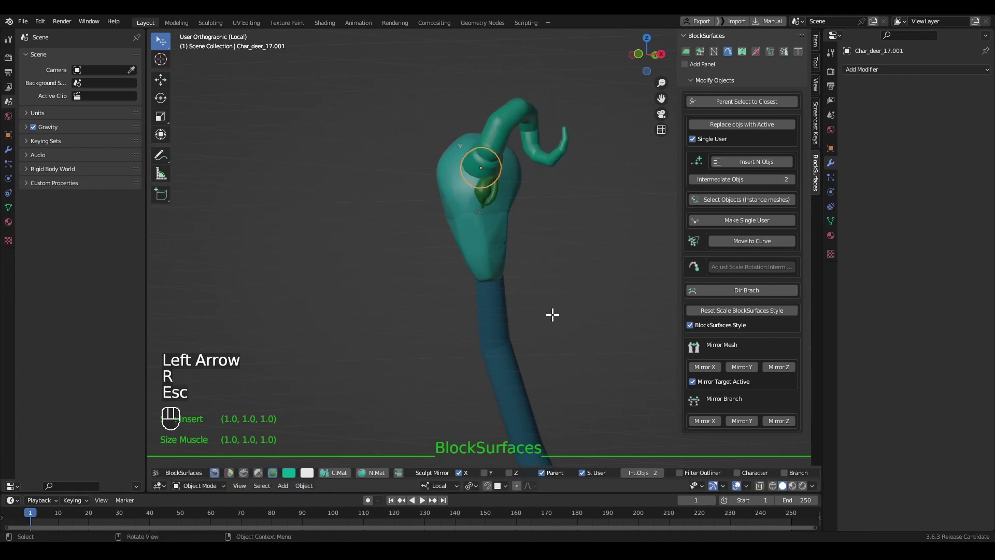
Test-rotate and test-move the base blocks of the horn and eye branches, then reselect the eye block and upper horn block.
key("p")
key("p")
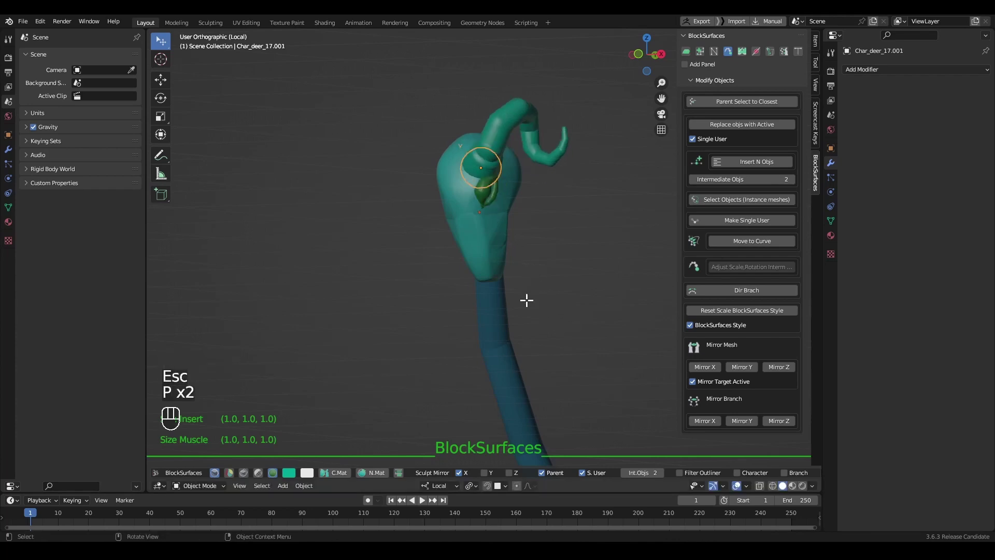
key("shift+ctrl+alt+p")
key("r")
key("Escape")
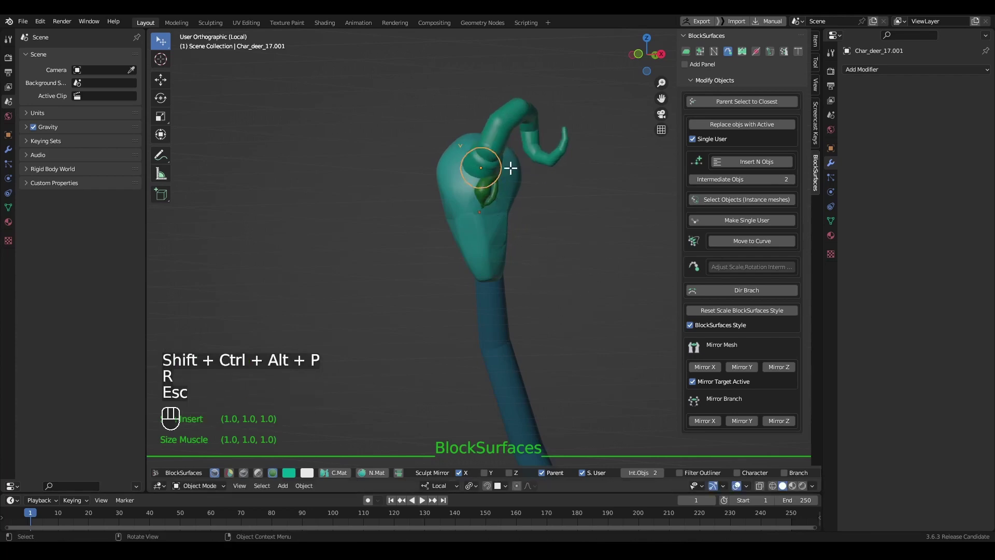
key("g")
key("Escape")
key("Left")
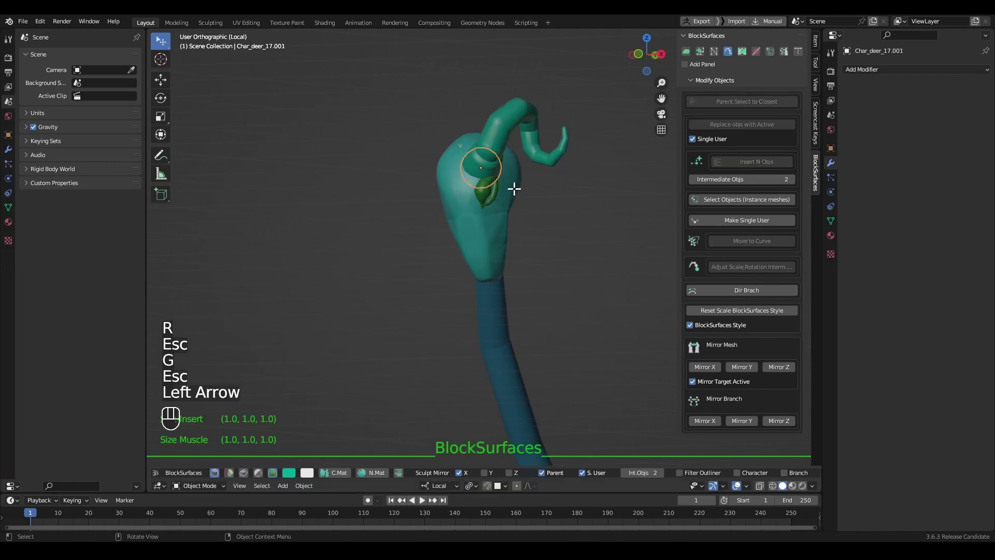
key("Left")
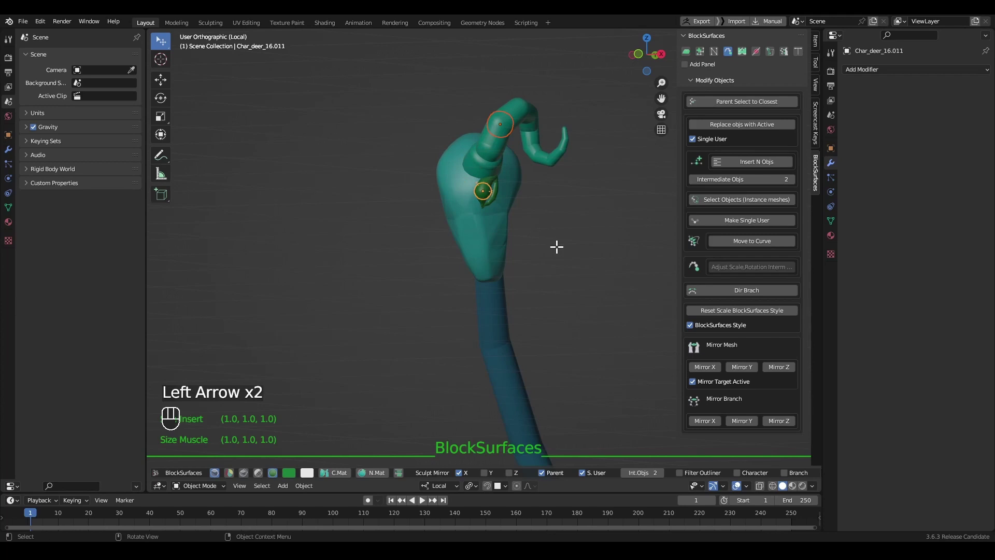
Jump back from the eye and upper horn blocks to their branches' base blocks and test-rotate both branches together.
key("p")
key("p")
key("p")
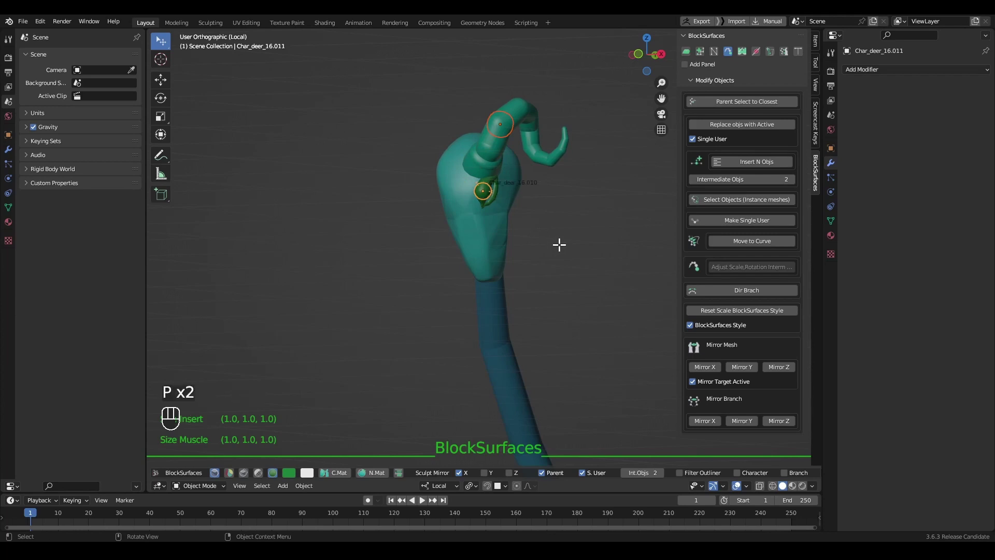
key("Left")
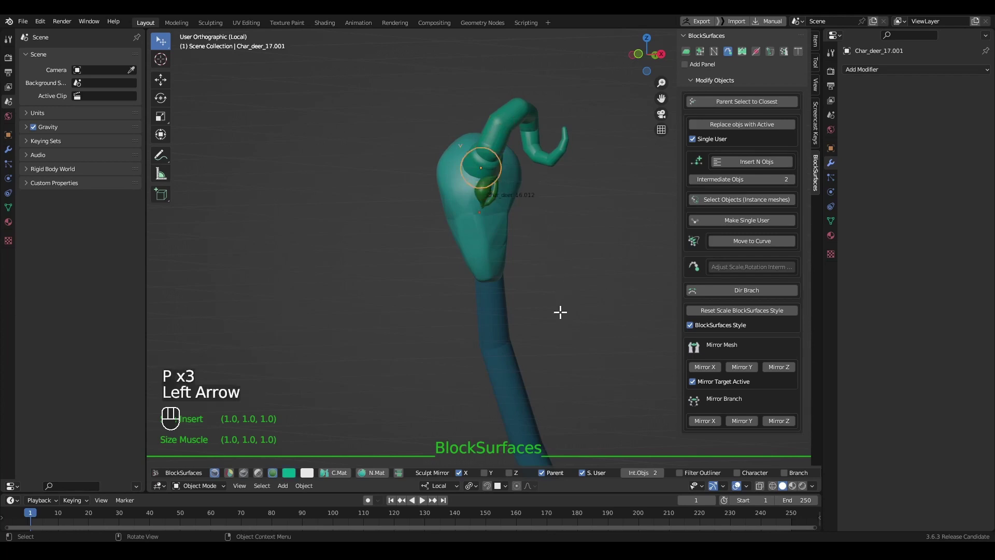
key("r")
key("Escape")
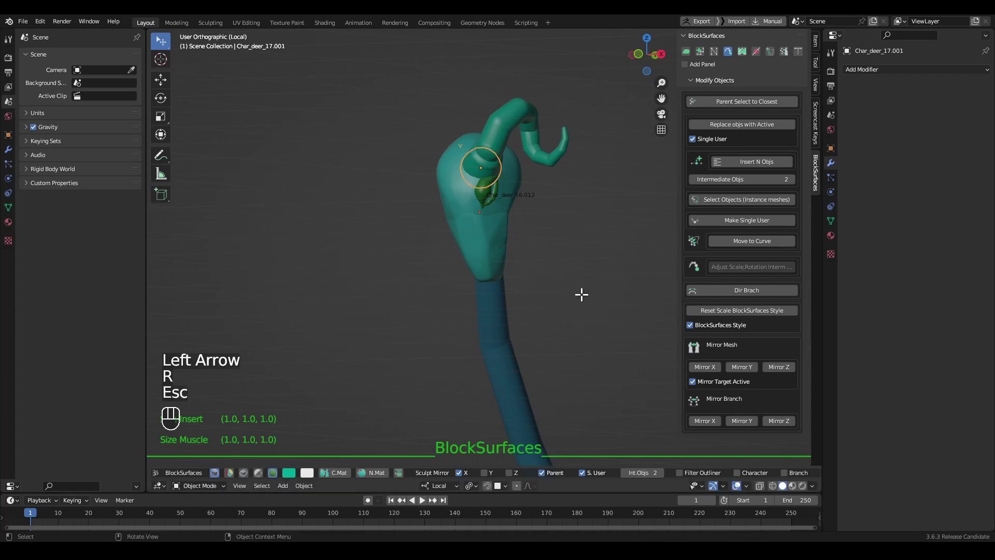
key("p")
key("r")
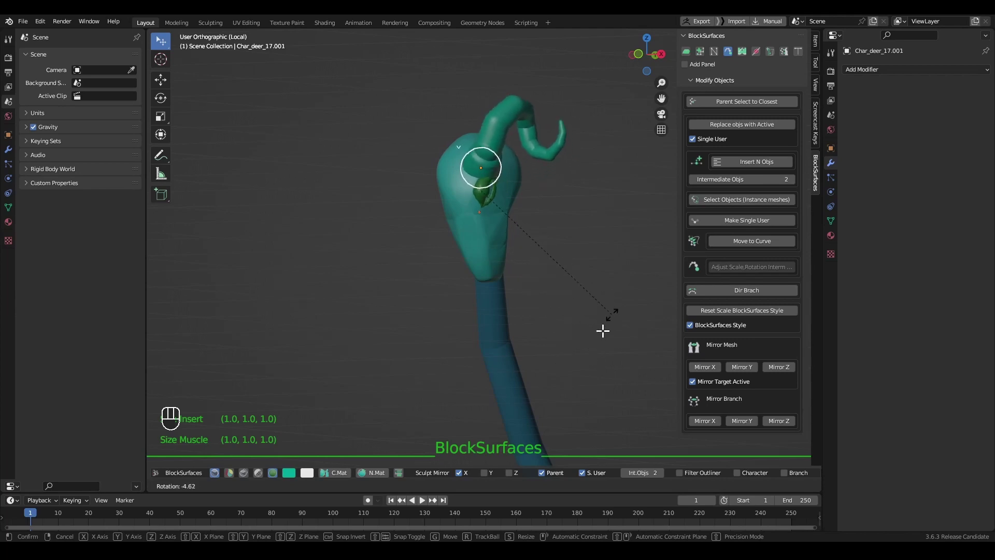
key("Escape")
Select a horn block and the eye block, turn off Mirror Target Active, and mirror their meshes on X.
middle_click_drag(583, 360, 534, 209)
left_click(507, 120)
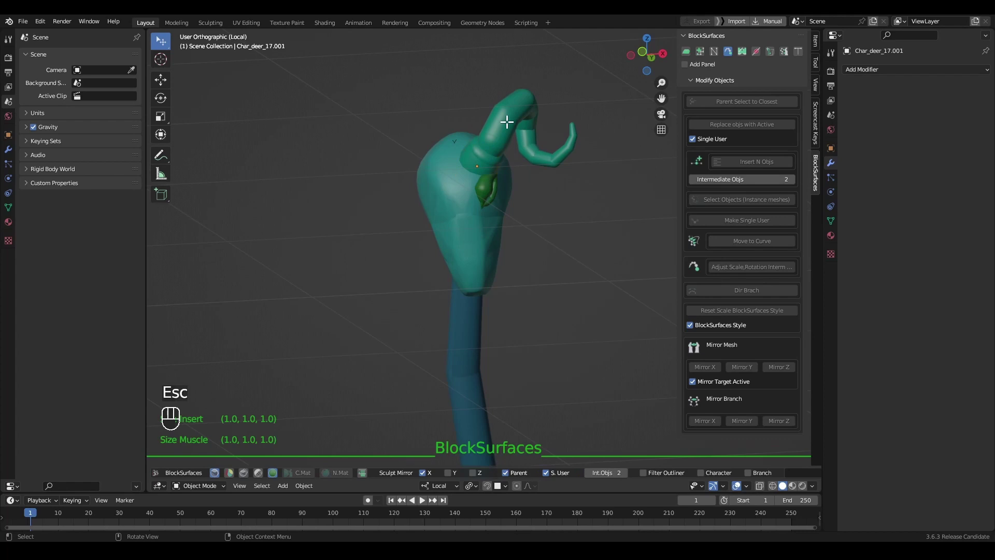
left_click(486, 187, "shift")
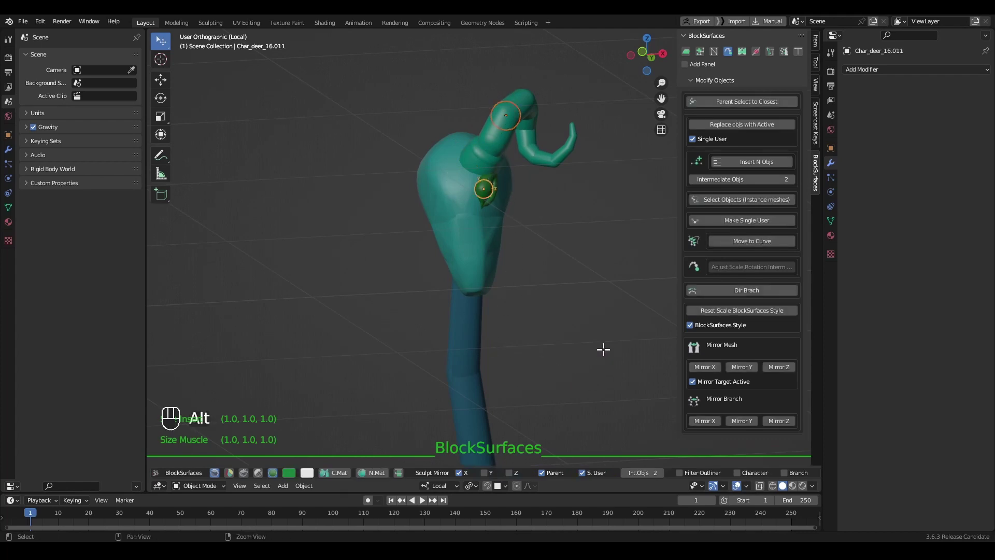
middle_click_drag(602, 347, 575, 409, "alt")
left_click(701, 381)
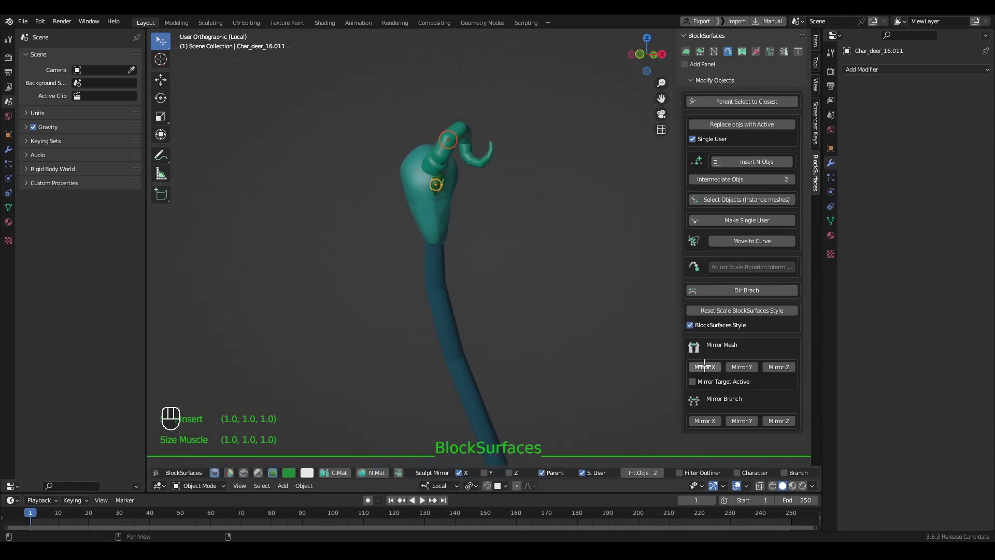
left_click(705, 366)
middle_click_drag(582, 344, 563, 283)
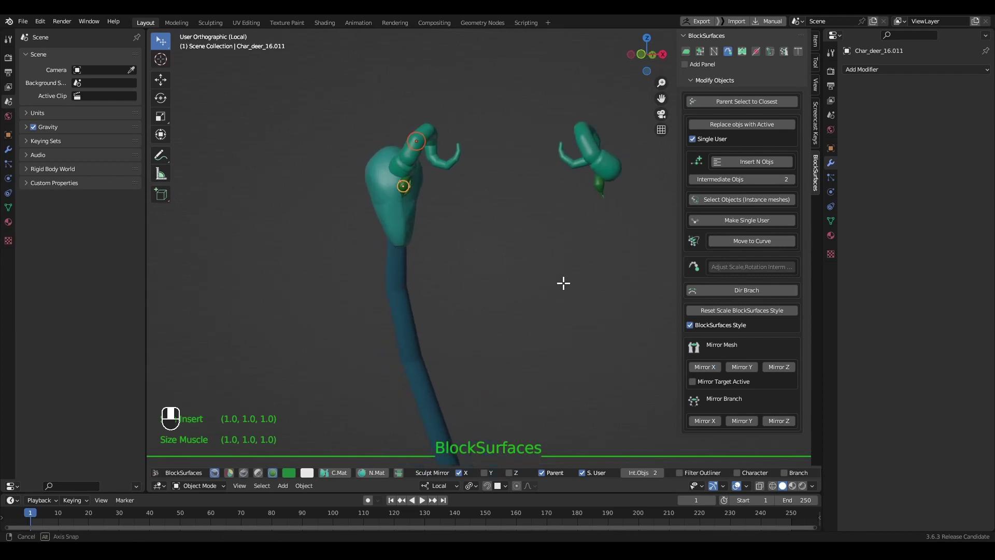
Select the horn's generated mesh and set the large head block as its Mirror modifier's Mirror Object.
left_click(434, 182)
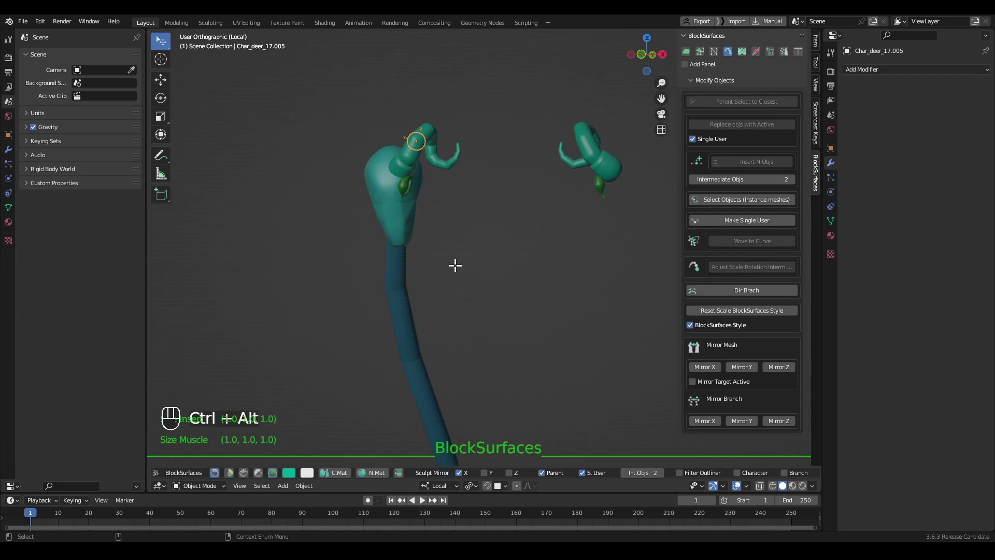
key("alt+v")
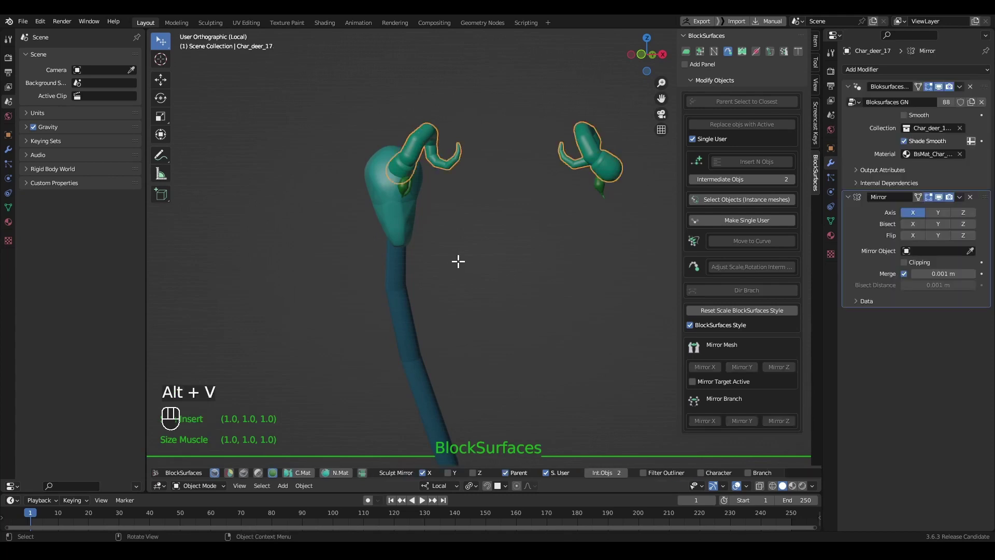
left_click(970, 250)
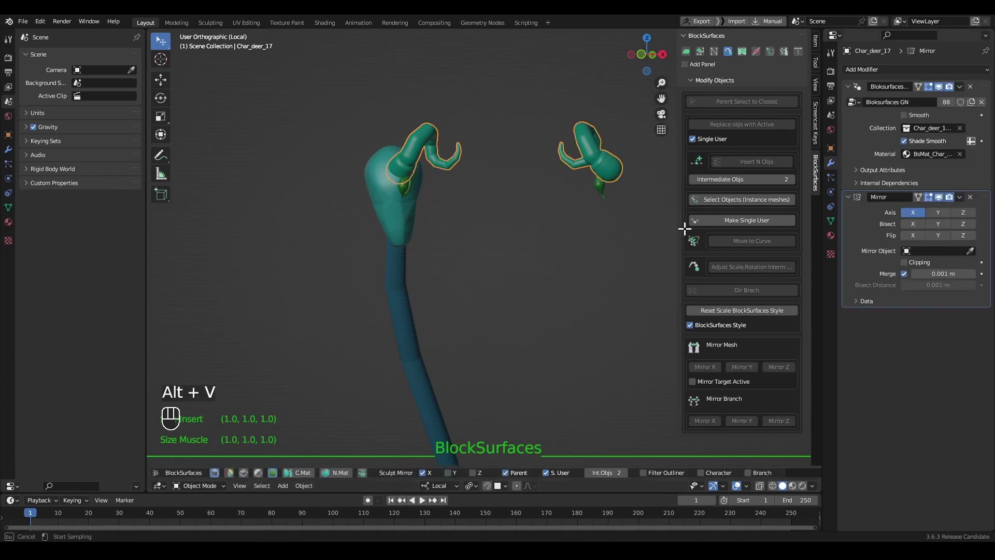
left_click(383, 182)
middle_click_drag(418, 170, 375, 168)
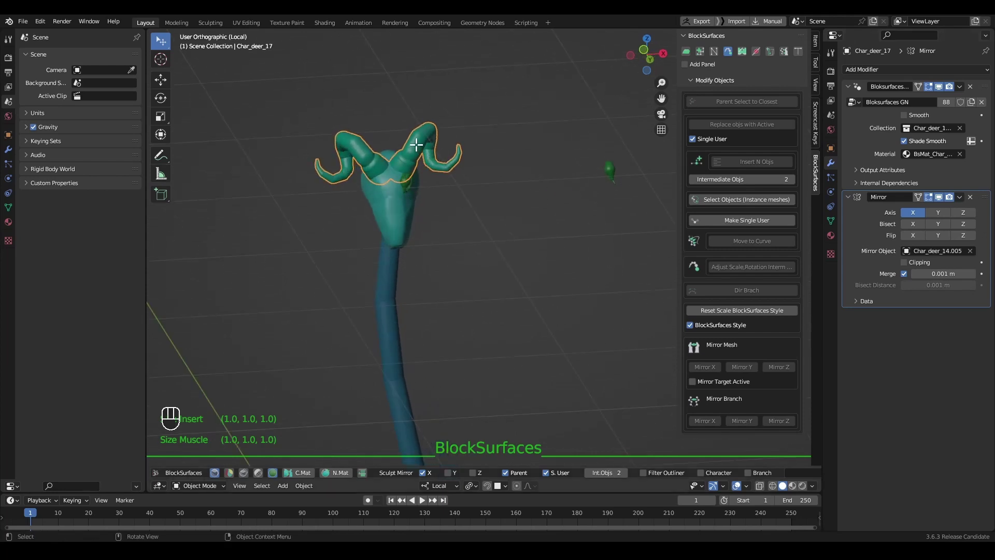
Select the eye's generated mesh and set the large head block as its Mirror modifier's Mirror Object.
key("alt+v")
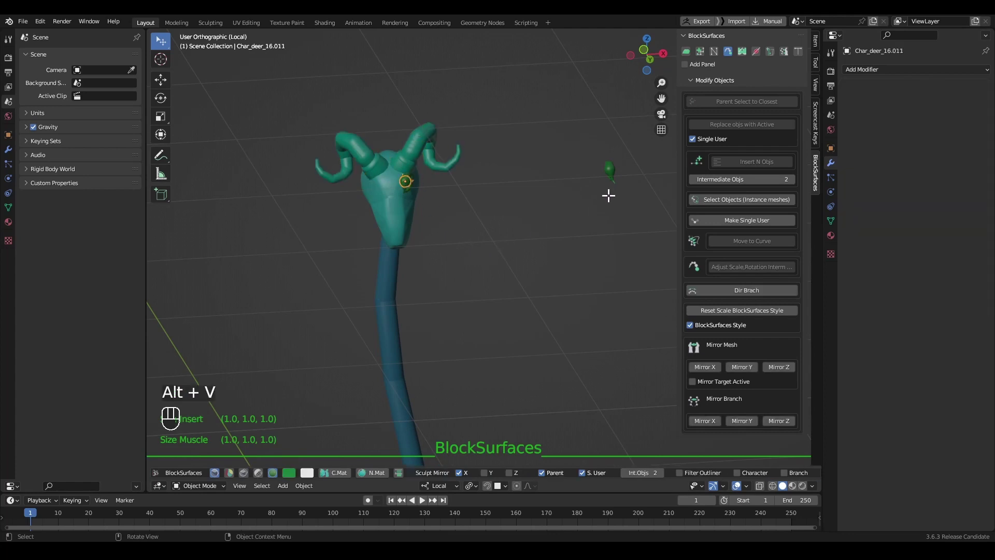
key("alt+v")
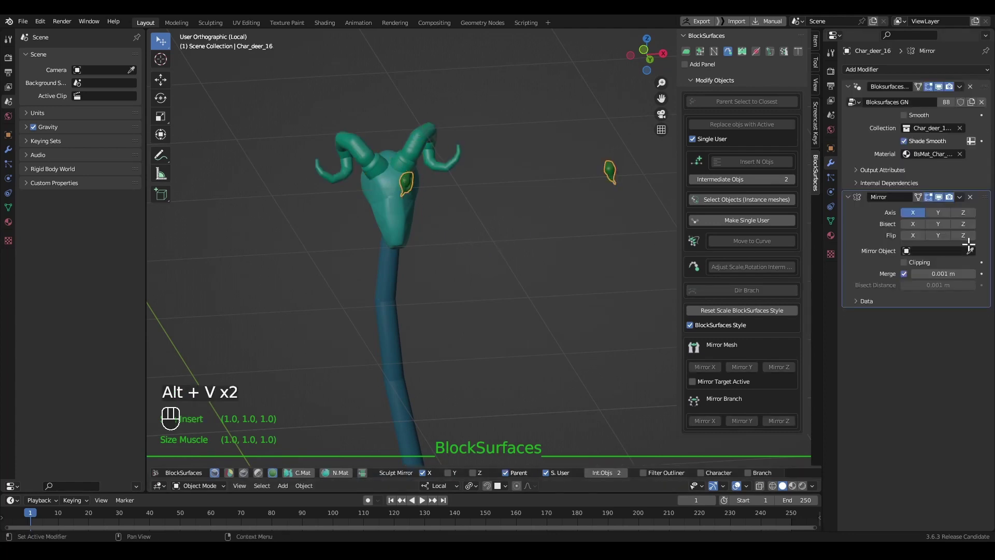
left_click(405, 182)
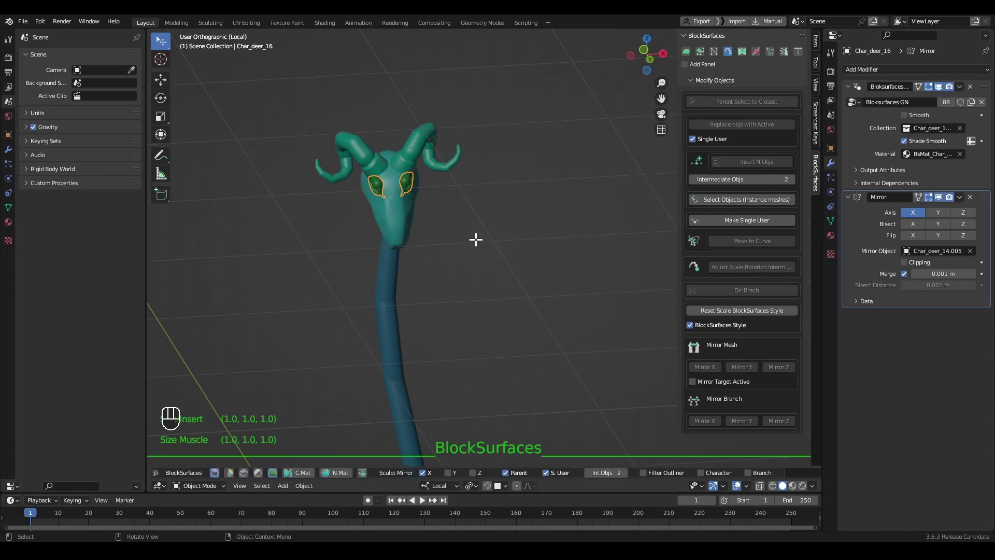
Select the large head block and test-move it to check how the mirrored horns and eyes respond.
left_click(423, 183)
key("g")
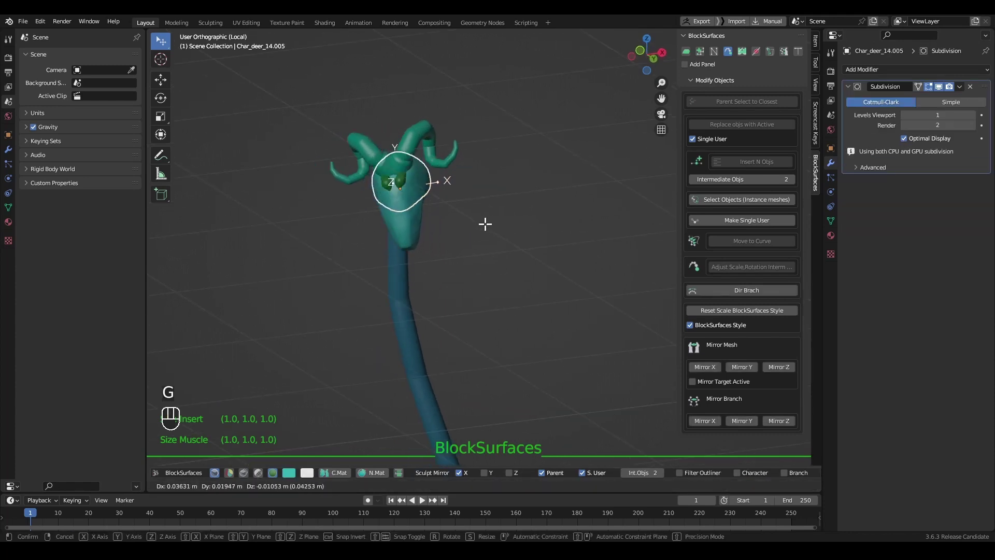
key("Escape")
left_click_drag(465, 222, 415, 183, "alt")
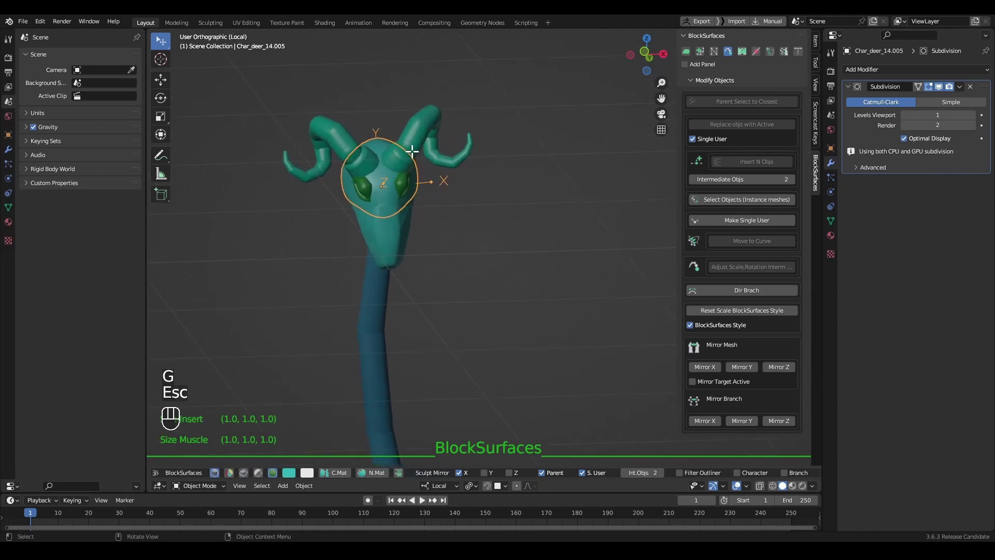
Select the root blocks of the horn and eye, add the large head block as active, and parent them to it.
left_click(419, 127)
left_click(407, 184, "shift")
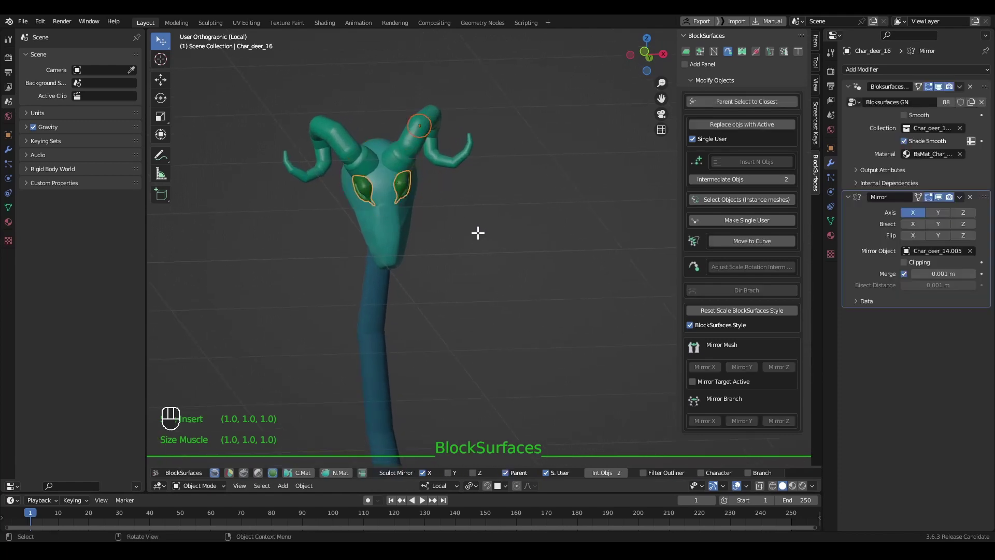
key("alt+v")
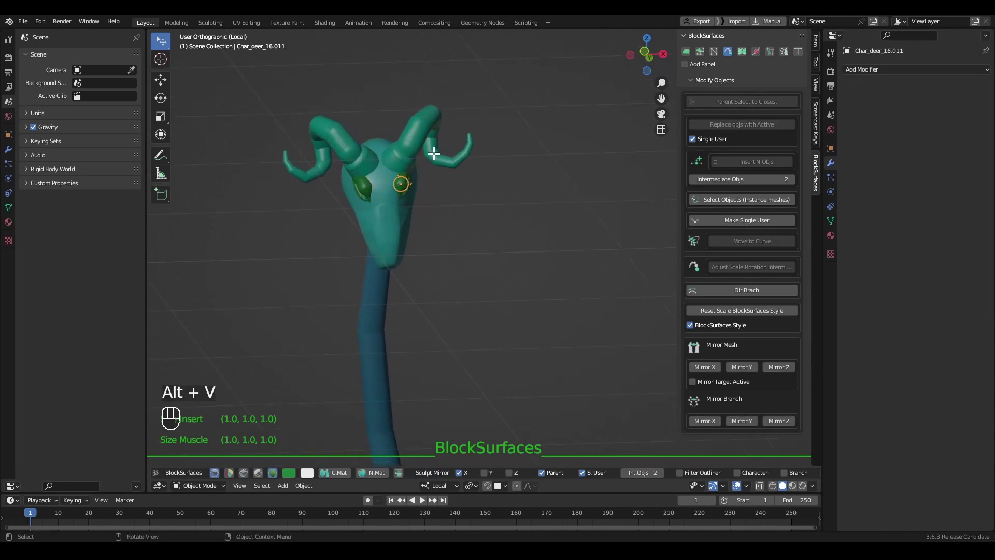
left_click(404, 178, "shift")
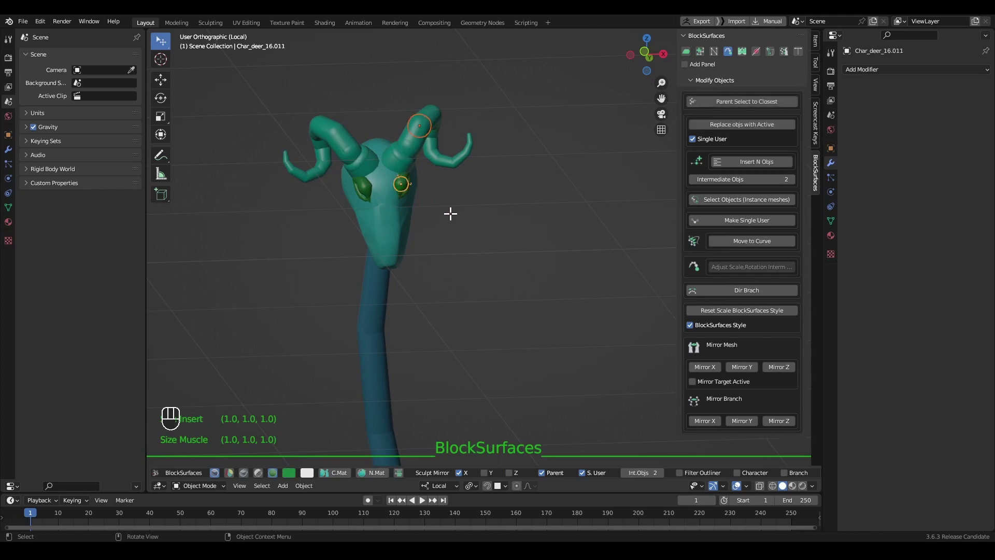
key("Left")
left_click(414, 191, "shift")
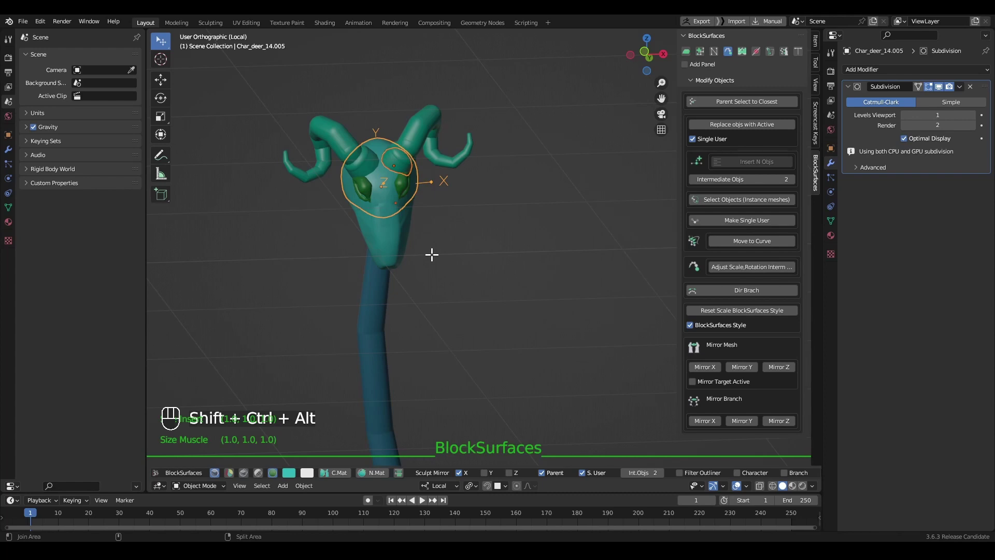
key("shift+ctrl+alt+Left")
Move the large head block slightly and test its rotation with the horn and eye attached.
key("g")
key("g")
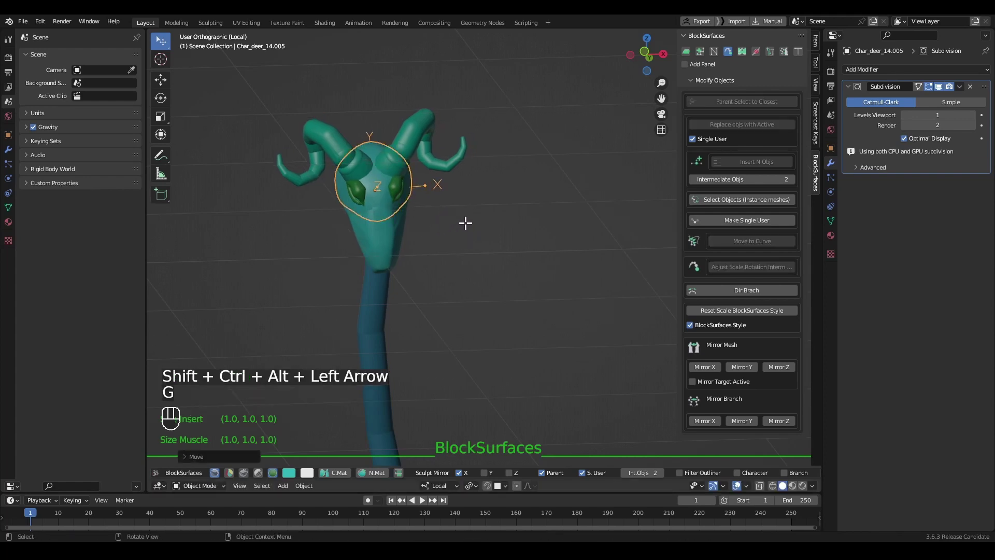
key("Escape")
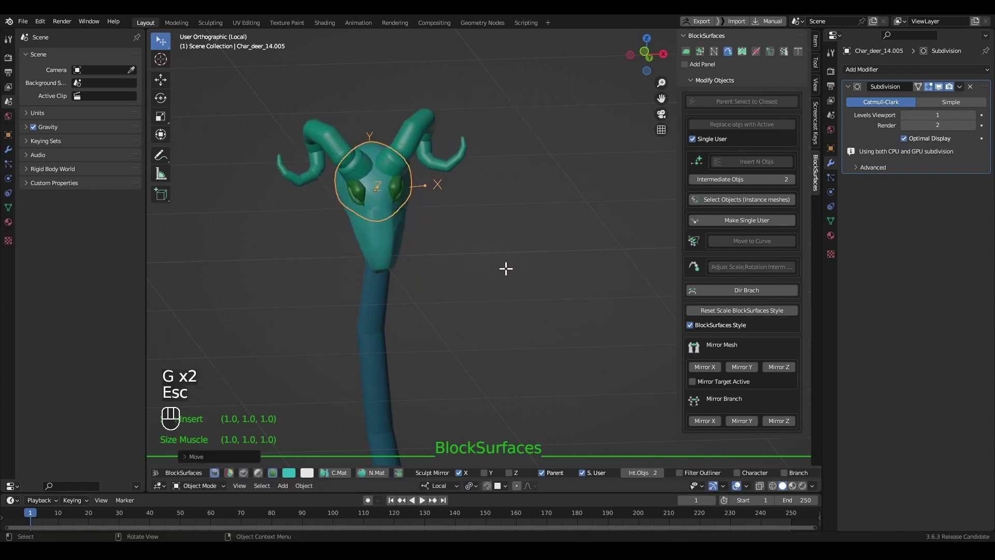
key("r")
key("Escape")
scroll(405, 208, "up", 3)
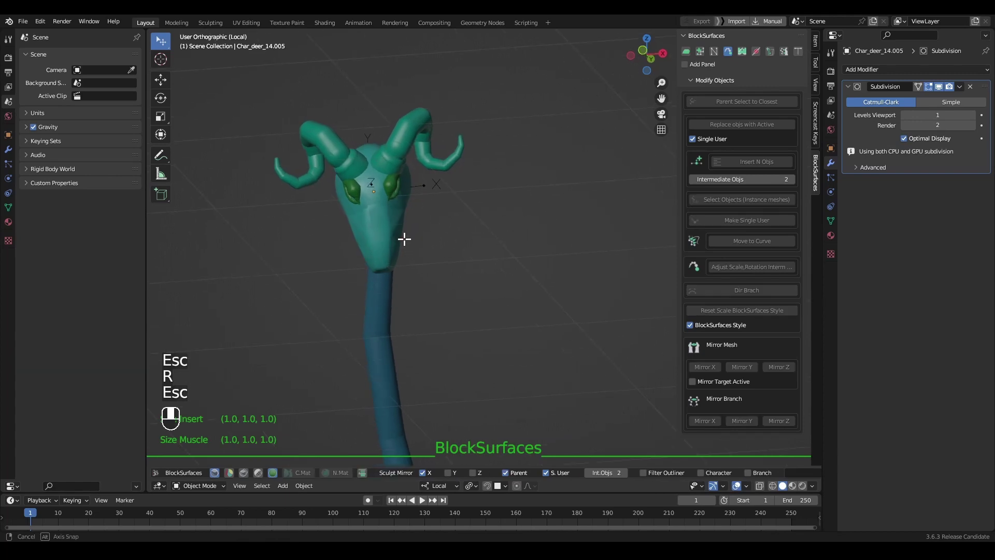
Select a horn block and the eye block, and remove the X mirroring from their meshes.
left_click(403, 120)
left_click(706, 367)
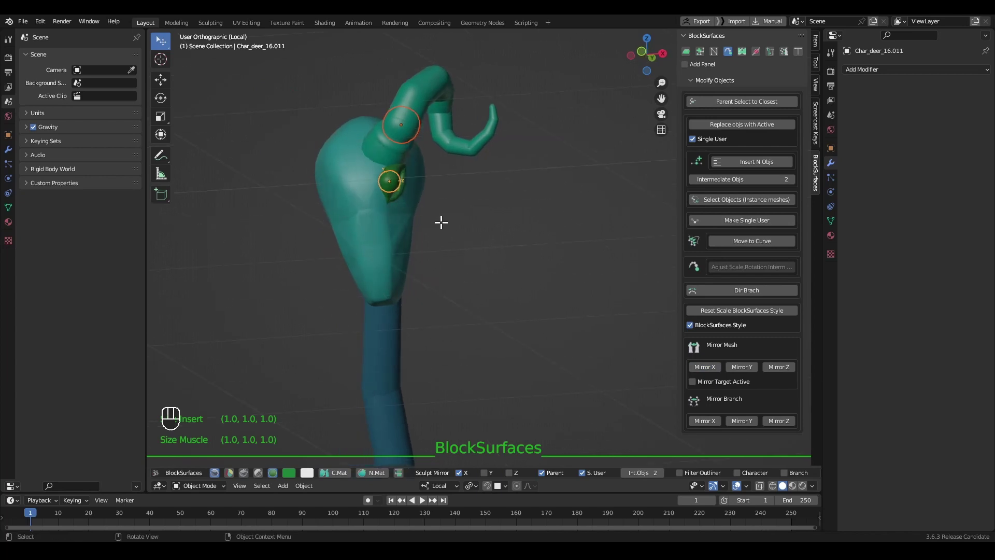
middle_click_drag(441, 222, 464, 224)
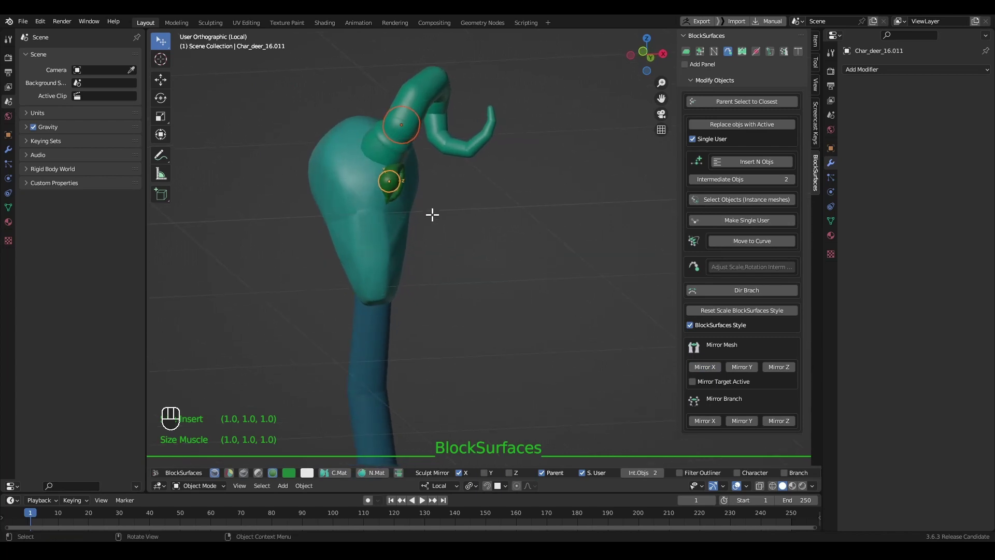
Clear the horn's and eye's parenting to the head, and test-move the large head block without them.
key("shift+ctrl+alt")
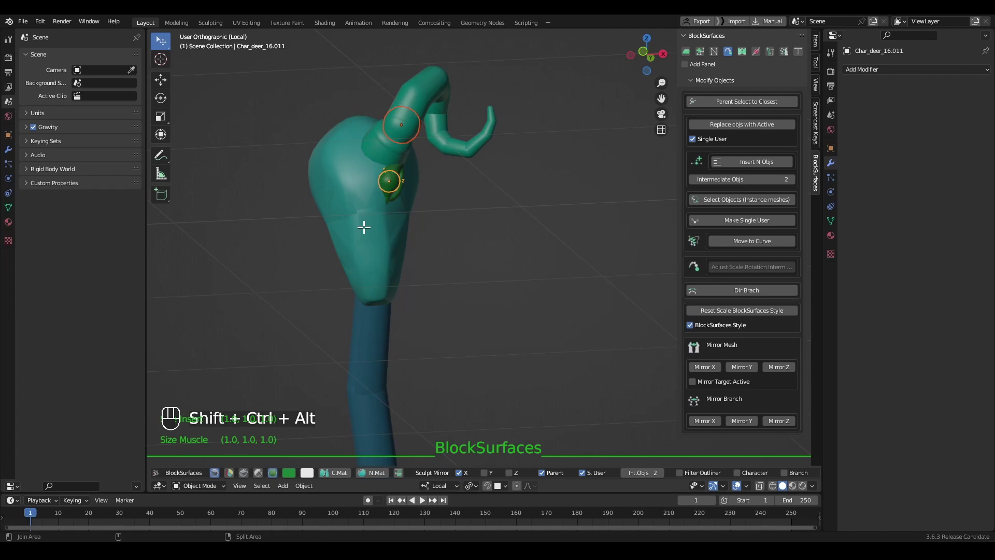
key("shift+ctrl+alt+Right")
left_click(434, 227)
left_click(389, 190)
key("g")
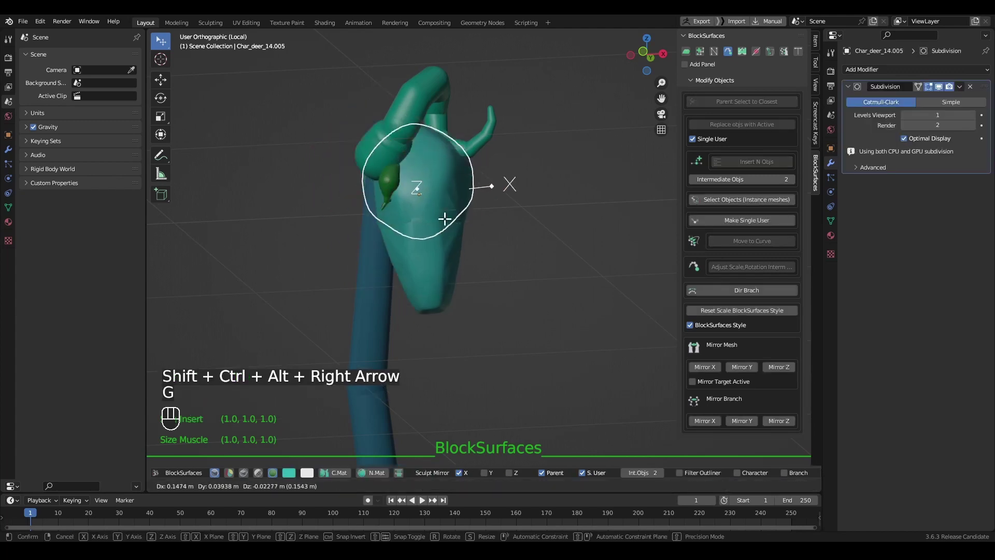
key("Escape")
key("space")
left_click(486, 253)
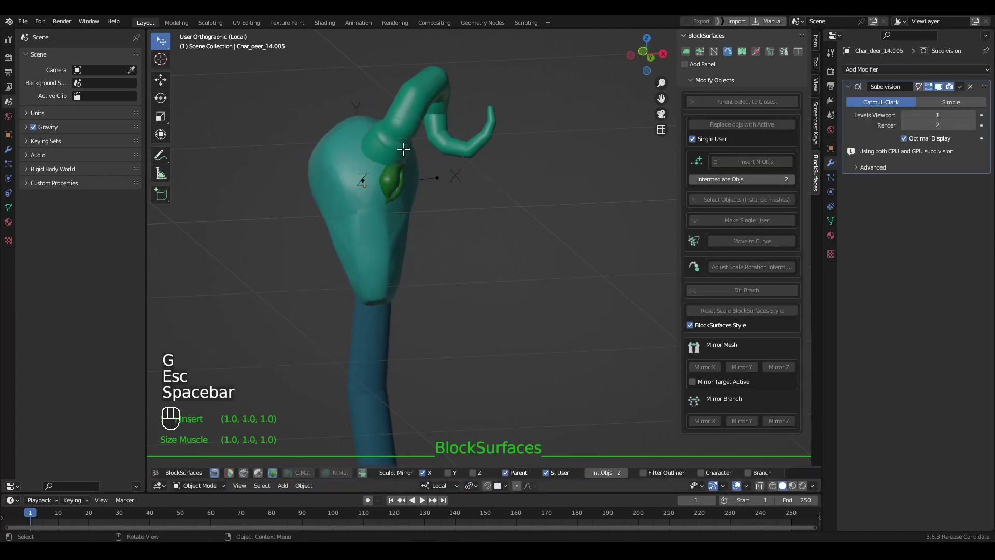
Test-rotate a horn block, the horn's root block, and the horn and eye root blocks together, cancelling each rotation.
key("r")
key("Escape")
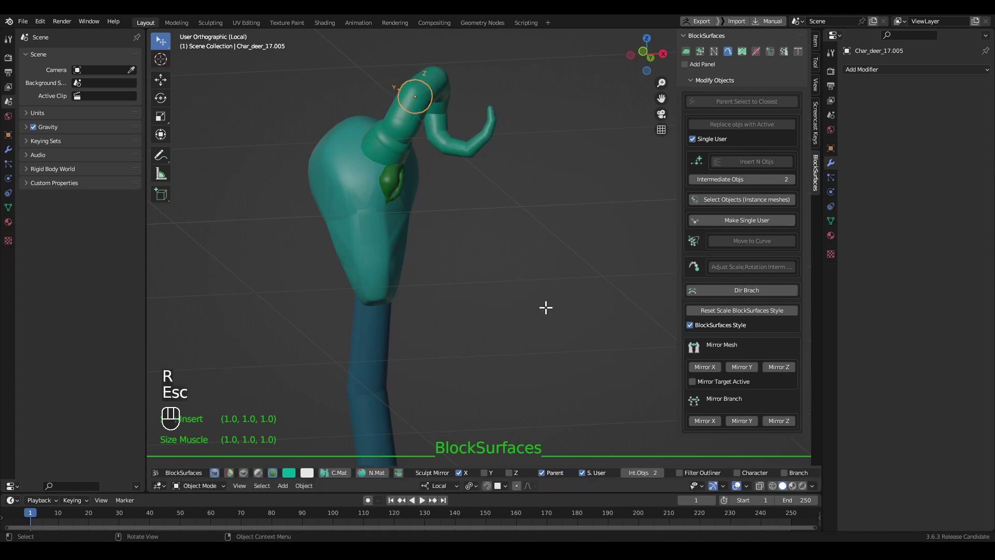
key("Left")
key("r")
key("Escape")
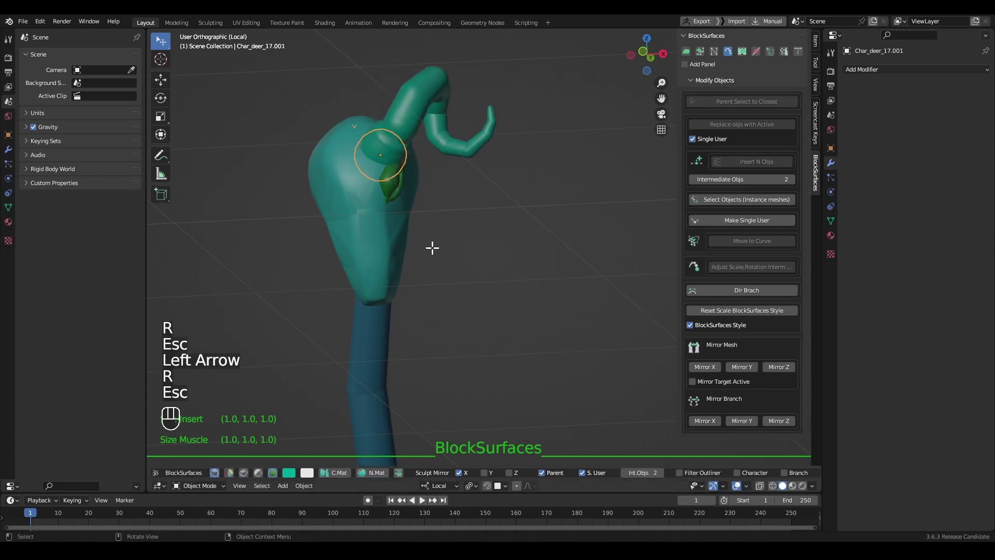
left_click(401, 192, "shift")
key("Left")
key("r")
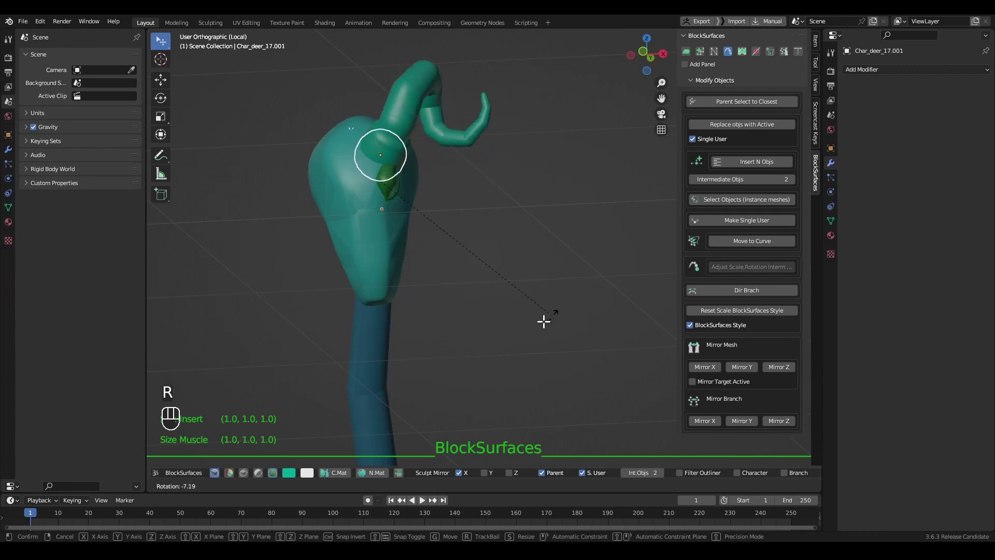
key("Escape")
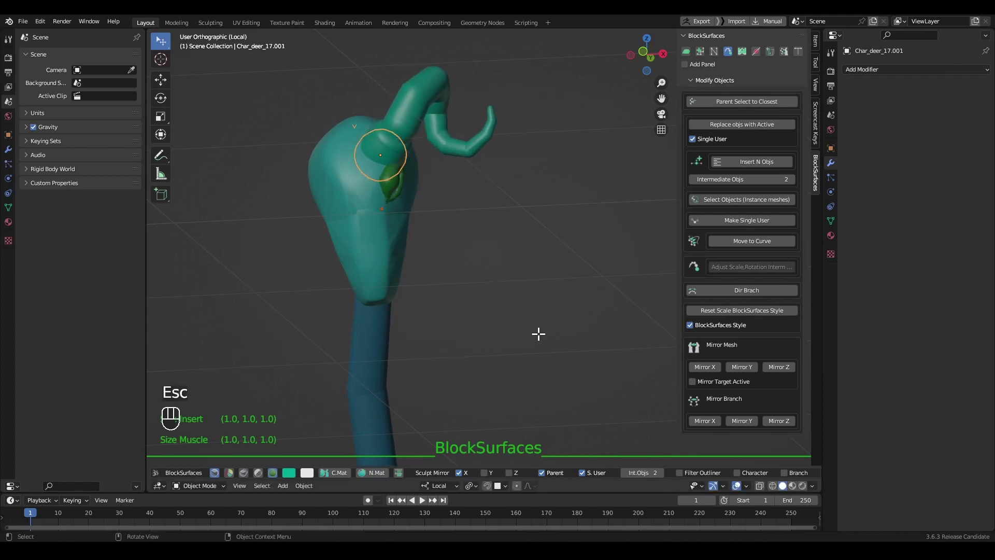
Select a horn block, the eye block and finally the large head block, turn on Mirror Target Active, and mirror their meshes on X.
left_click(395, 184, "shift")
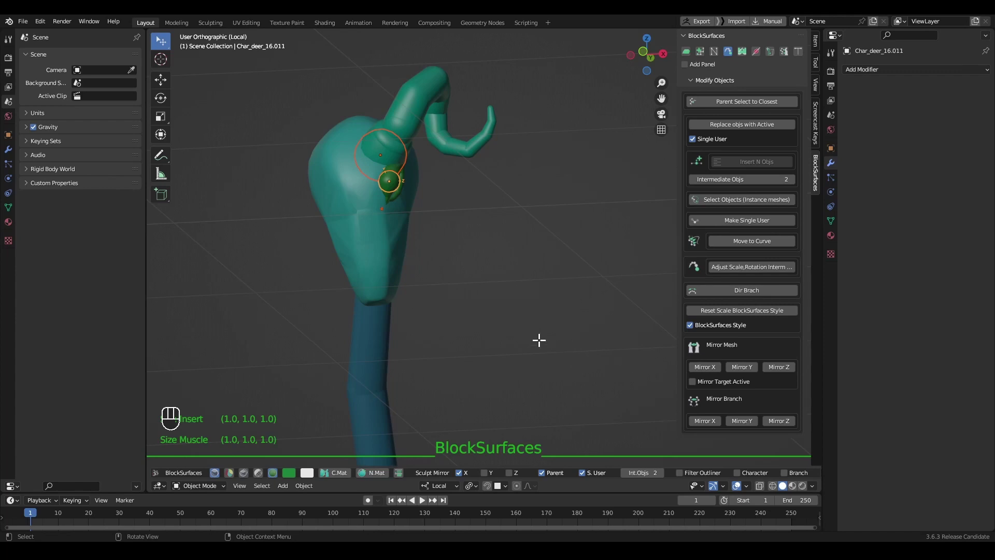
left_click(389, 180, "shift")
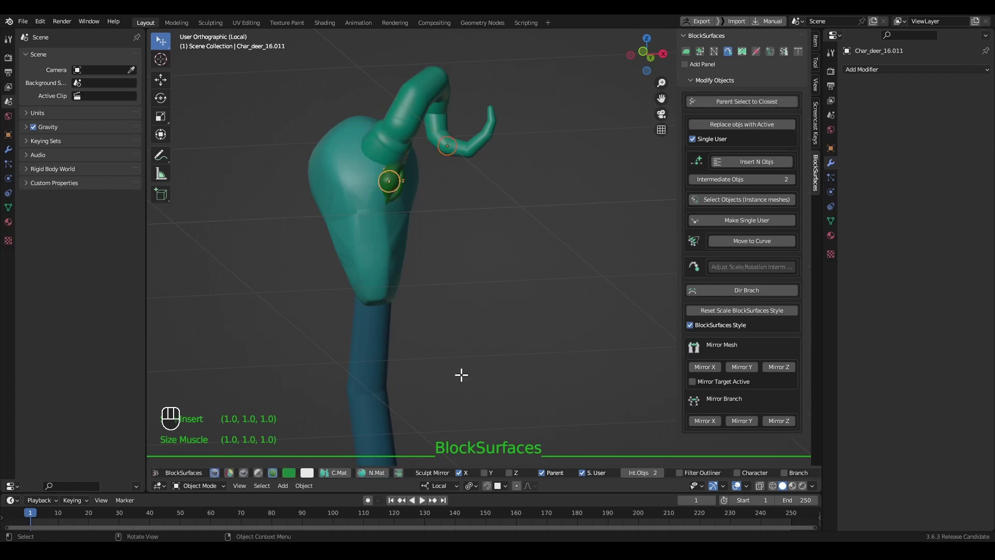
left_click(344, 151, "shift")
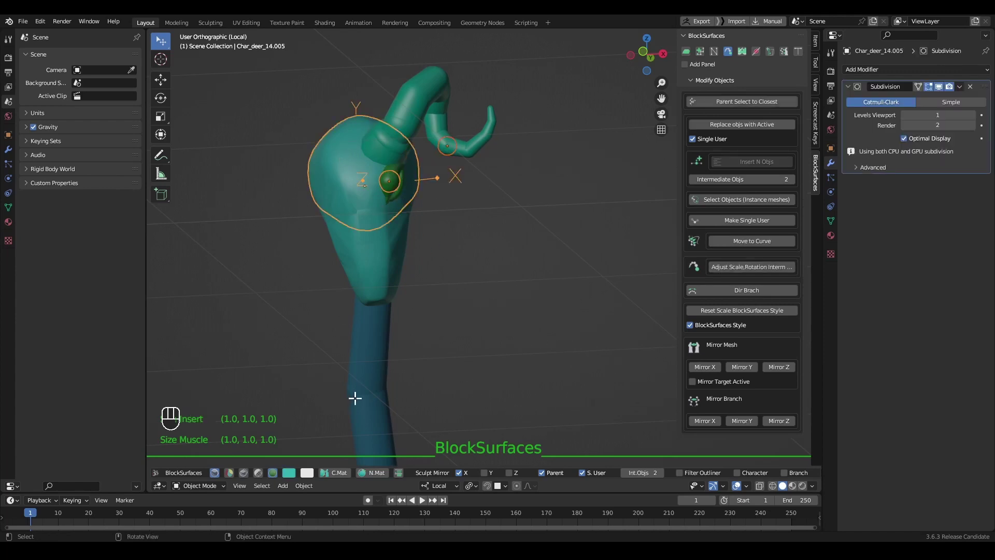
middle_click_drag(358, 384, 509, 309)
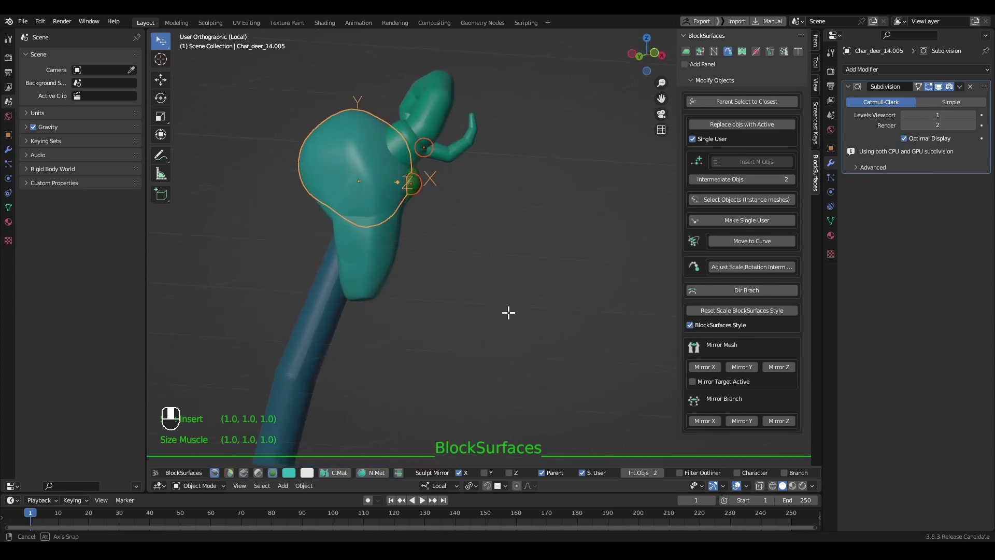
left_click(602, 365)
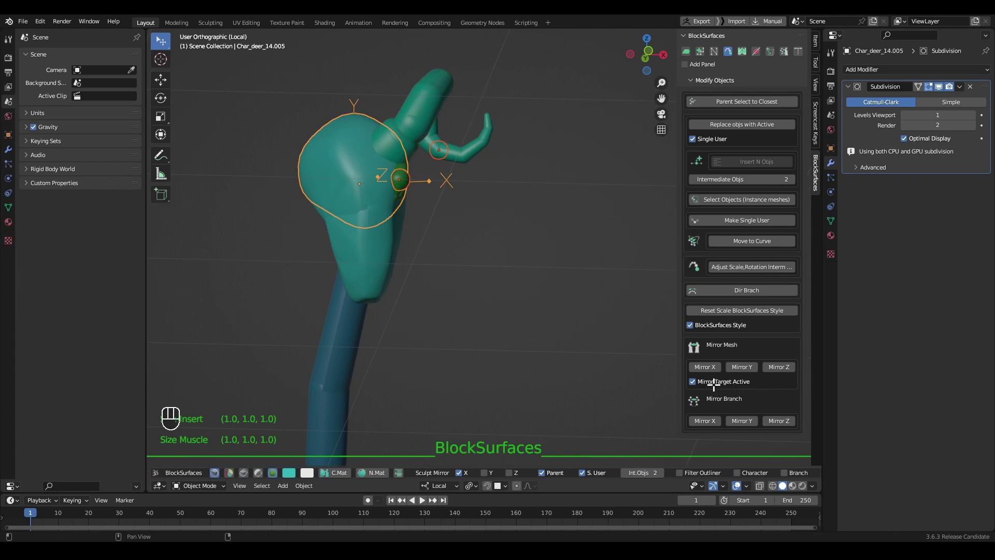
middle_click_drag(556, 302, 532, 304)
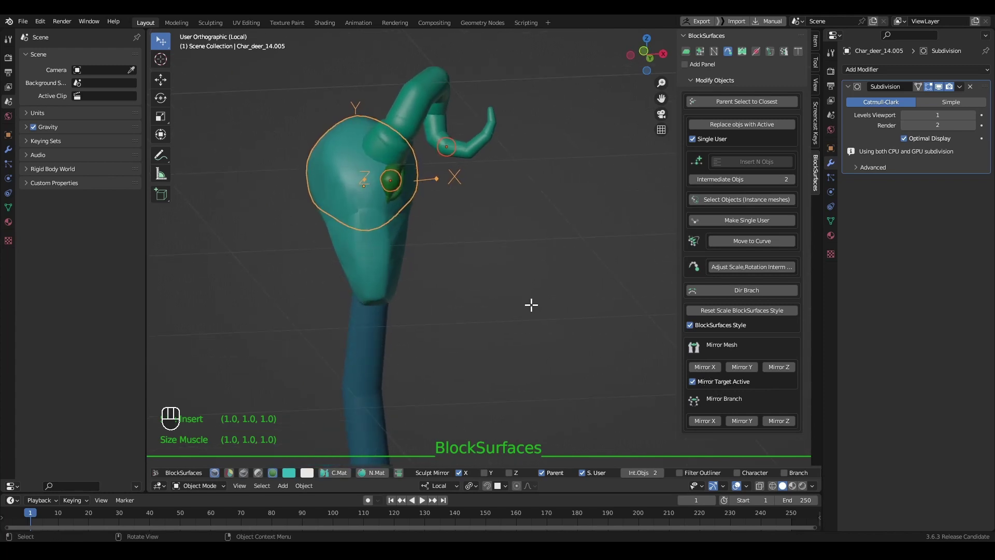
left_click(707, 366)
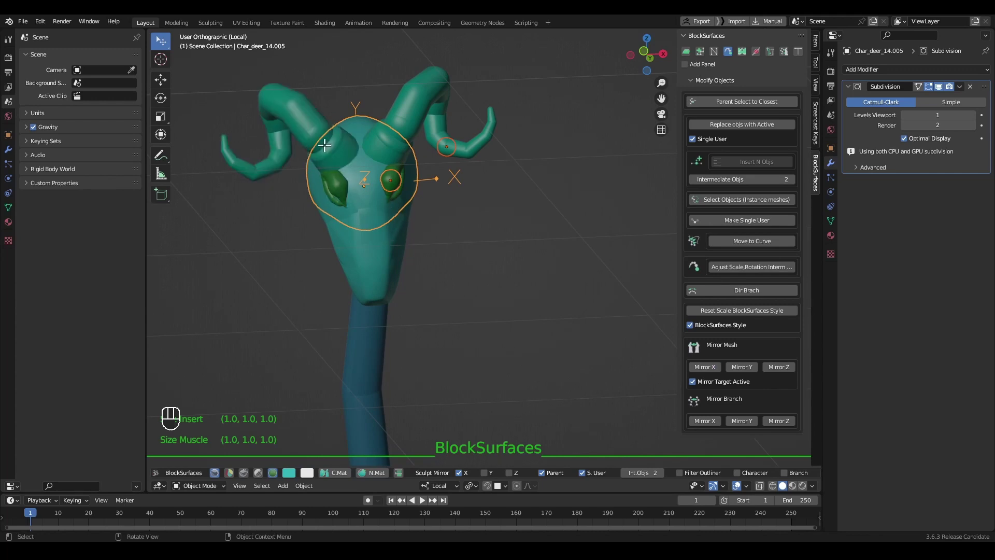
Select the horn's and the eye's generated meshes in turn and check the Mirror Object in their Mirror modifiers.
left_click(413, 127)
key("alt+v")
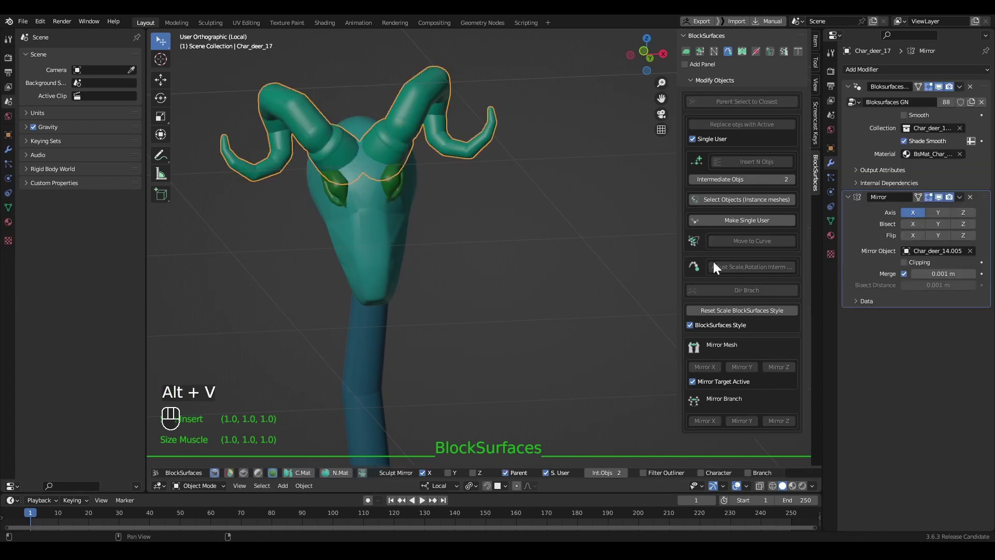
left_click(356, 119)
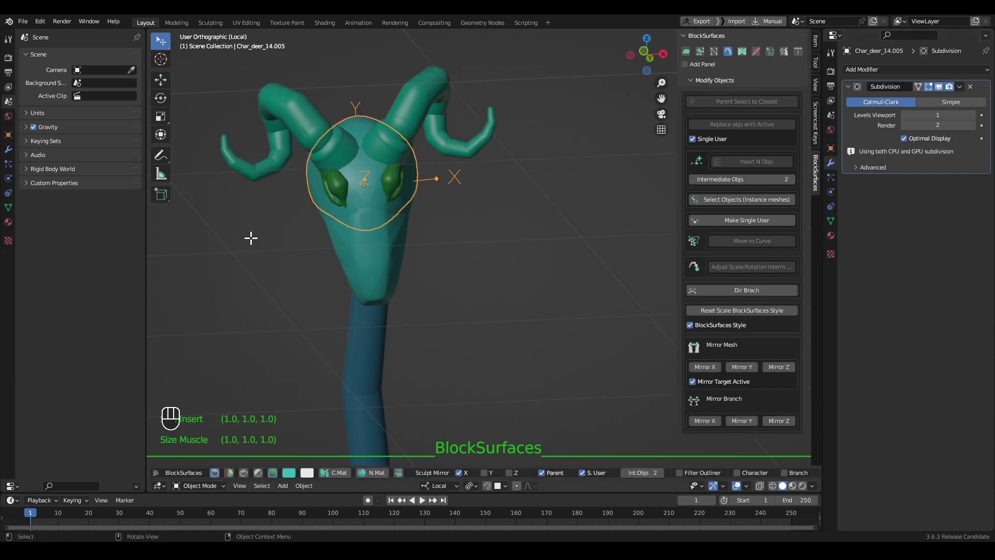
left_click(391, 183, "alt")
left_click(404, 138, "alt")
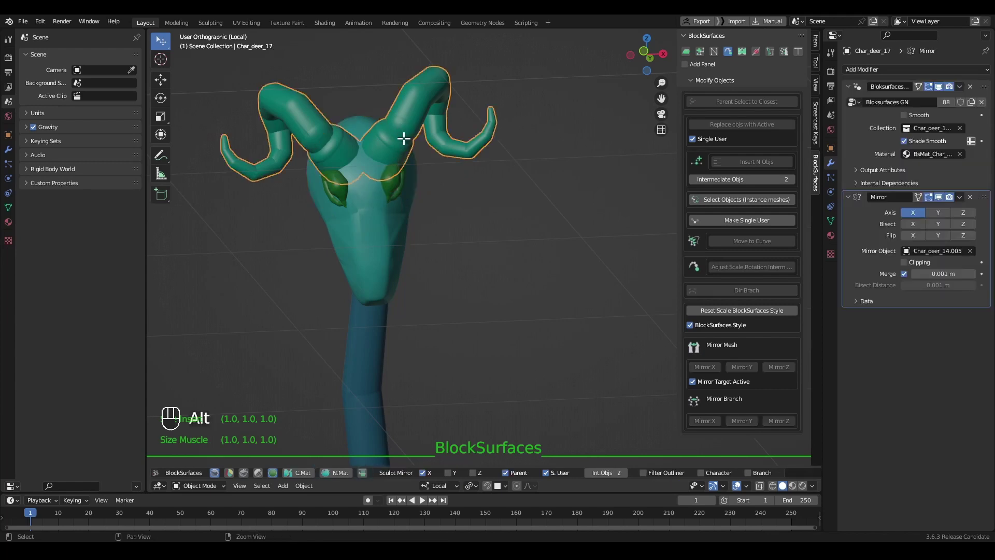
key("alt+v")
key("alt+v")
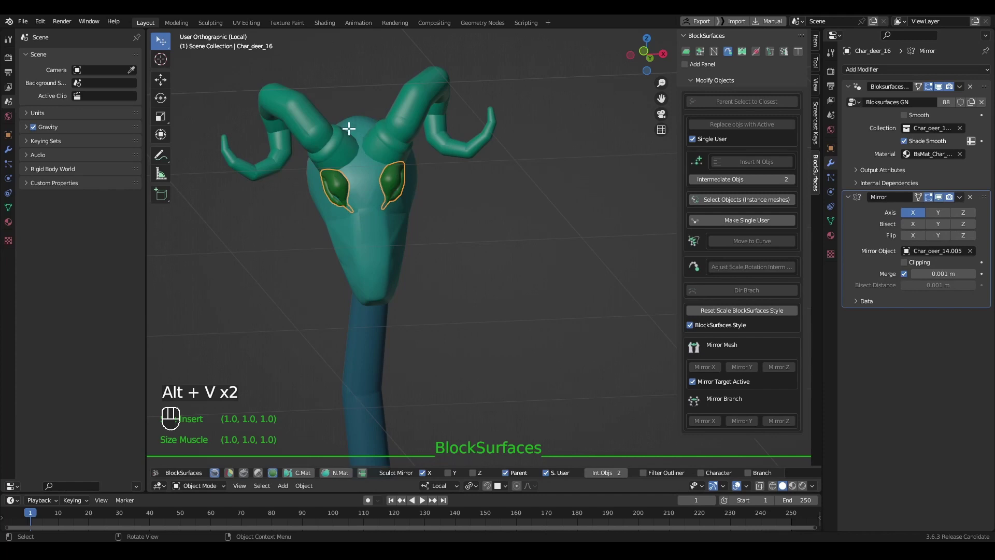
key("alt")
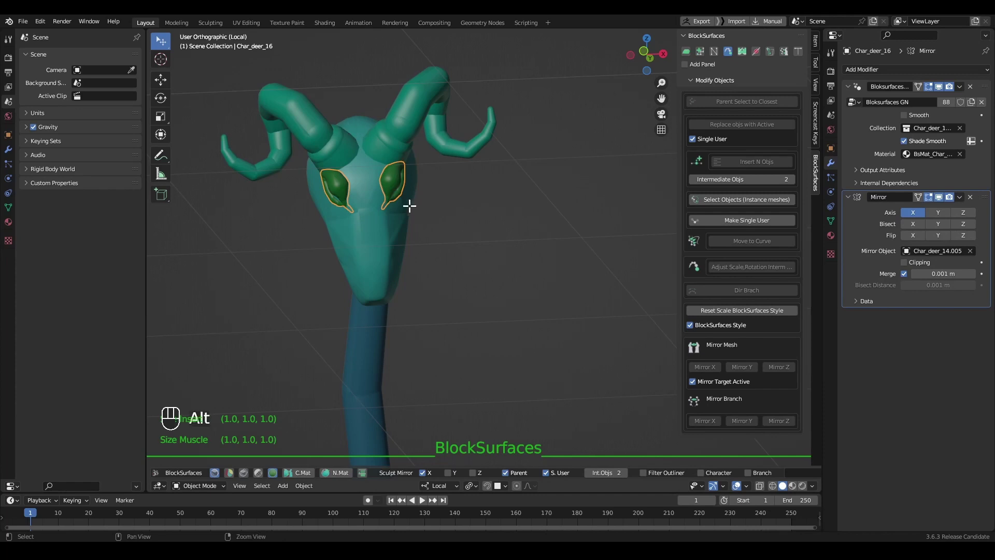
key("alt+v")
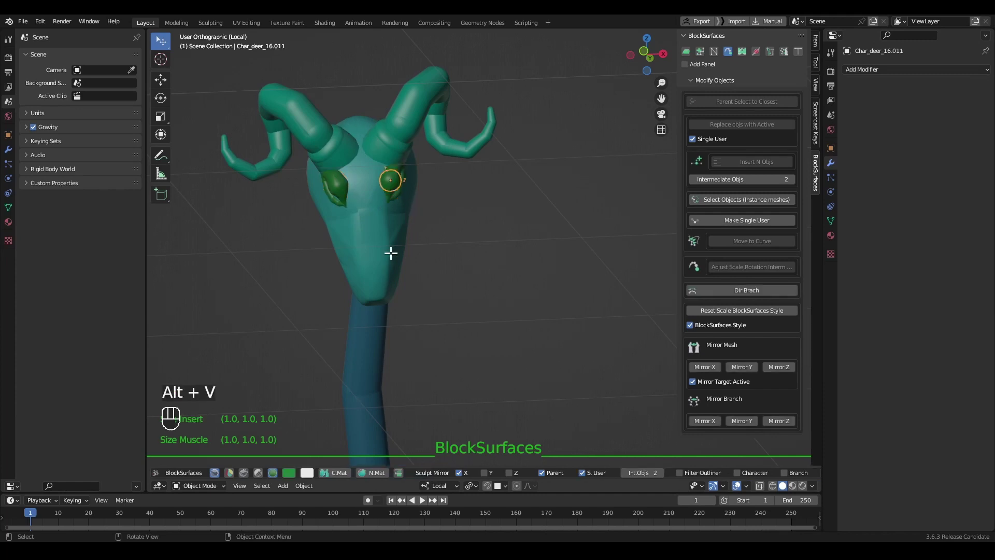
Select the horn and eye blocks, switch to their root blocks, and parent these to the large head block.
left_click(404, 125)
left_click(391, 175, "shift")
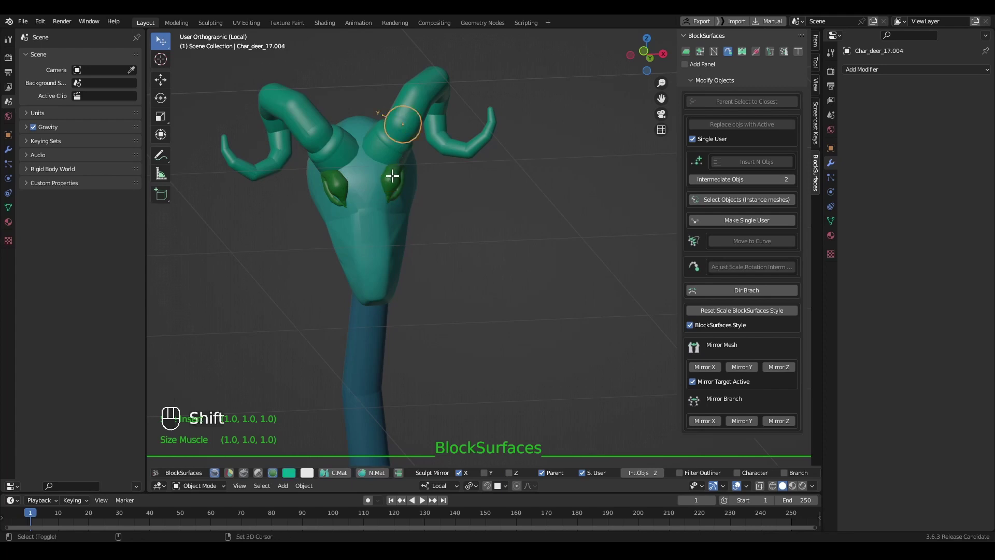
key("Left")
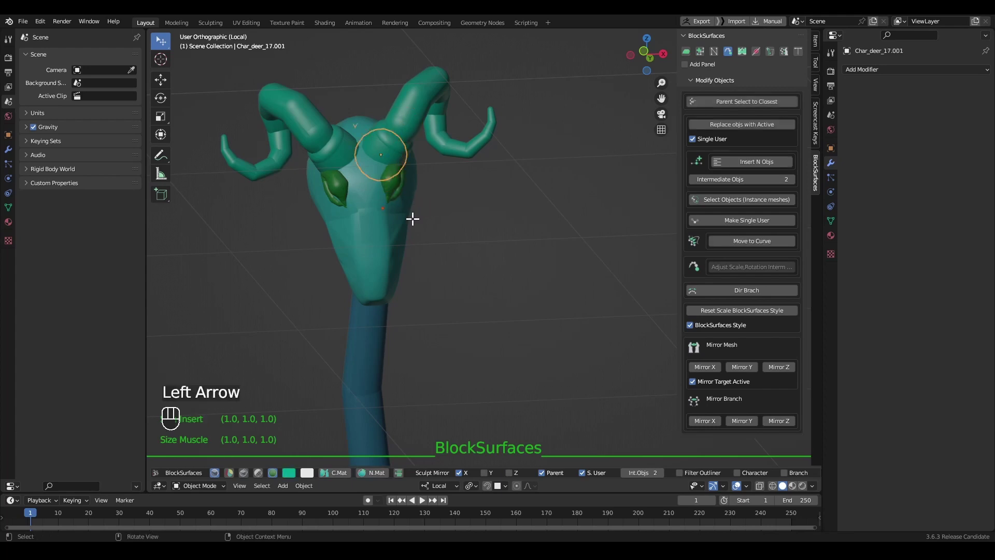
left_click(442, 177, "shift")
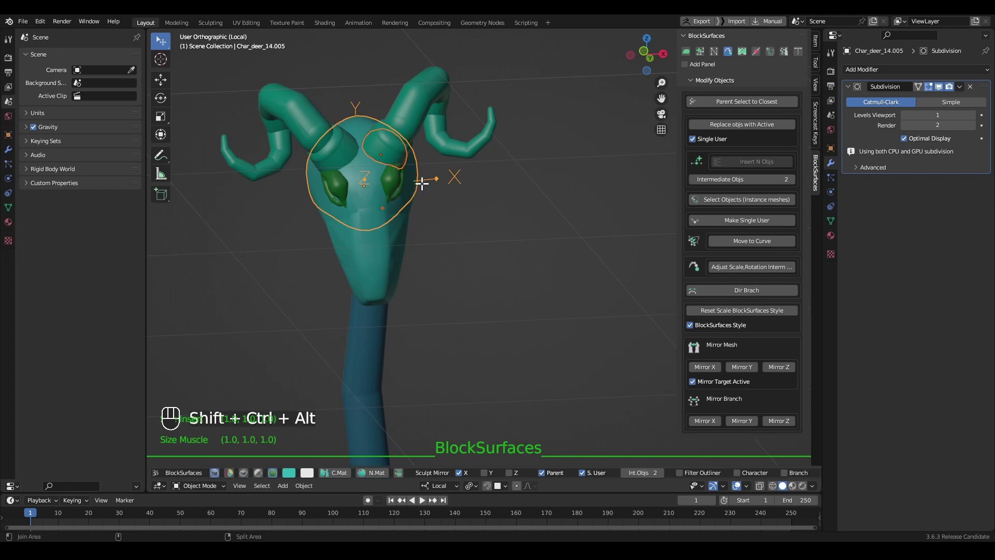
key("shift+ctrl+alt+Left")
Test-move and test-rotate the large head block to check how the parented, mirrored horns and eyes follow.
key("g")
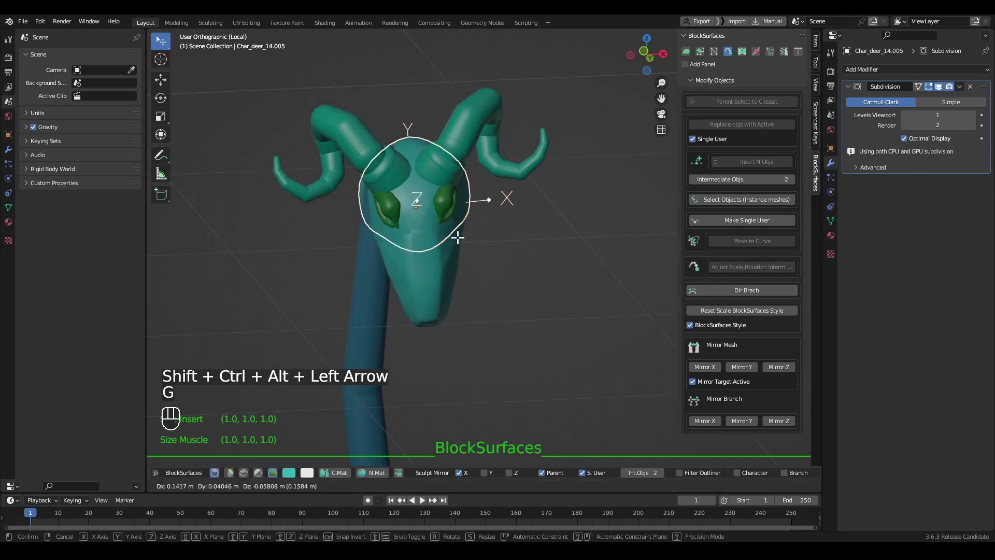
key("Escape")
middle_click_drag(478, 353, 453, 257)
key("r")
key("Escape")
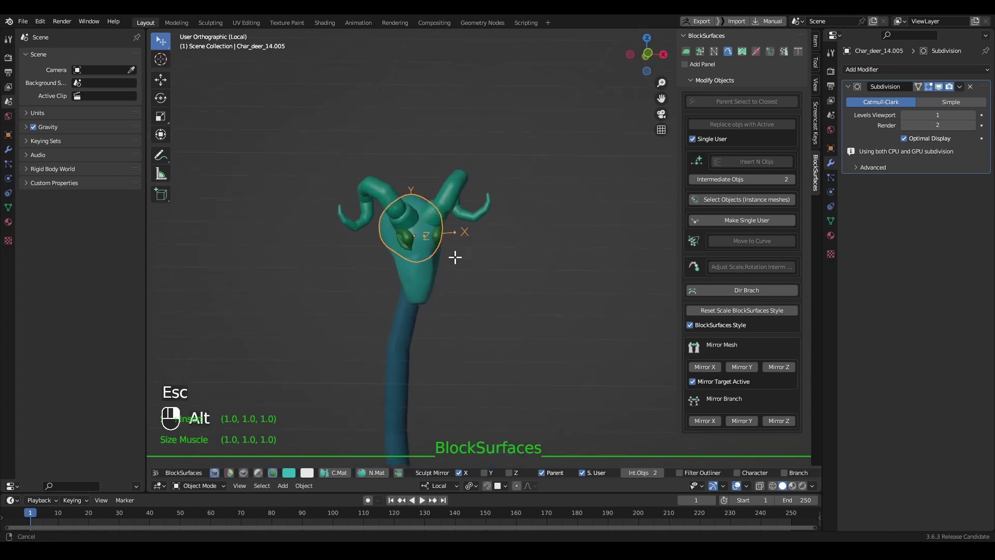
scroll(405, 203, "up", 2)
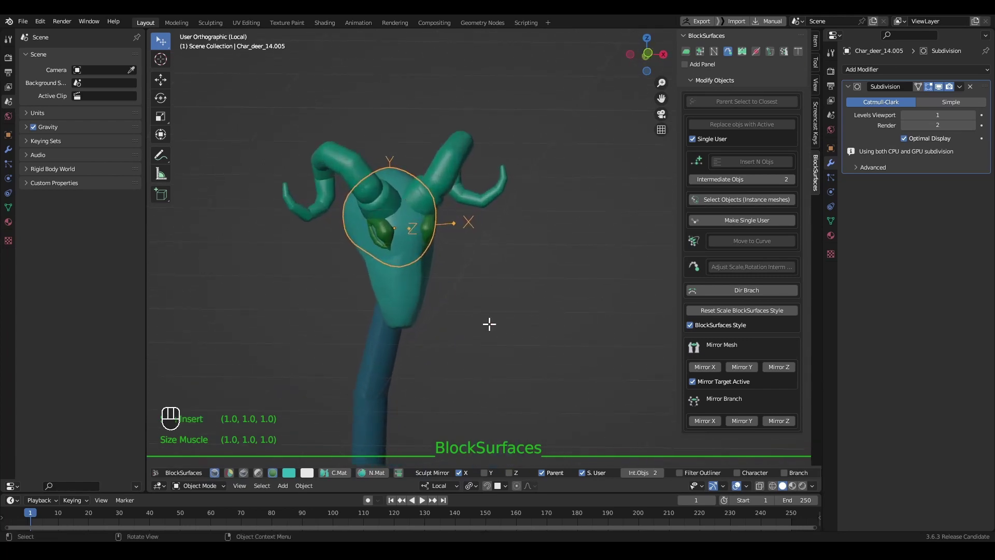
Leave the isolated view of the staff head, frame the main character's face, and clear the selection.
middle_click_drag(462, 299, 484, 298)
key("backslash")
right_click_drag(540, 314, 539, 213, "alt")
middle_click_drag(561, 313, 419, 77)
key("alt+a")
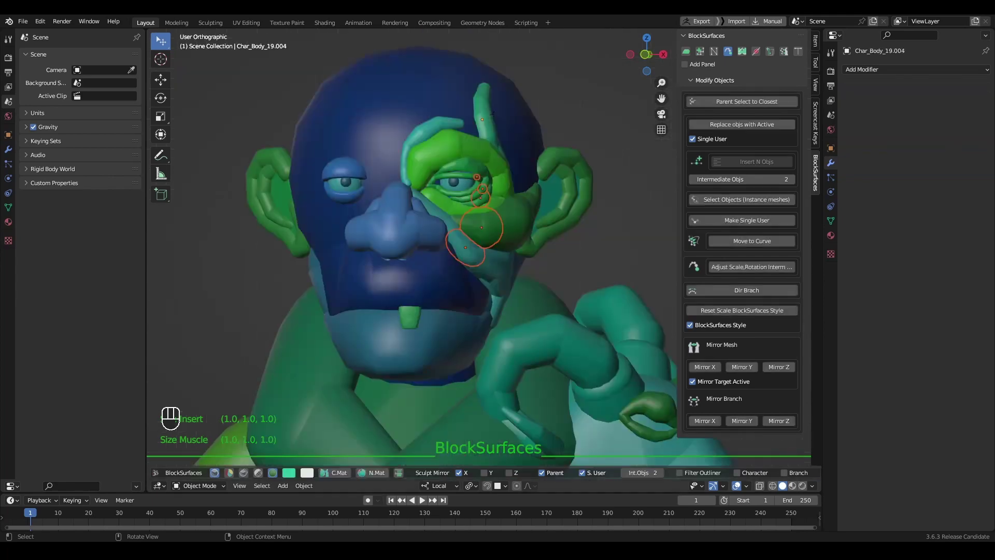
Select a block on each one-sided facial piece around the eye, brow and cheek, and switch to their root blocks.
middle_click_drag(466, 260, 526, 264)
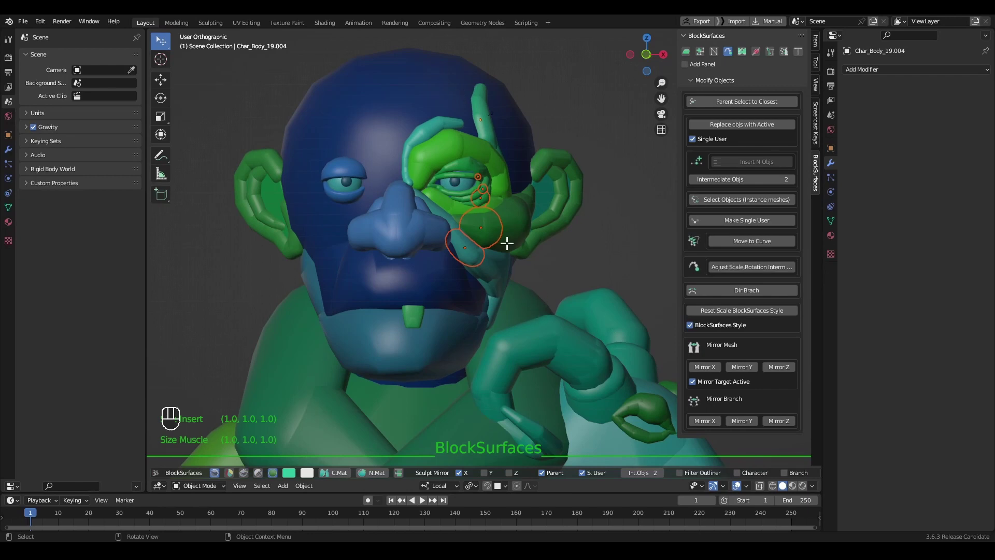
middle_click_drag(557, 284, 522, 316)
middle_click_drag(468, 218, 487, 228)
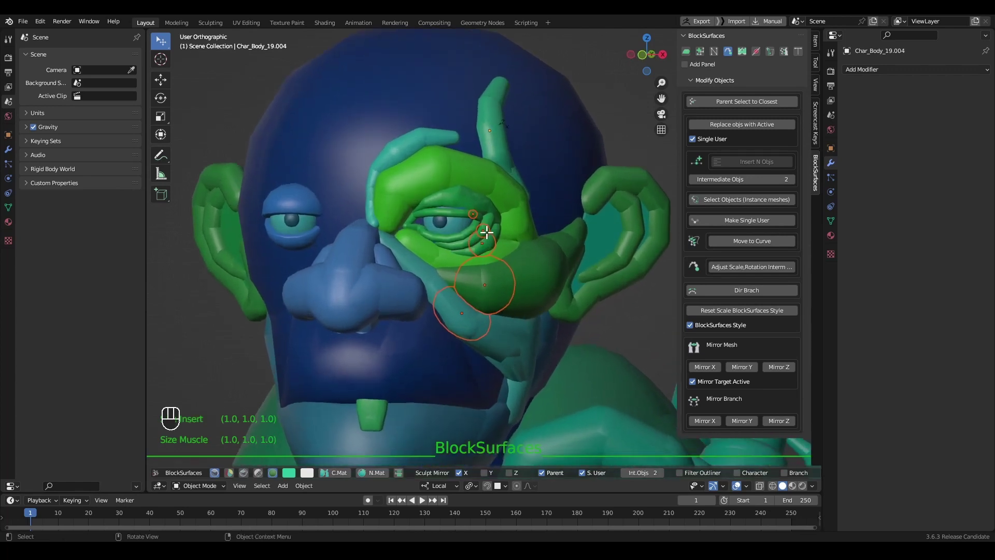
left_click(426, 147, "shift")
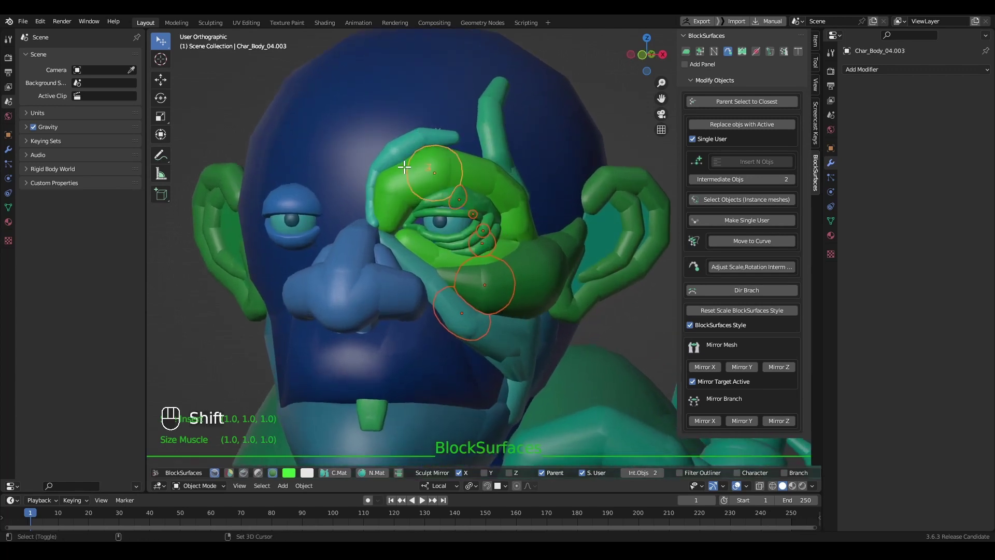
left_click(499, 141, "shift")
middle_click_drag(570, 192, 575, 241)
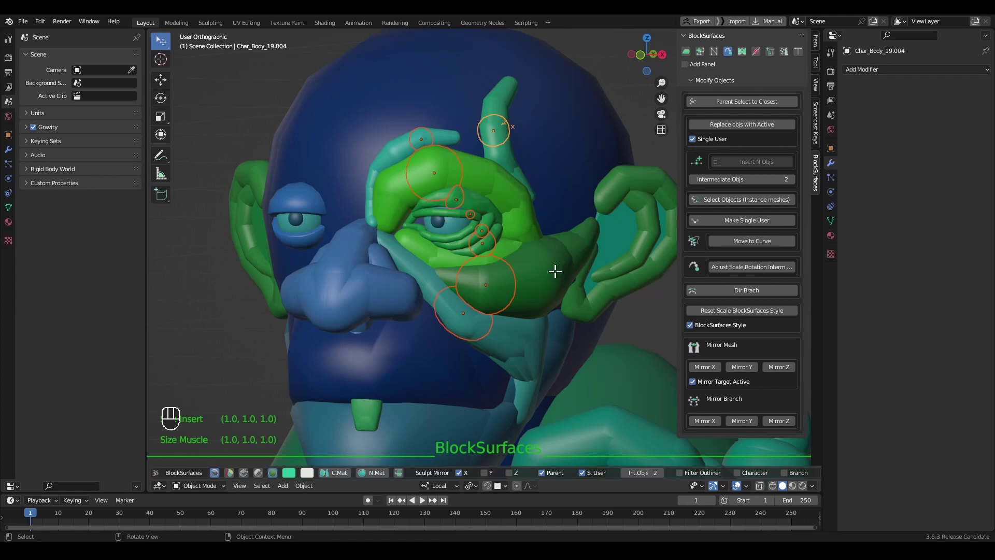
key("Left")
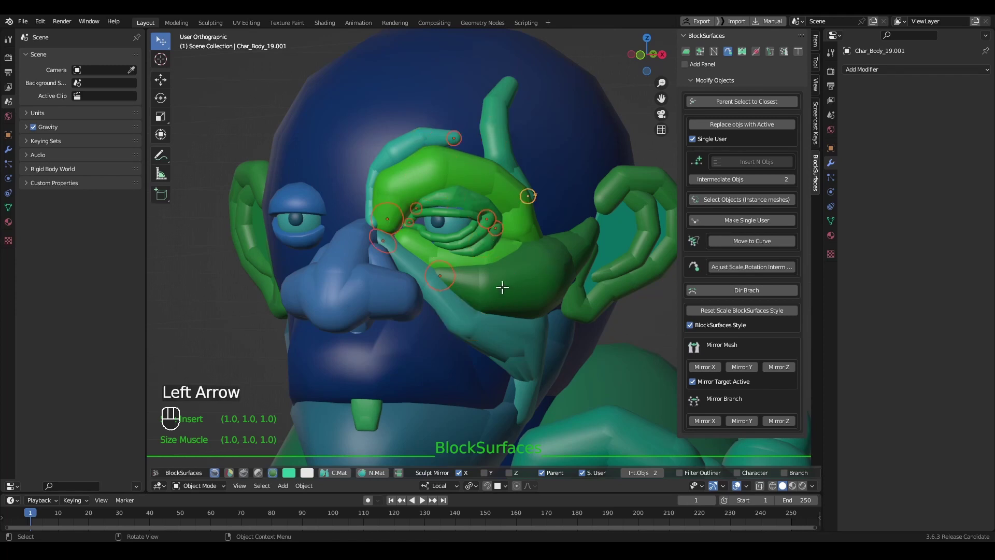
middle_click_drag(503, 287, 524, 281)
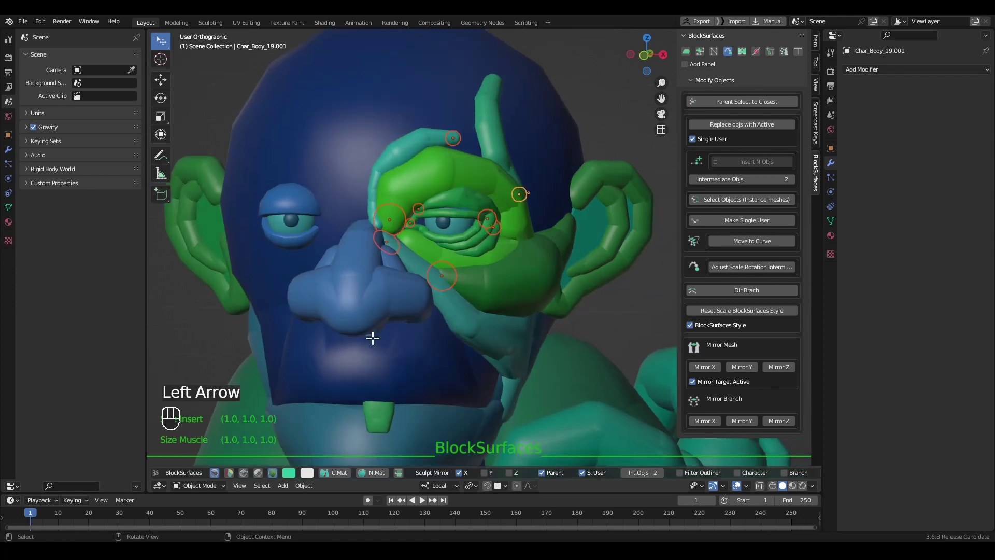
key("Left")
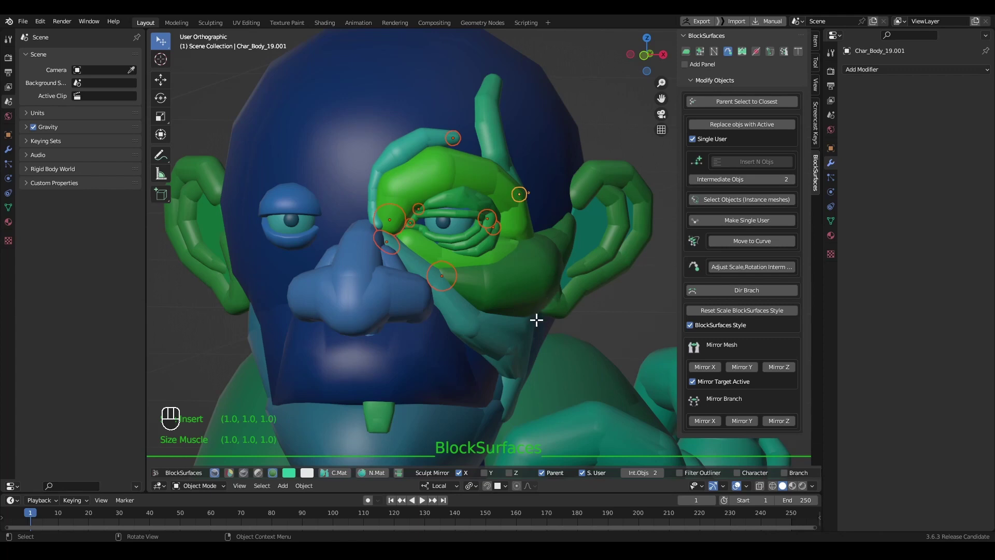
Test-rotate and test-move the facial pieces' root blocks to check what follows them.
key("r")
key("Escape")
key("p")
key("p")
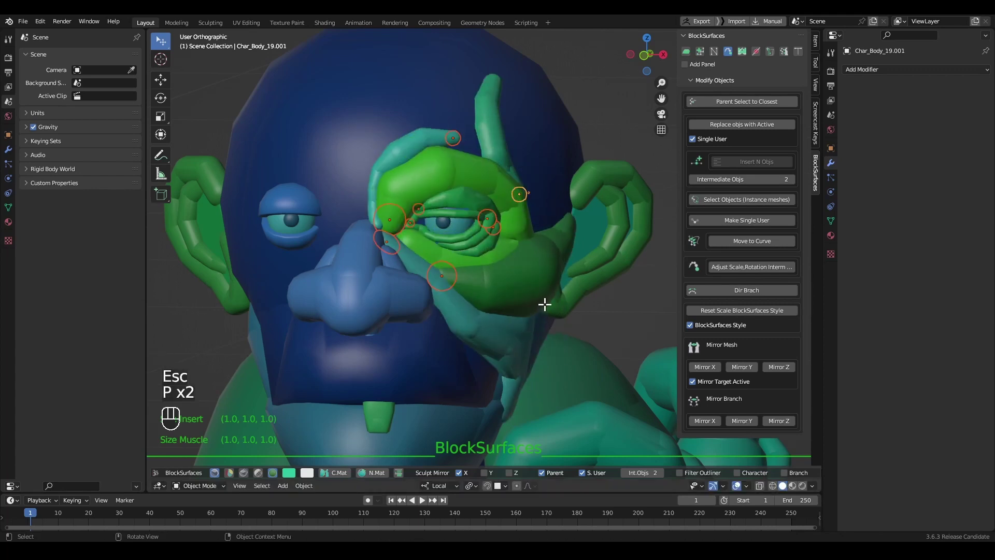
key("g")
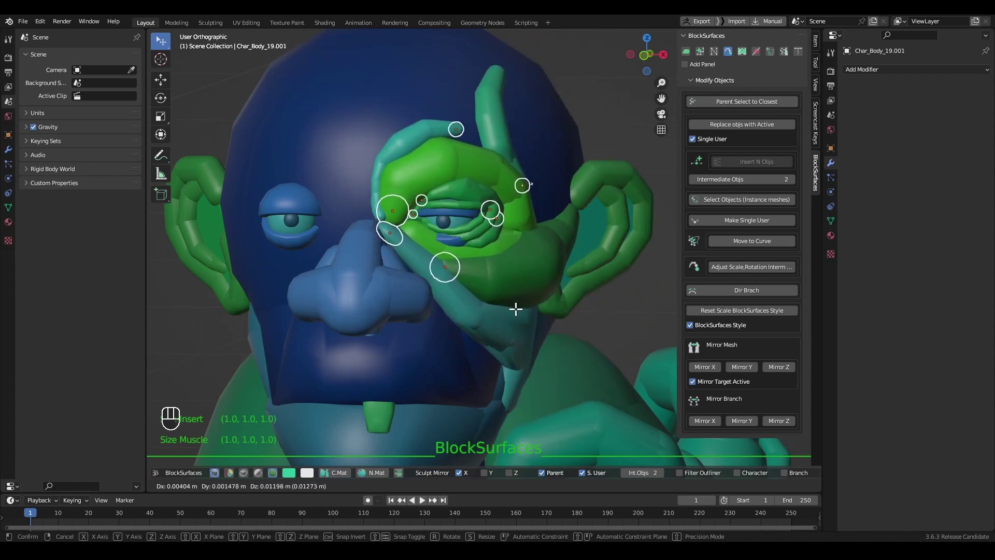
key("Escape")
middle_click_drag(489, 282, 505, 292, "shift")
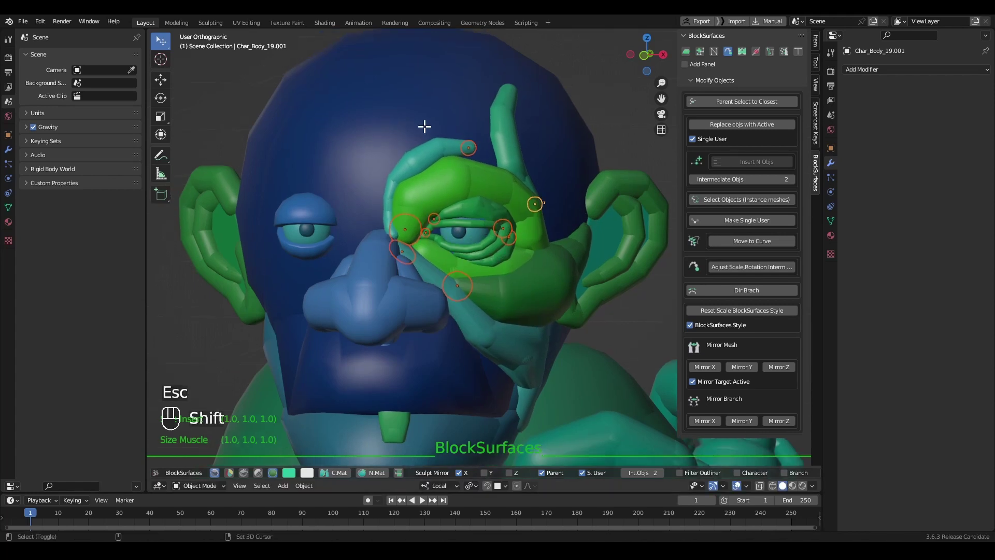
Add the head block as the active object and, with Mirror Target Active on, mirror the facial pieces' meshes on X.
left_click(418, 107)
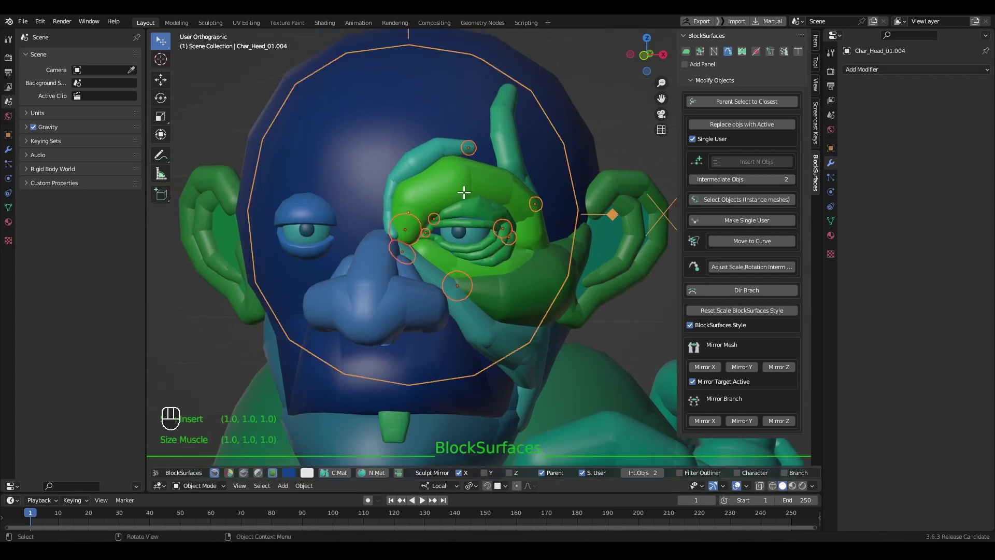
scroll(547, 266, "down", 2)
middle_click_drag(547, 265, 572, 264)
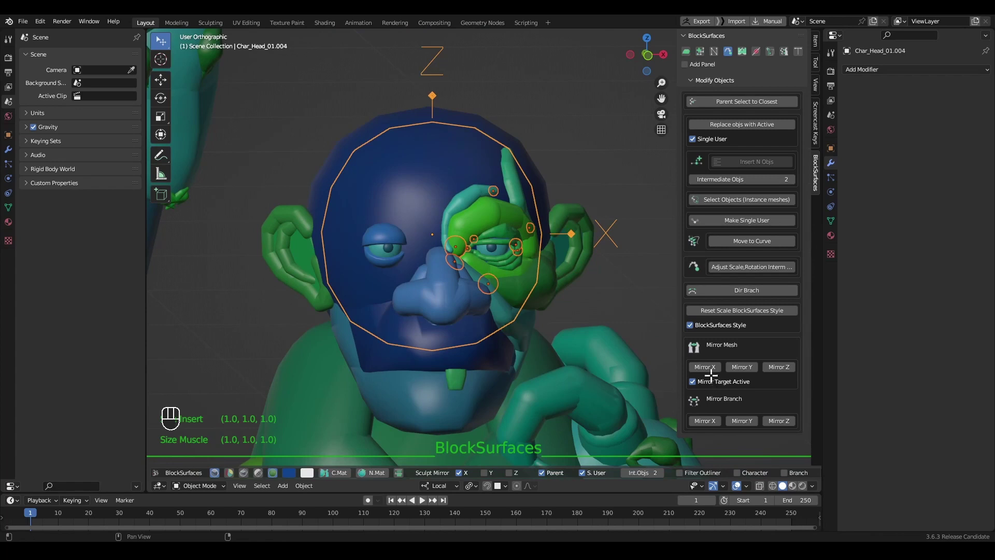
left_click(693, 381)
middle_click_drag(586, 302, 582, 307)
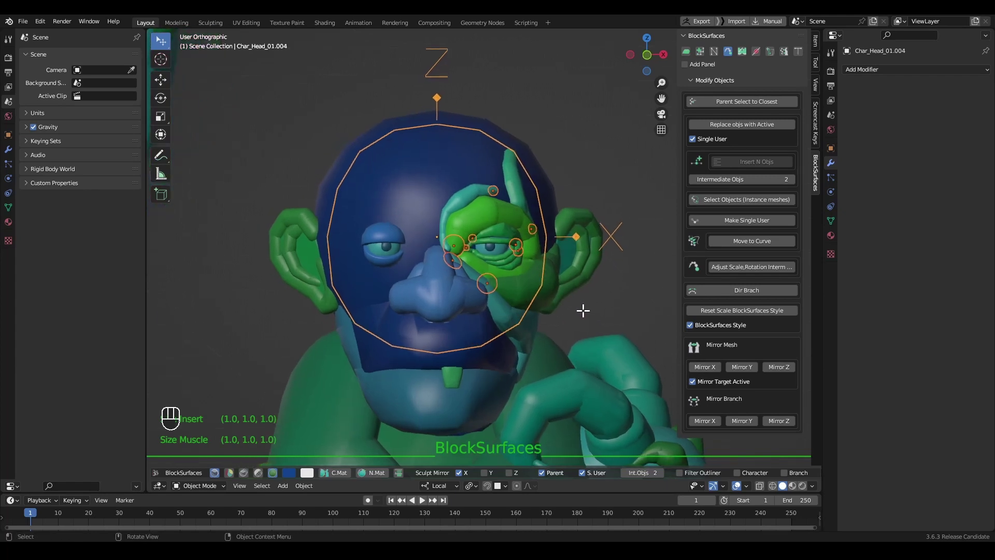
left_click(705, 367)
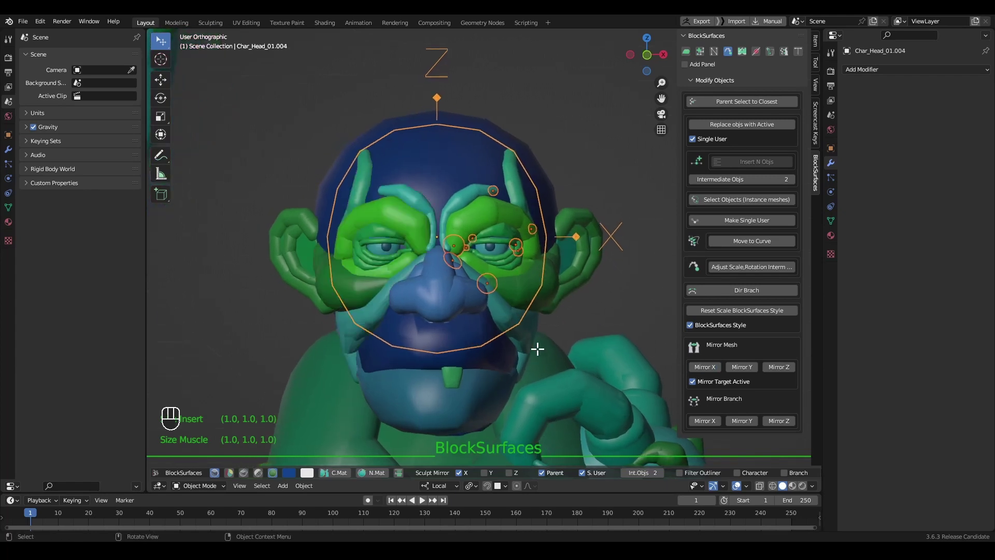
Toggle the facial meshes' X mirror off and on several times to compare, ending with it on.
left_click(706, 367)
left_click(706, 366)
left_click(707, 366)
left_click(706, 367)
left_click(707, 366)
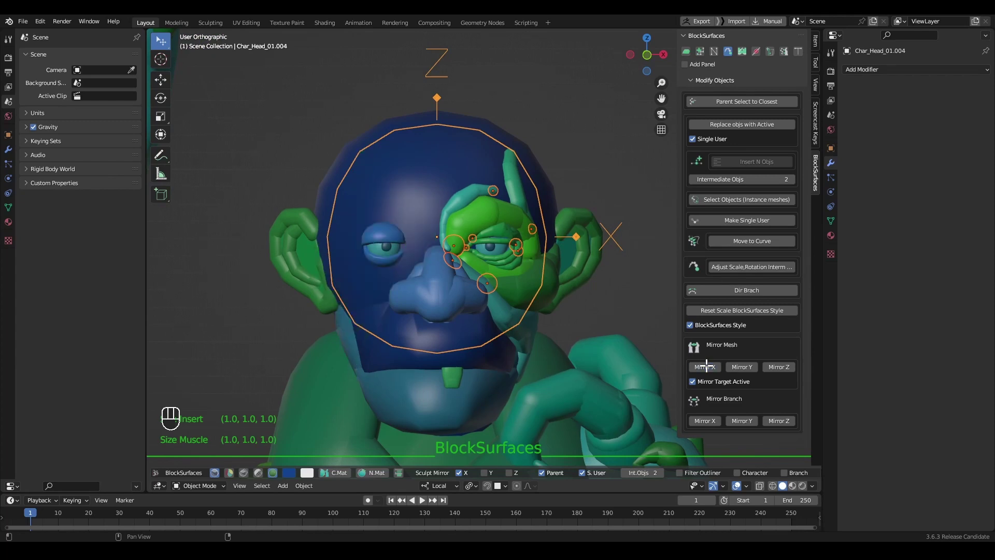
left_click(706, 366)
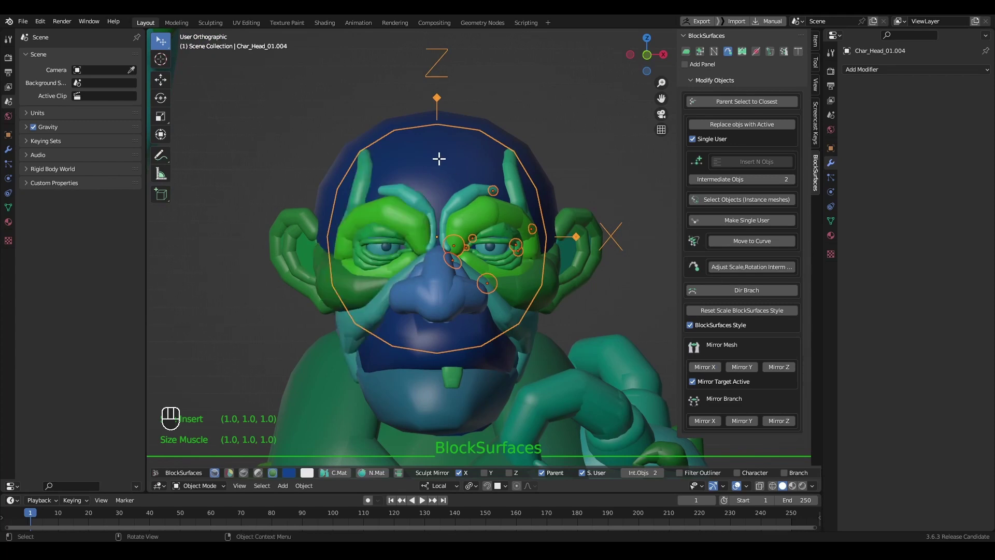
Test-move and test-rotate the head block alone to check how the mirrored facial pieces follow.
key("shift+ctrl+alt")
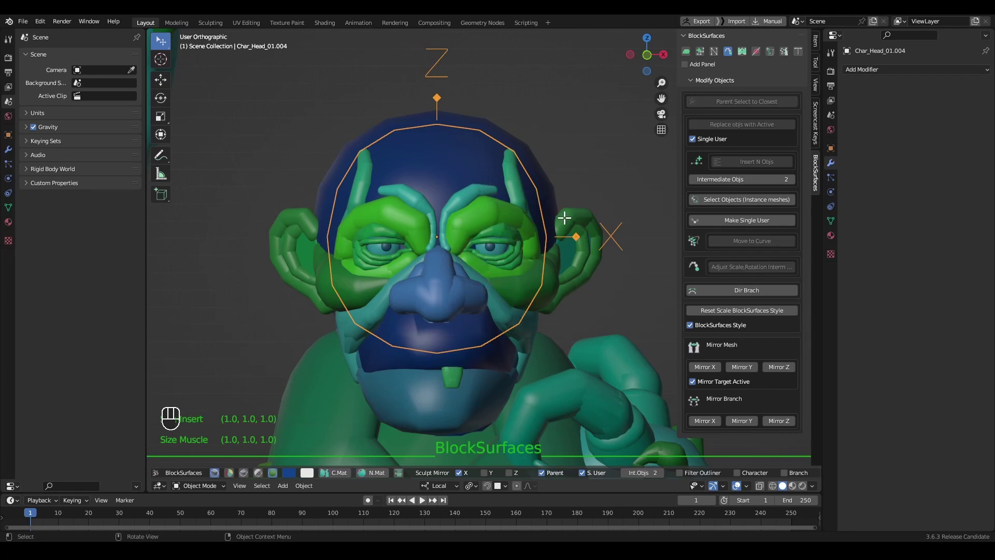
key("g")
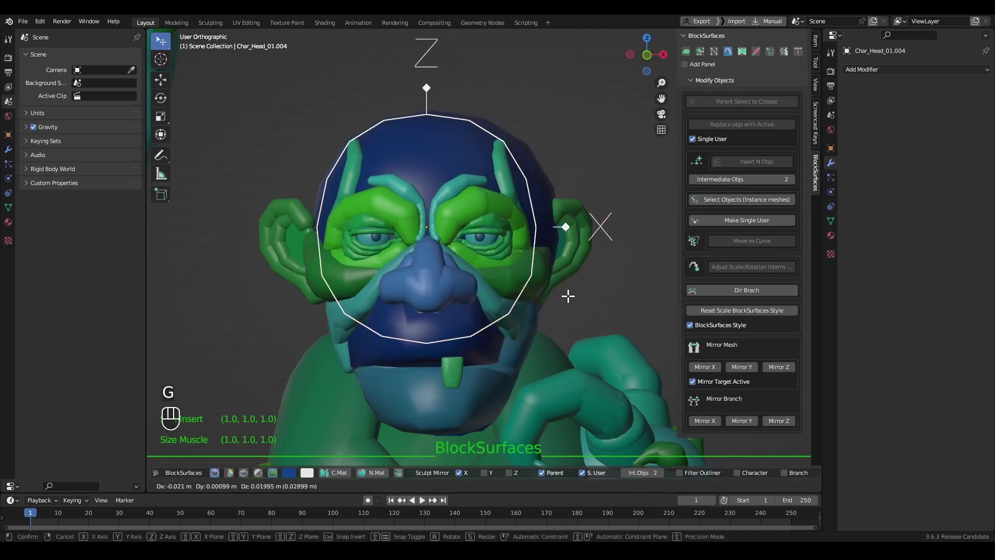
key("Escape")
key("r")
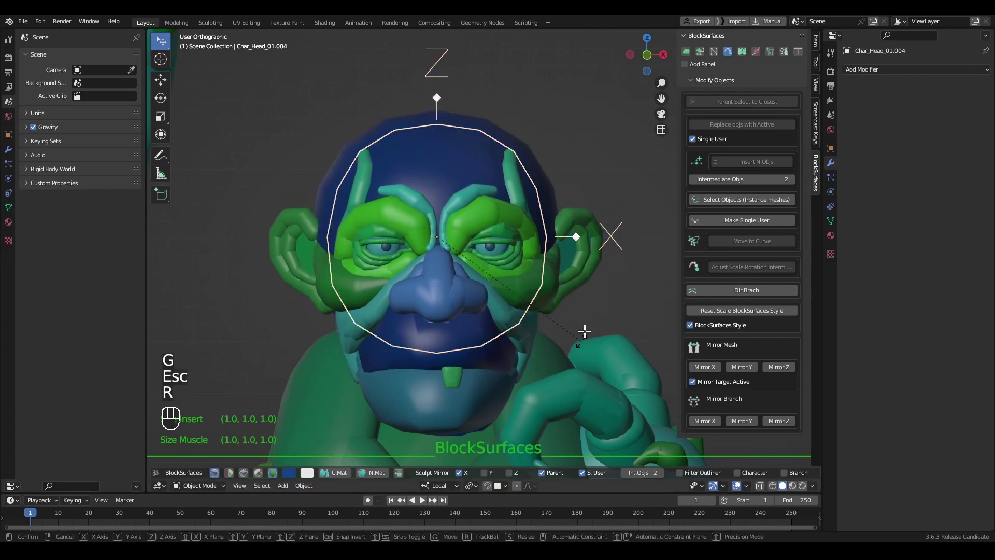
key("Escape")
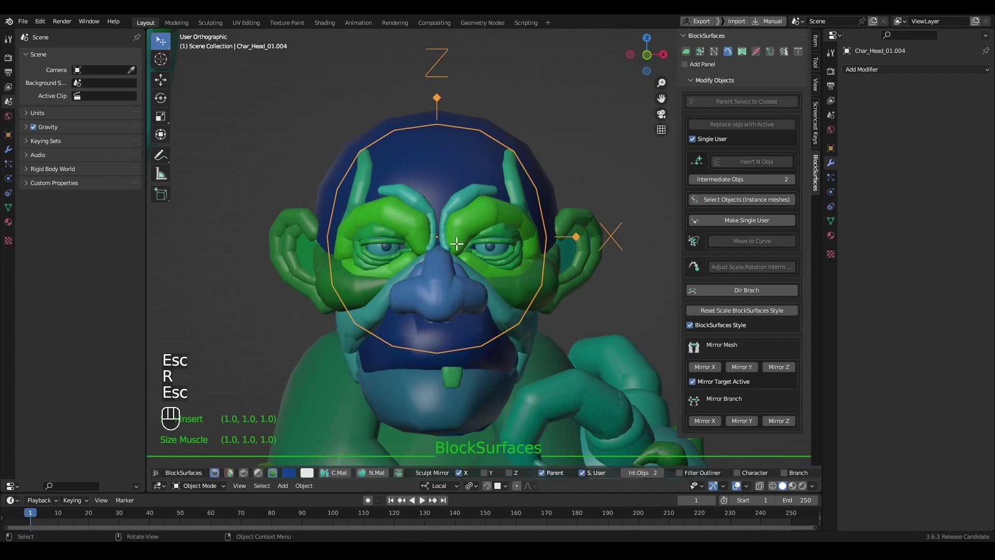
Select the green eye-surround mesh and check its Mirror modifier's Mirror Object against the head block.
key("alt+v")
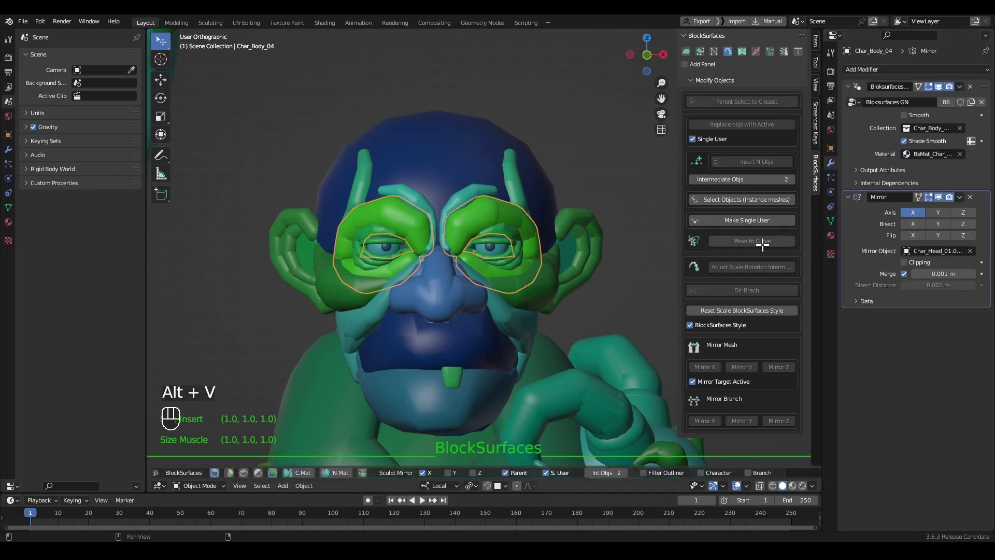
left_click(928, 248)
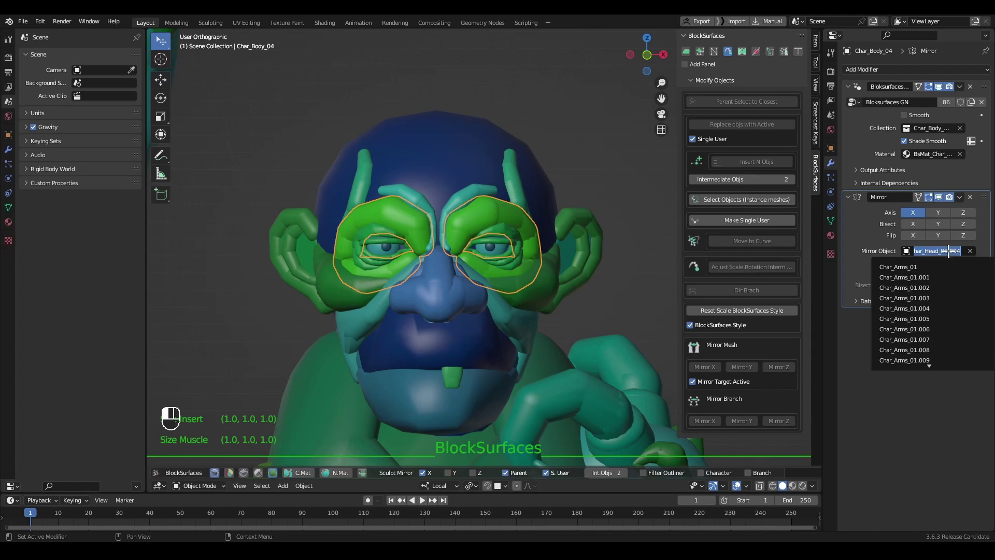
left_click(444, 136)
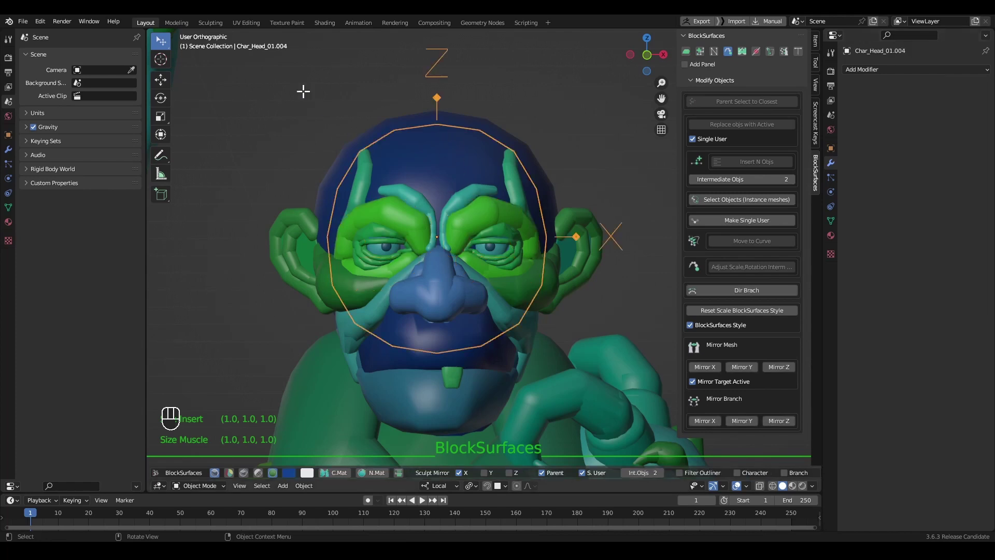
left_click(492, 221)
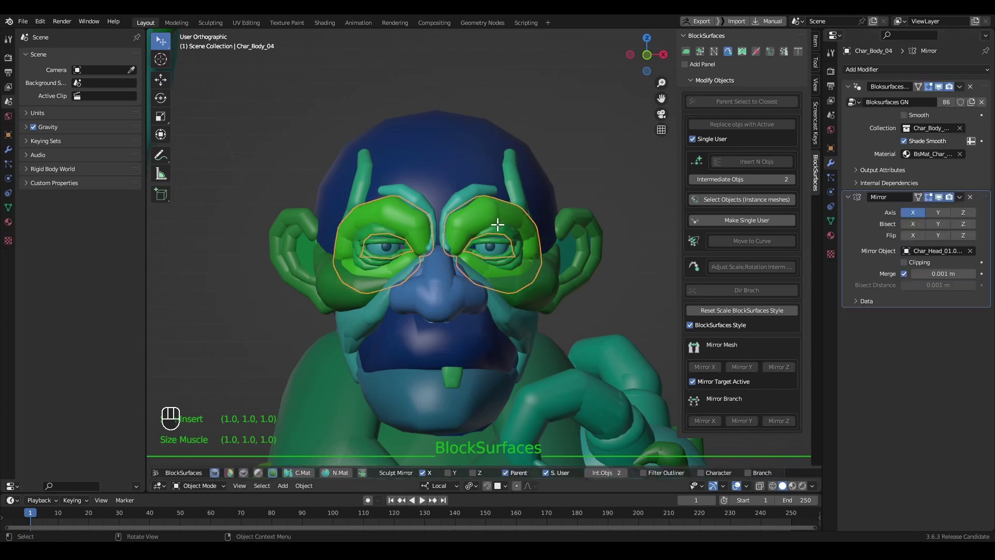
key("alt+v")
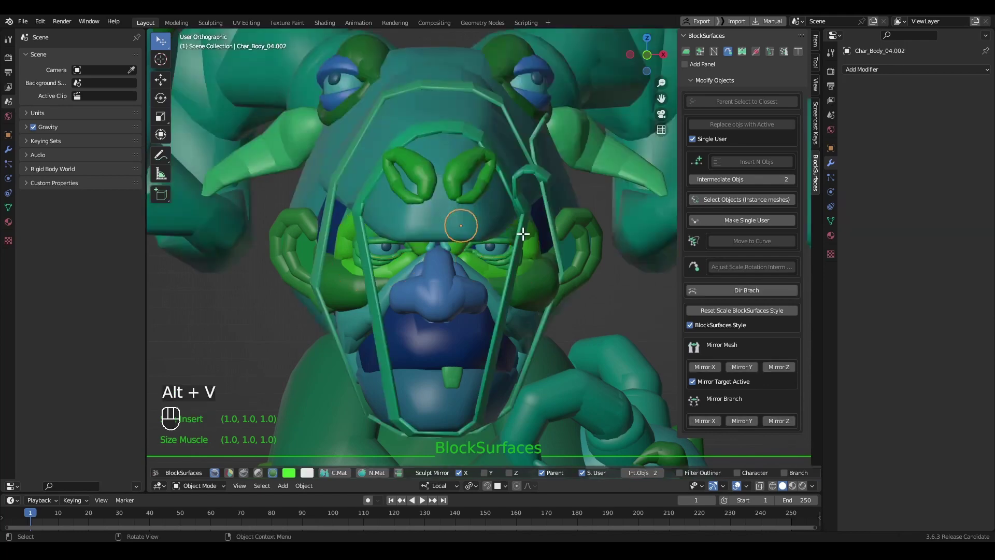
middle_click_drag(519, 284, 493, 285)
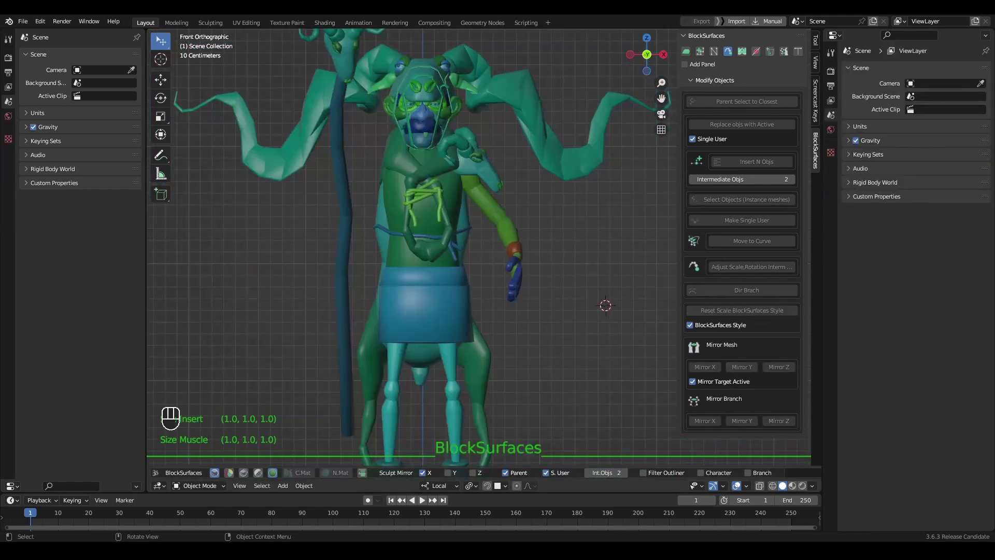
Select the forearm and hand blocks, turn off Mirror Target Active, and mirror their meshes on X.
key("b")
left_click_drag(544, 226, 497, 306)
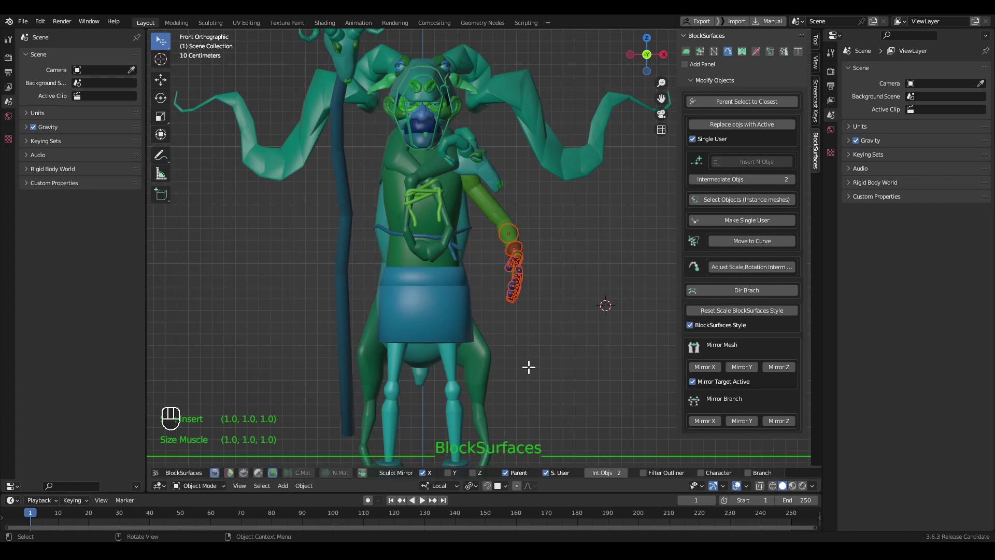
left_click(692, 382)
left_click(706, 368)
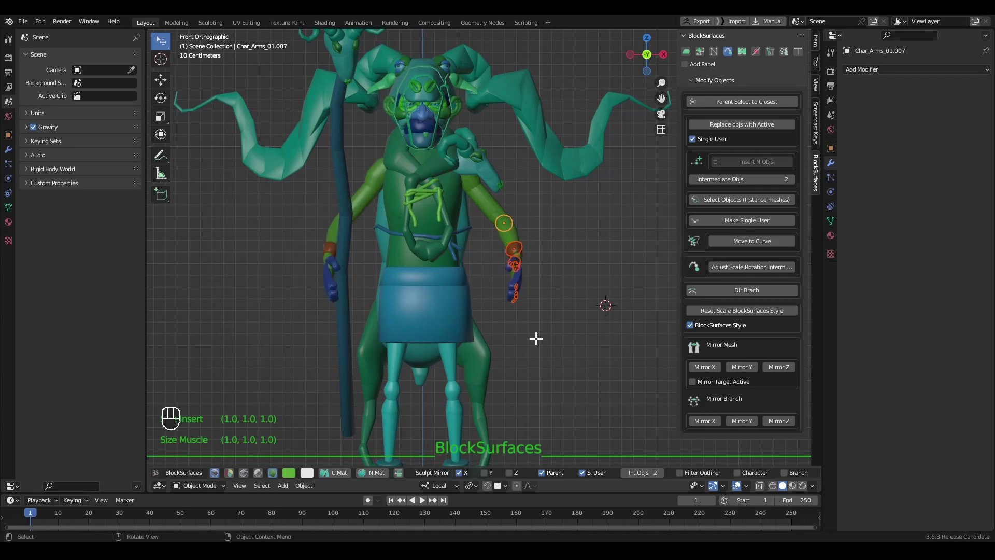
Test-rotate the forearm block from several view angles to check how the mirrored arm follows.
left_click(507, 221)
key("r")
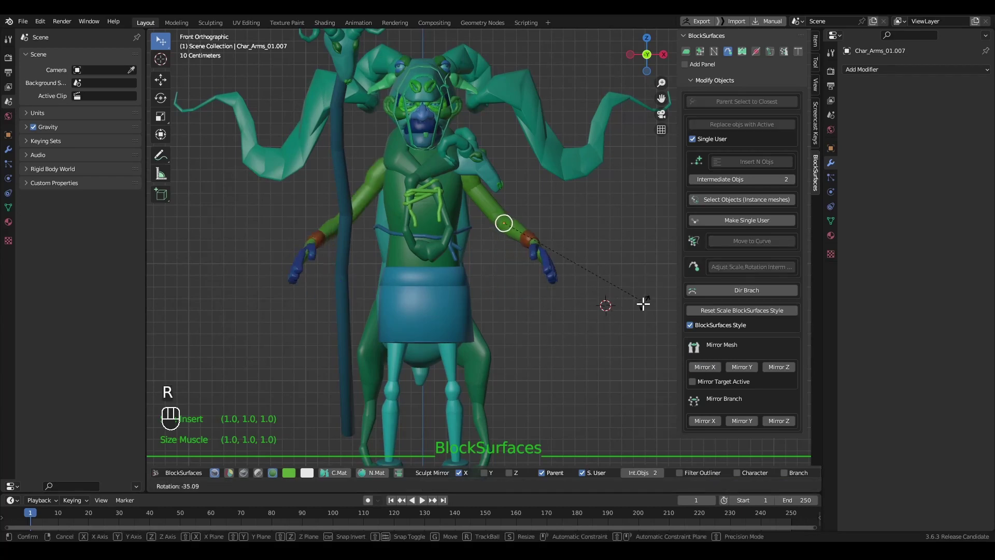
key("Escape")
middle_click_drag(430, 253, 475, 267)
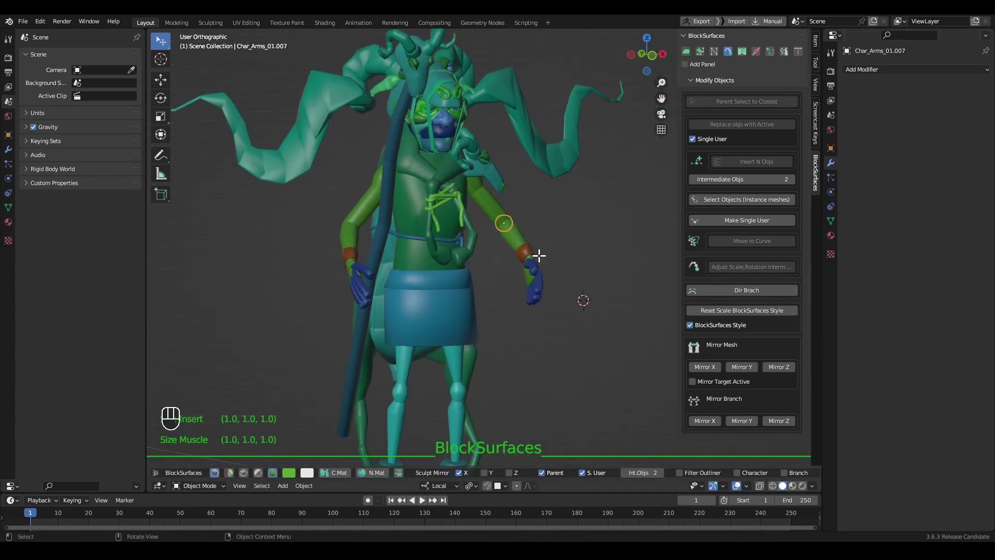
key("r")
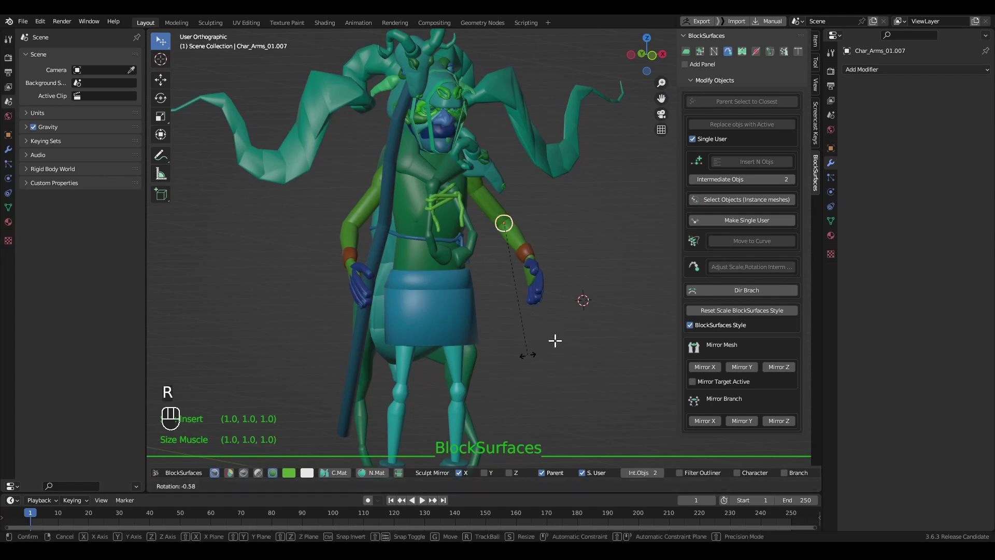
key("Escape")
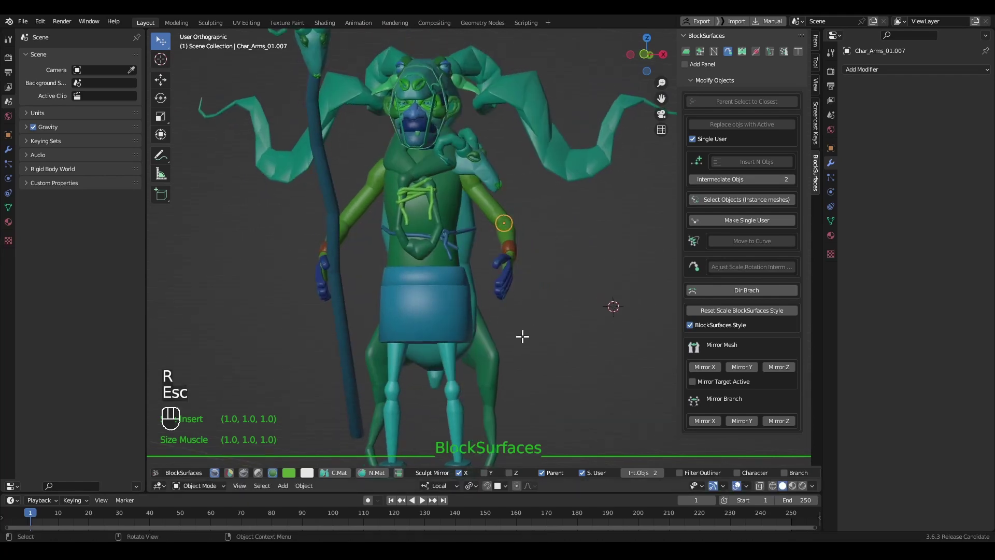
key("r")
key("Escape")
Remove the X mesh mirror from the arm using the selected forearm block.
key("q")
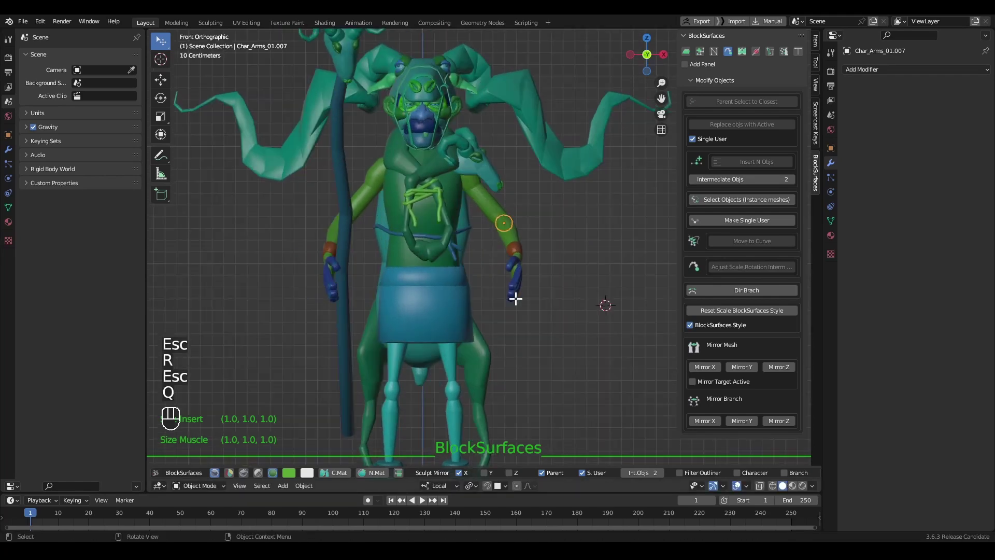
left_click(710, 367)
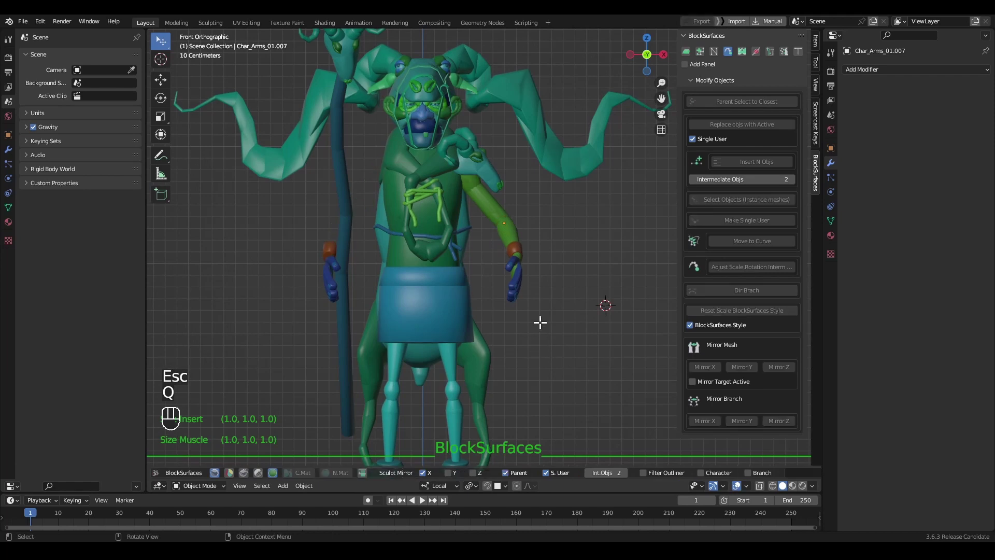
Box-select the forearm and hand blocks and remove their X mesh mirror.
key("b")
left_click_drag(544, 228, 495, 306)
left_click(705, 367)
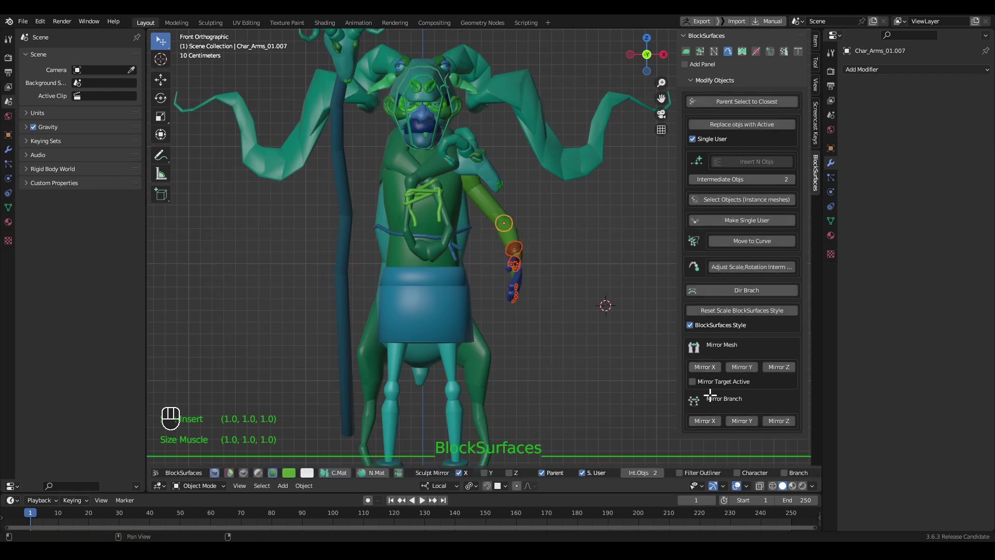
Mirror the arm on X as a separate branch with Mirror Branch.
left_click(703, 421)
left_click(705, 421)
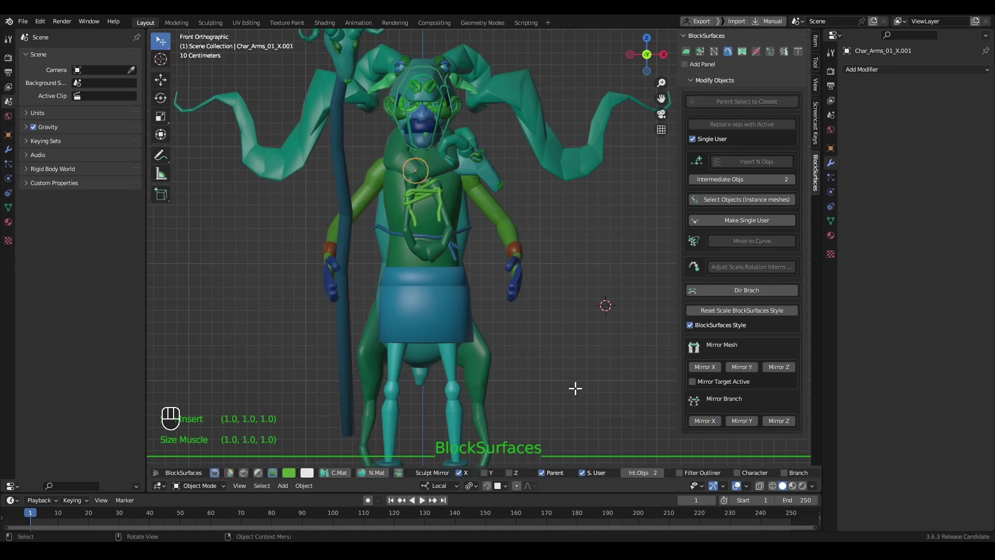
mouse_move(547, 309)
middle_mouse_down()
mouse_move(518, 307)
mouse_move(540, 307)
middle_mouse_up()
middle_click_drag(501, 341, 517, 358)
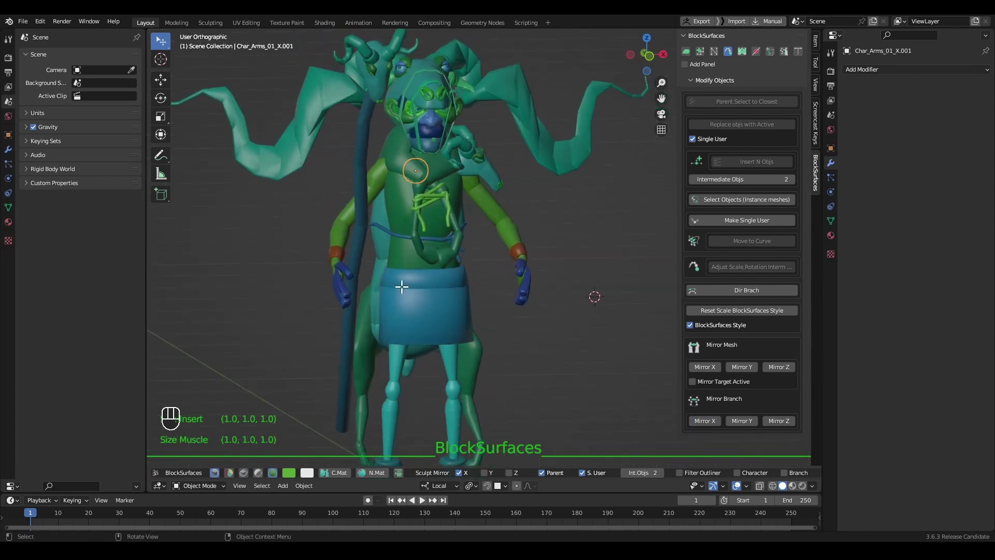
Try rotating the mirrored arm's elbow block from different view angles and undo the rotation.
left_click(339, 224)
middle_click_drag(553, 297, 582, 287)
key("r")
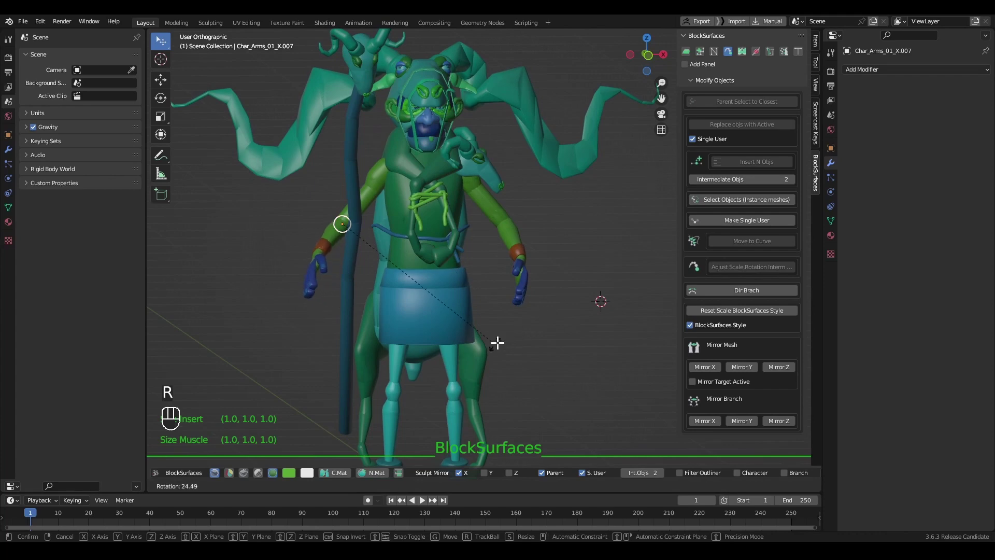
key("Escape")
middle_click_drag(507, 337, 522, 407)
key("r")
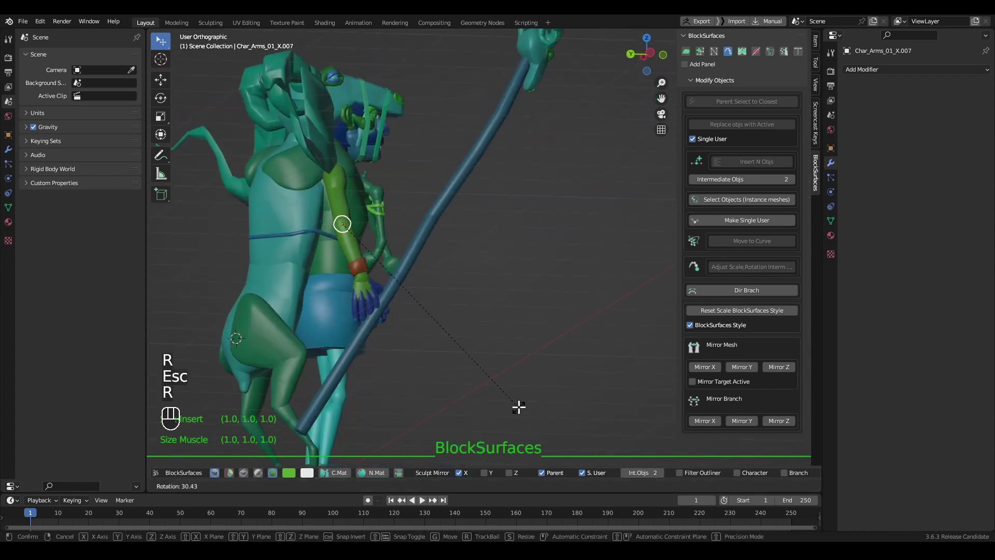
left_click(599, 78)
middle_click_drag(600, 77, 526, 266)
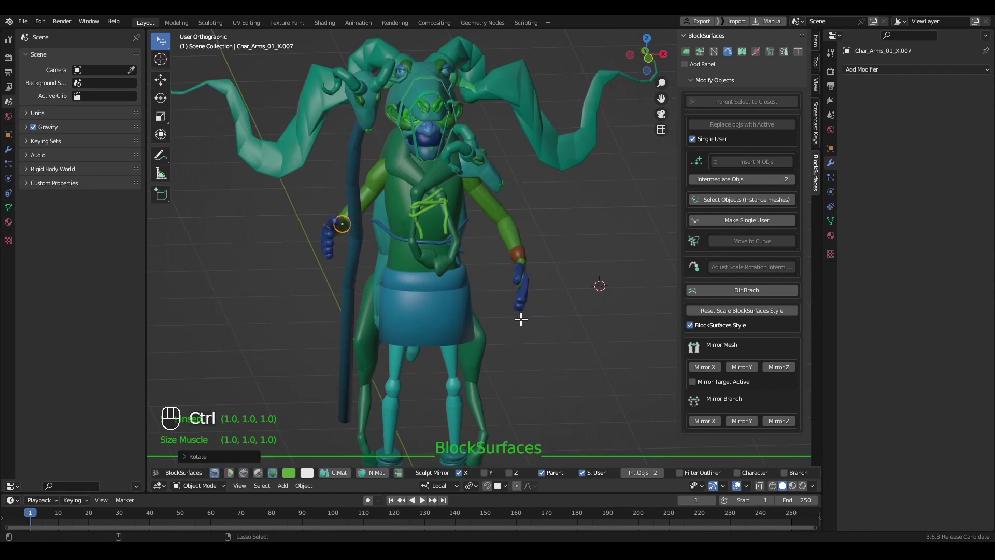
key("ctrl+z")
Select the two rows of finger-joint blocks on the mirrored hand and rotate them to curl the fingers around the staff.
middle_click_drag(553, 333, 503, 289)
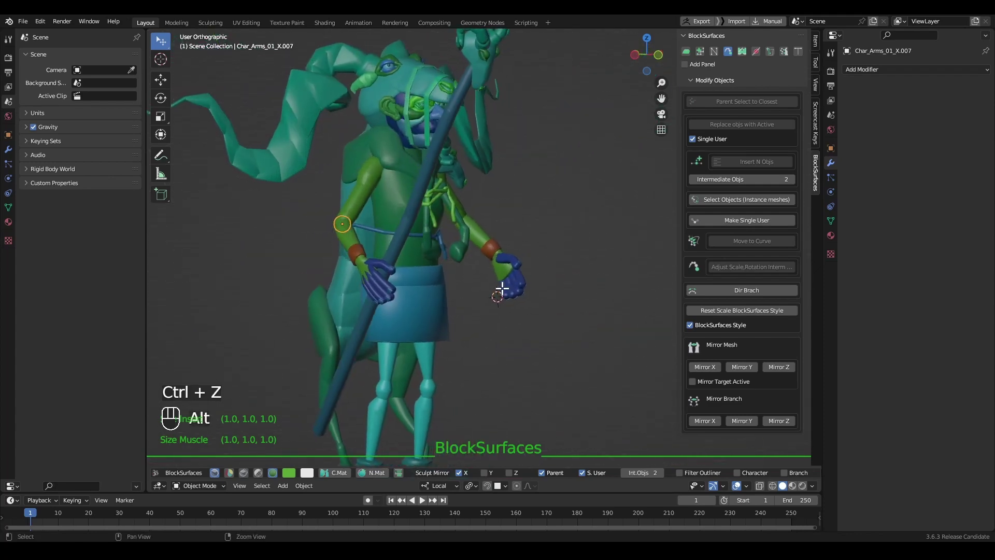
scroll(502, 288, "up", 4)
middle_click_drag(554, 424, 631, 447)
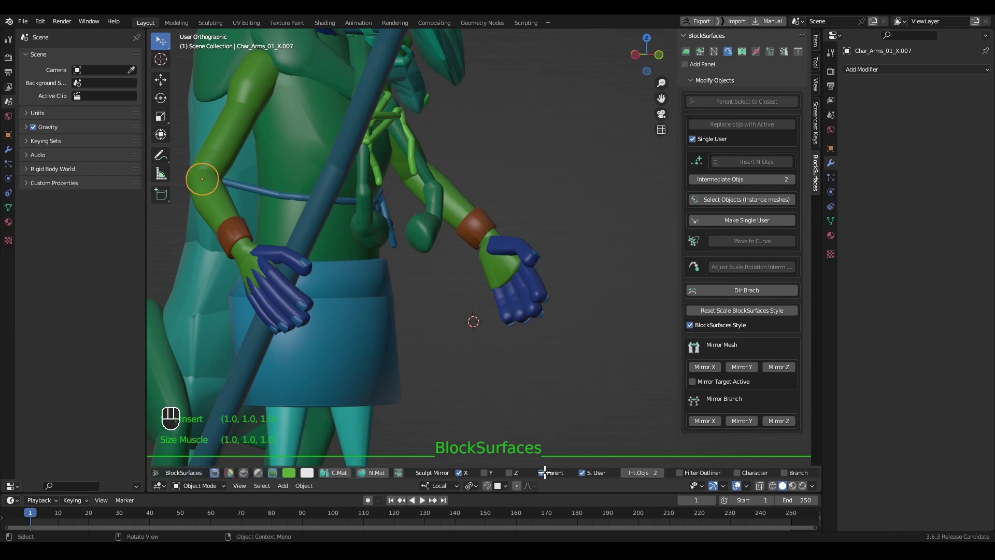
middle_click_drag(529, 338, 384, 305)
left_click(381, 303)
left_click(400, 297, "shift")
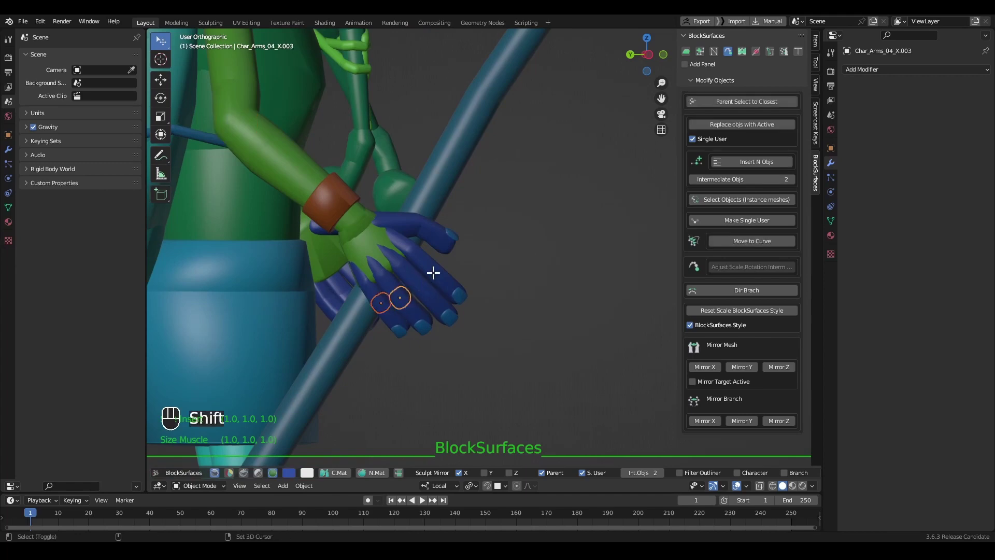
left_click(423, 289, "shift")
left_click(432, 270, "shift")
left_click(369, 282, "shift")
left_click(383, 273, "shift")
left_click(396, 262, "shift")
left_click(408, 251, "shift")
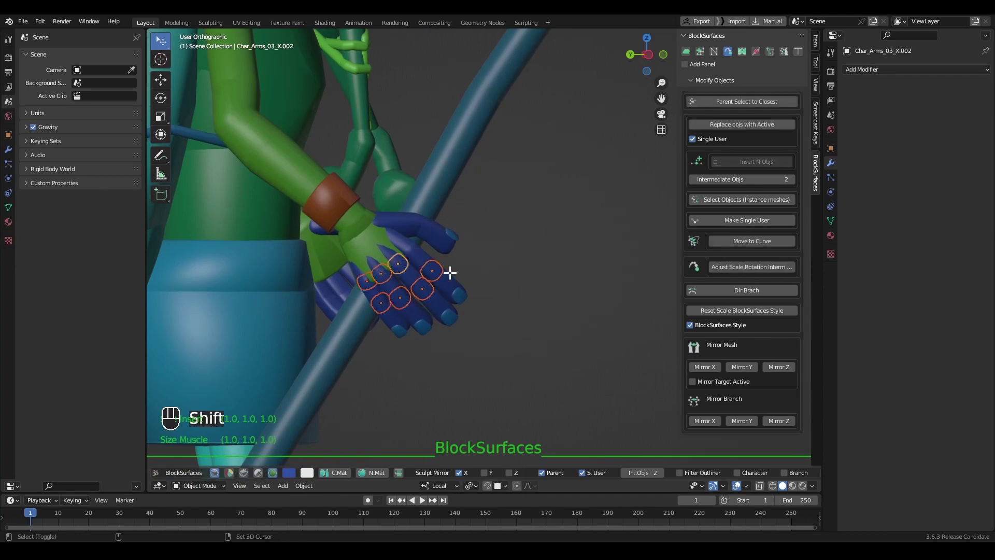
middle_click_drag(552, 336, 451, 371)
key("r")
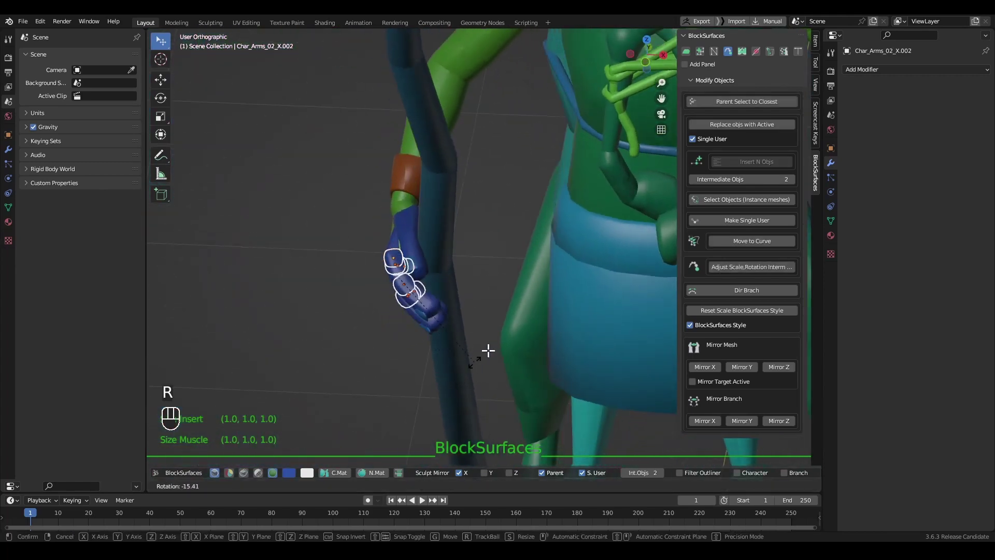
left_click(492, 332)
mouse_move(492, 332)
middle_mouse_down()
mouse_move(624, 275)
mouse_move(540, 278)
mouse_move(508, 322)
middle_mouse_up()
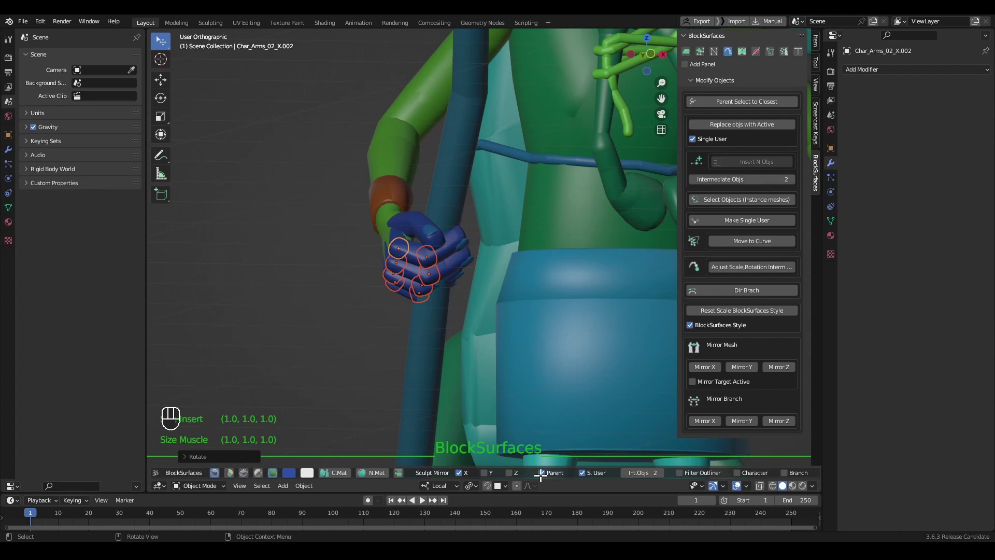
middle_click_drag(577, 422, 582, 302, "alt")
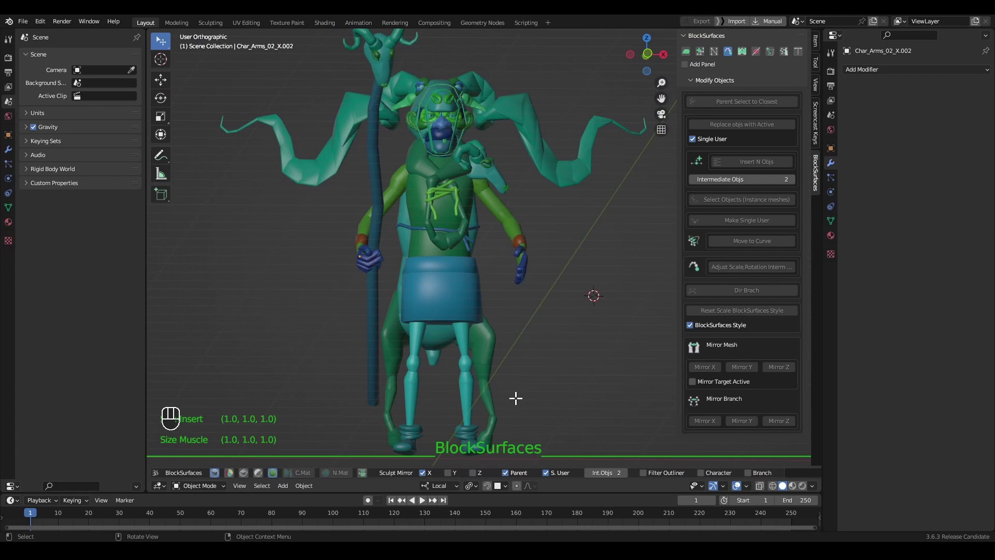